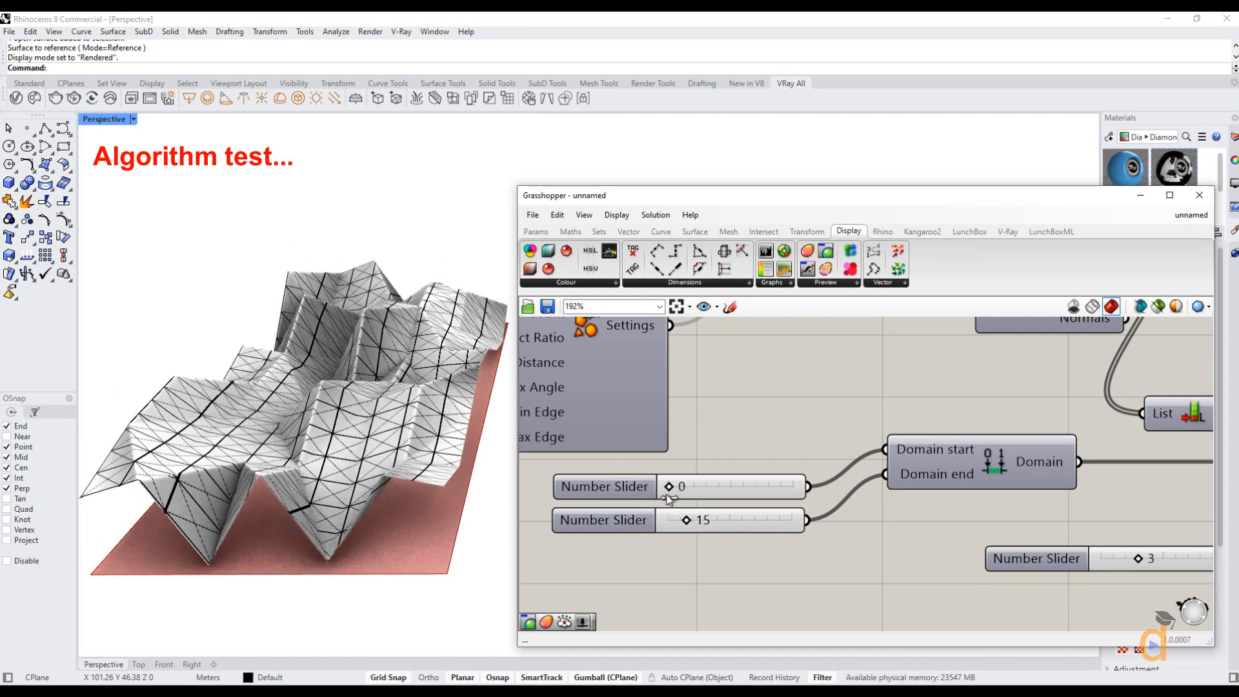
Vary the number slider below the Construct Domain component to test the folded mesh in the finished definition.
{"action": "right_click_drag", "start_coordinate": [1045, 561], "coordinate": [880, 532]}
{"action": "scroll", "coordinate": [950, 547], "scroll_direction": "up", "scroll_amount": 1}
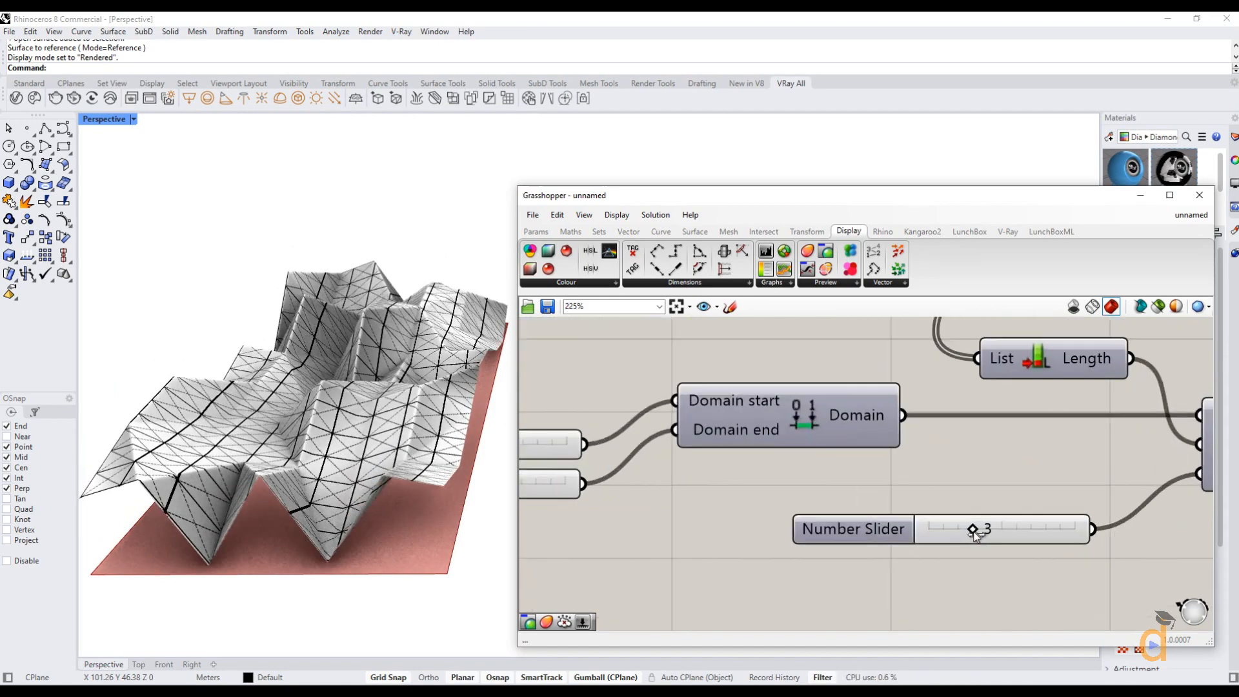
{"action": "mouse_move", "coordinate": [973, 531]}
{"action": "left_mouse_down"}
{"action": "mouse_move", "coordinate": [1008, 537]}
{"action": "mouse_move", "coordinate": [974, 542]}
{"action": "mouse_move", "coordinate": [1011, 537]}
{"action": "mouse_move", "coordinate": [963, 545]}
{"action": "mouse_move", "coordinate": [985, 542]}
{"action": "left_mouse_up"}
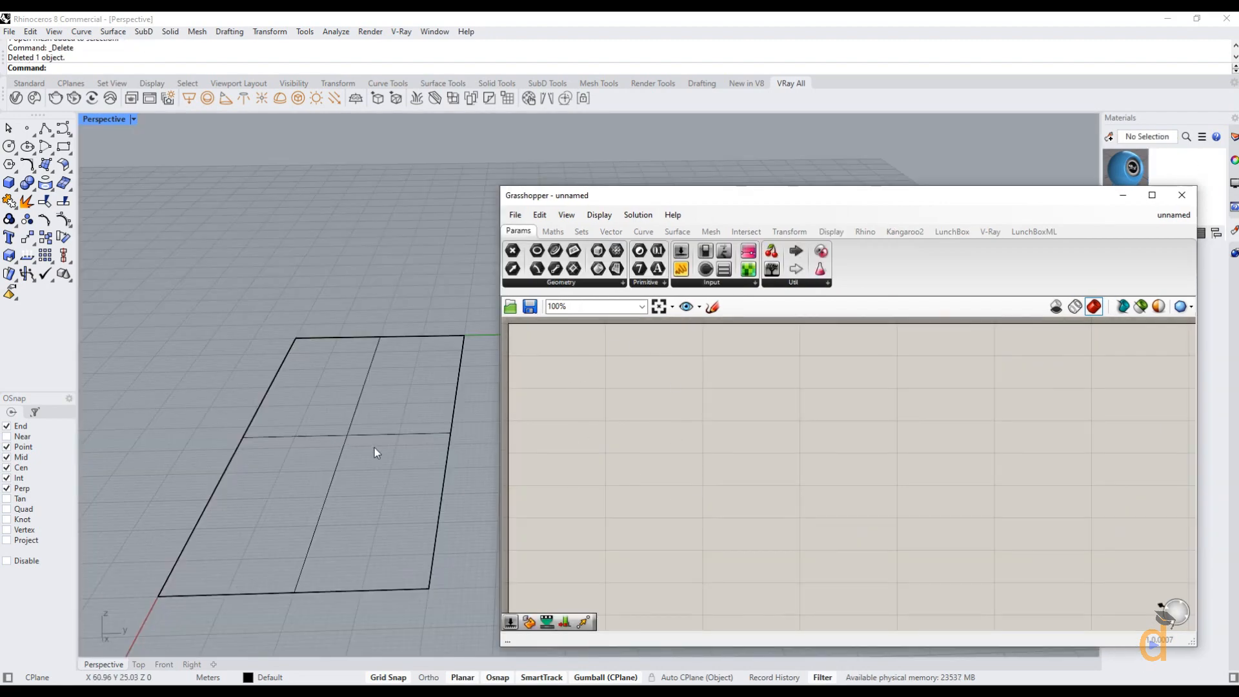
Add a Surface parameter to the empty Grasshopper canvas and reference the rectangular Rhino surface in it.
{"action": "left_click", "coordinate": [445, 435]}
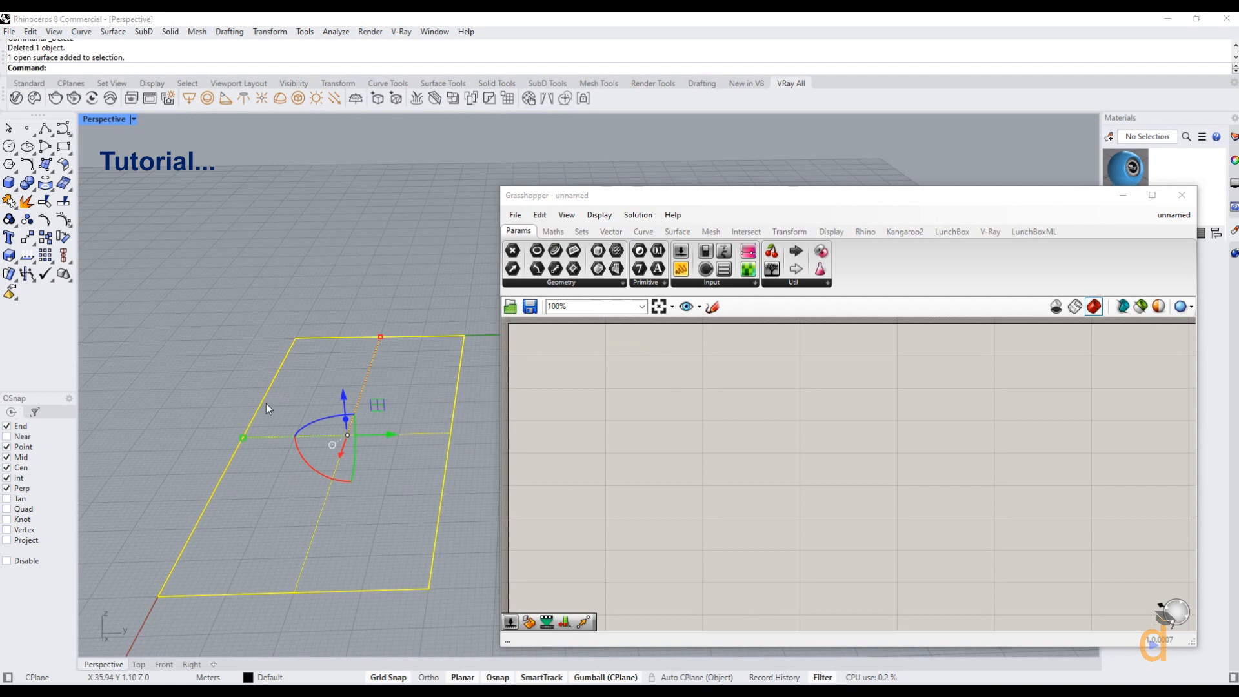
{"action": "left_click", "coordinate": [406, 297]}
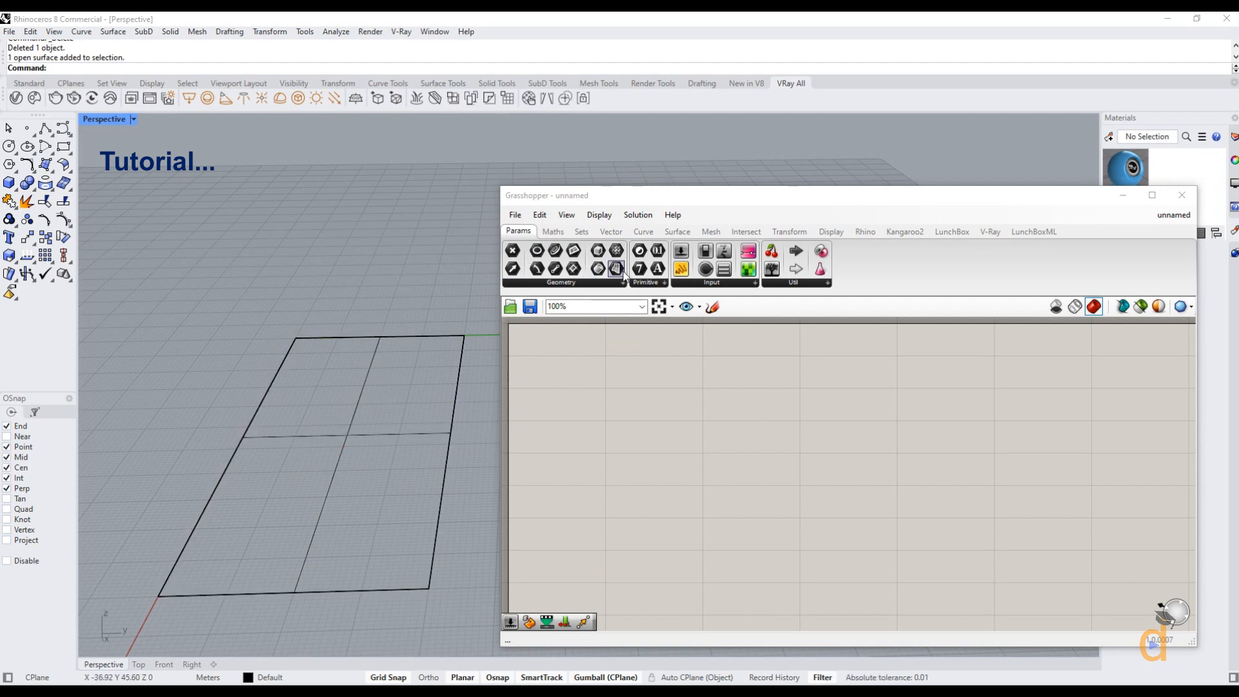
{"action": "left_click_drag", "start_coordinate": [623, 276], "coordinate": [555, 387]}
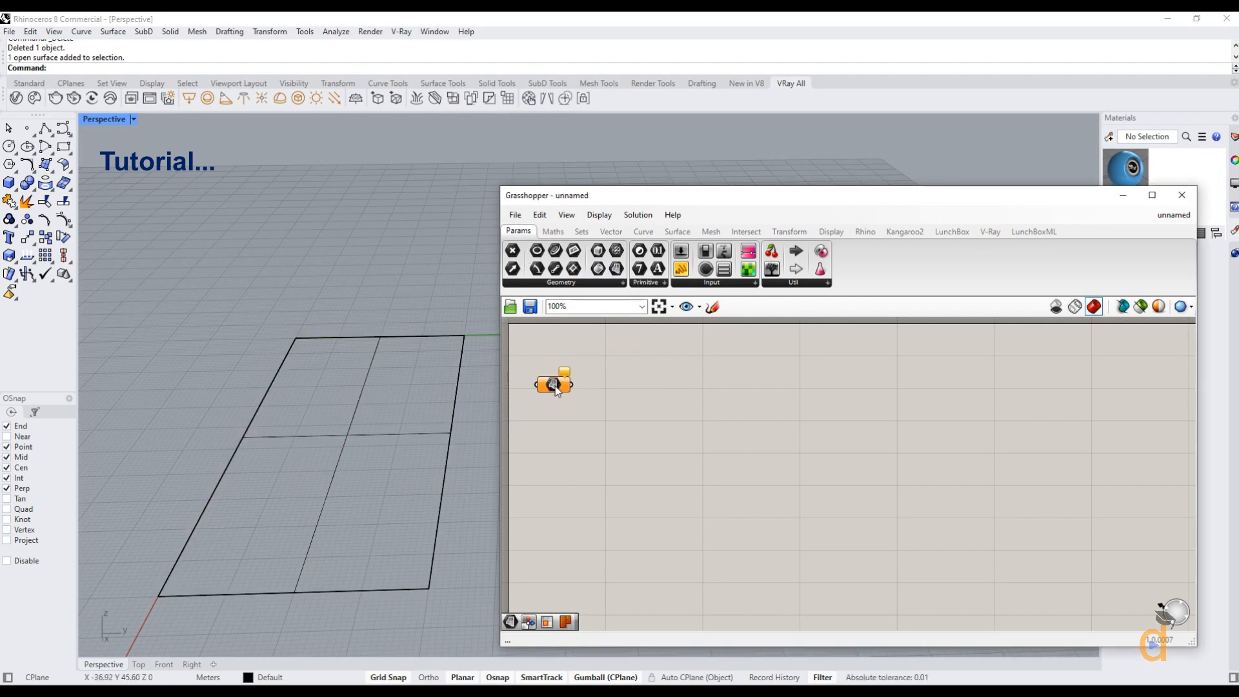
{"action": "right_click", "coordinate": [555, 386]}
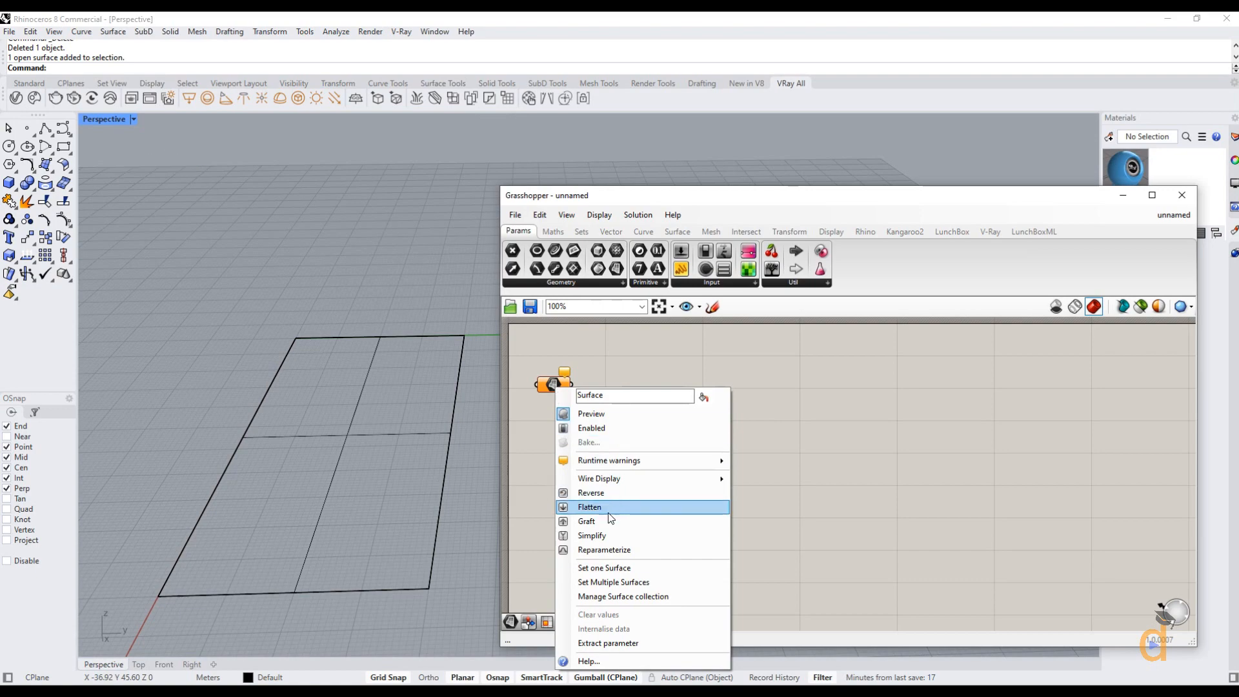
{"action": "left_click", "coordinate": [601, 570]}
{"action": "left_click", "coordinate": [347, 436]}
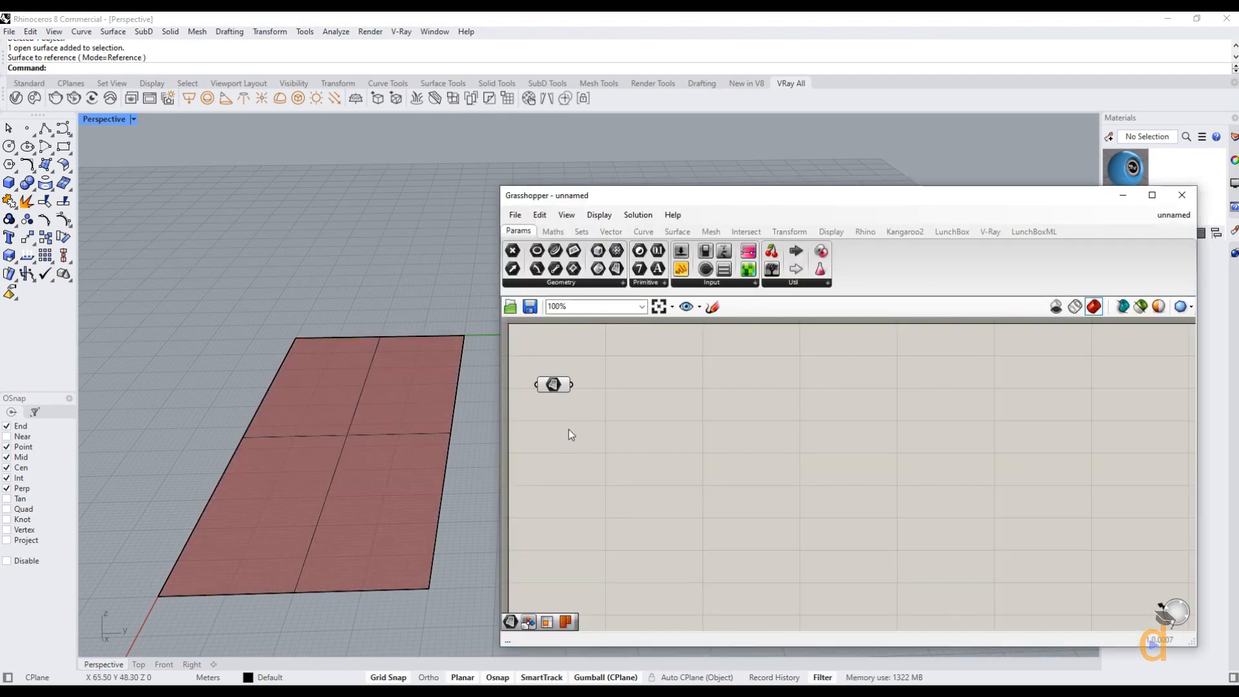
Add a Mesh Brep component and connect the Surface parameter to its Brep input.
{"action": "scroll", "coordinate": [572, 412], "scroll_direction": "up", "scroll_amount": 1}
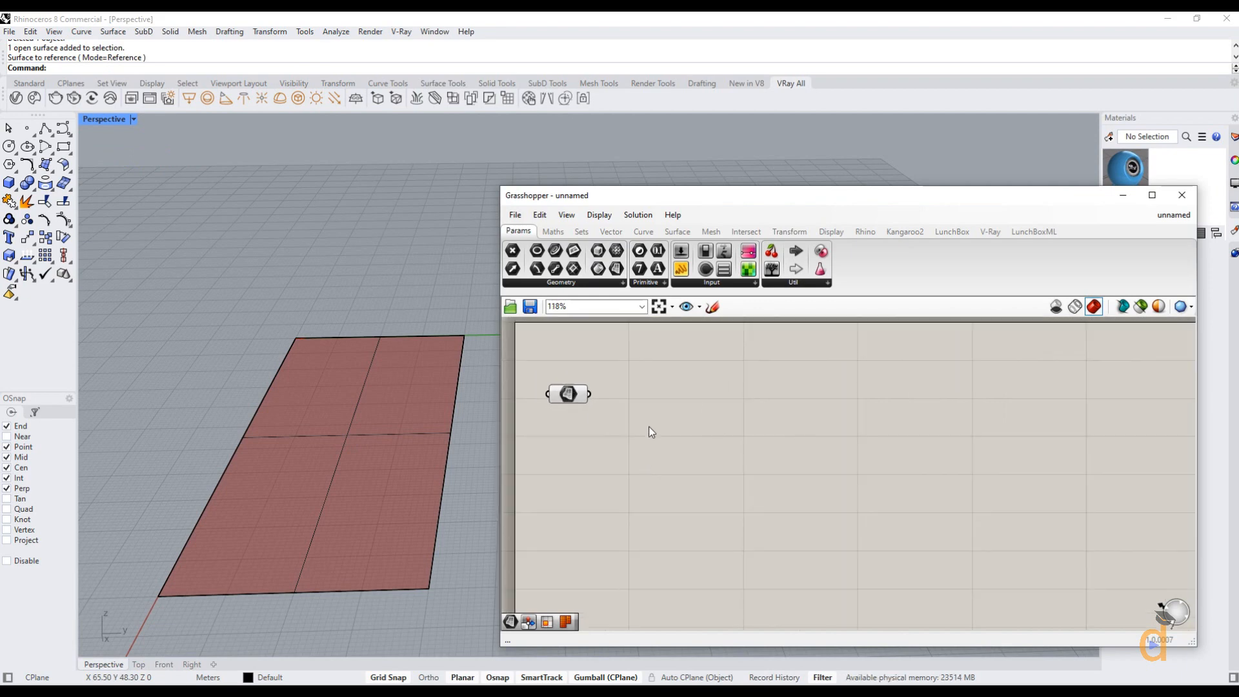
{"action": "left_click", "coordinate": [710, 233]}
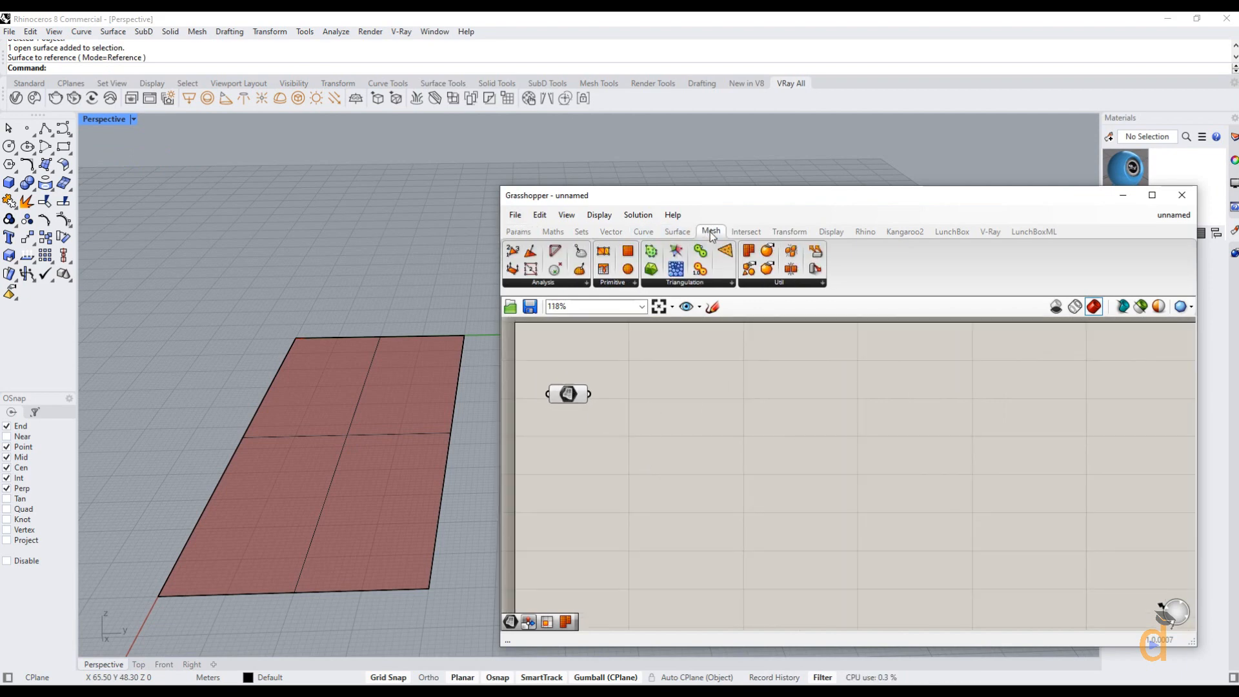
{"action": "left_click", "coordinate": [752, 287]}
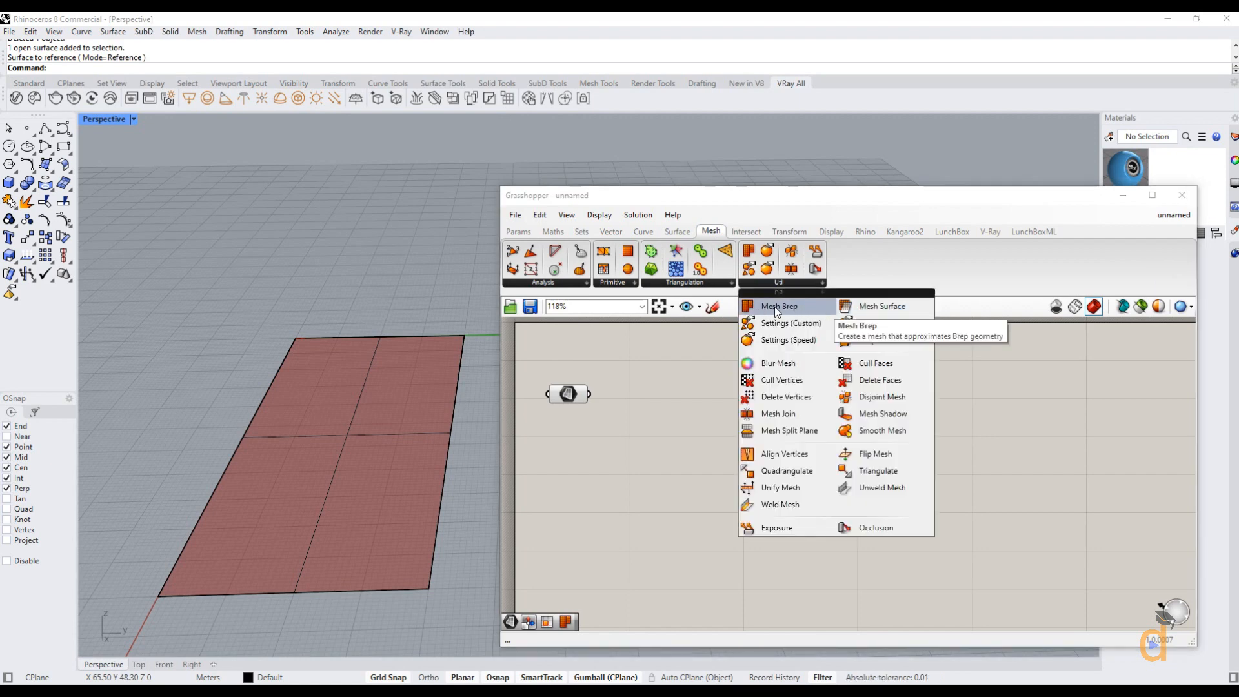
{"action": "left_click_drag", "start_coordinate": [761, 313], "coordinate": [914, 400]}
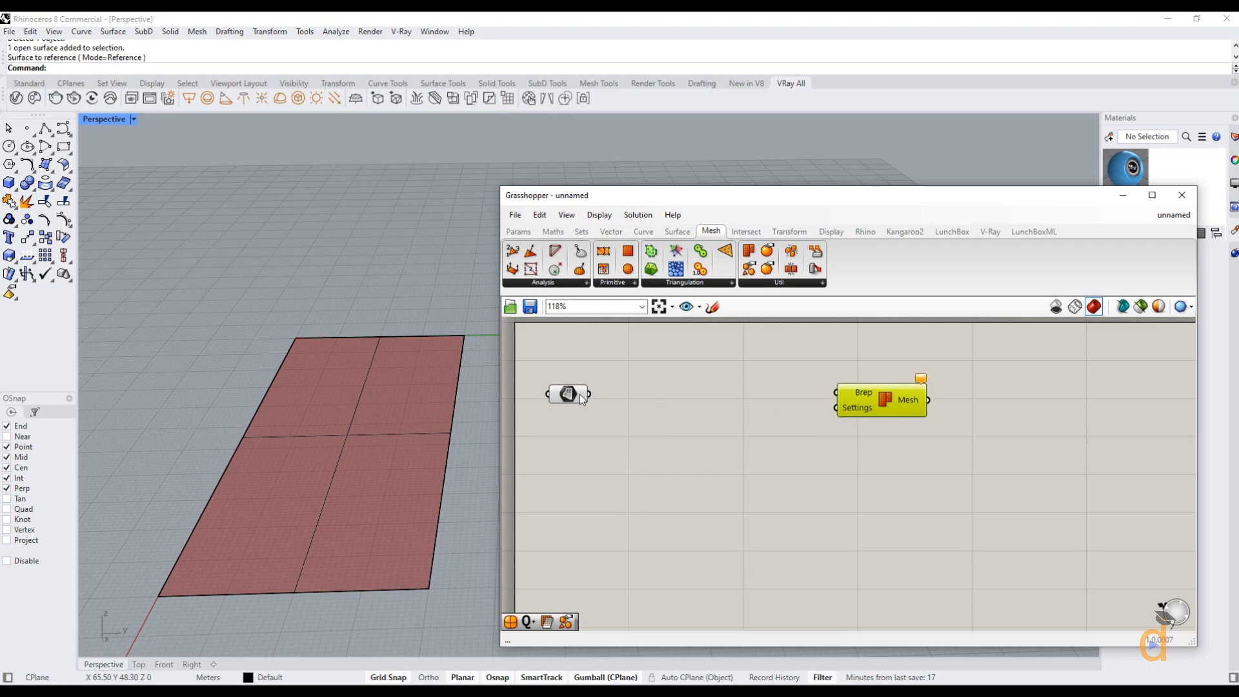
{"action": "left_click_drag", "start_coordinate": [617, 397], "coordinate": [886, 404]}
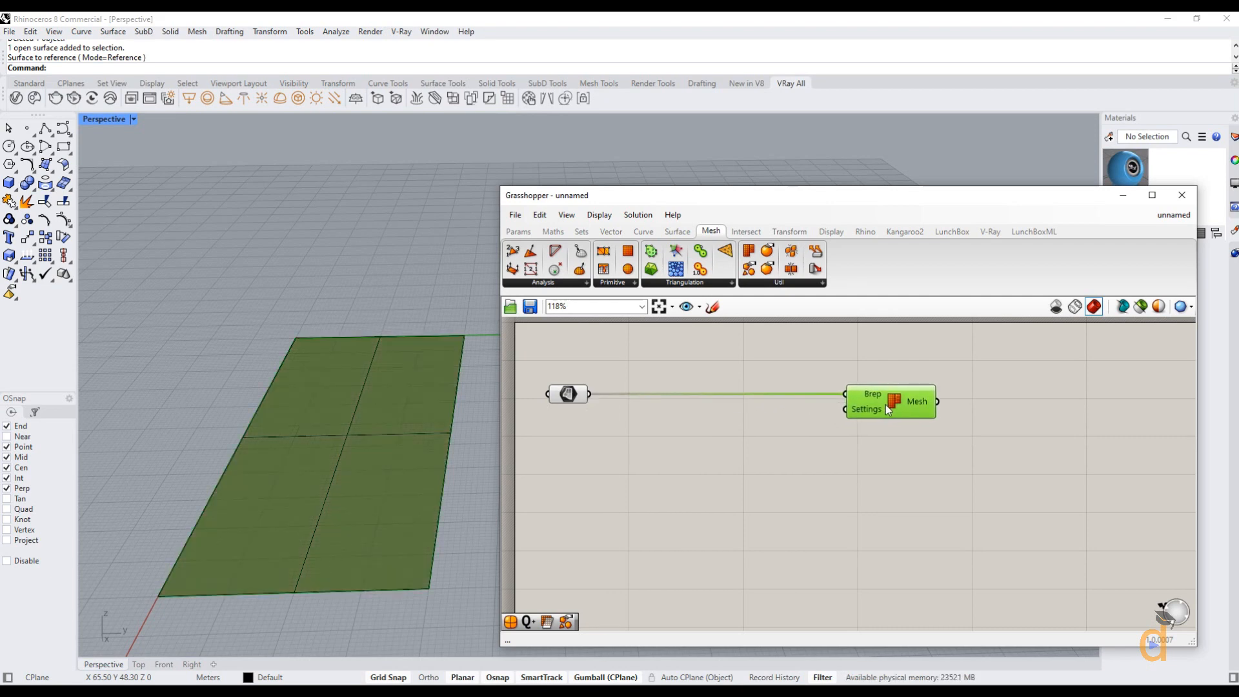
Turn off the preview of the Surface parameter and check the Mesh Brep result in the viewport.
{"action": "left_click", "coordinate": [567, 395]}
{"action": "right_click", "coordinate": [567, 397]}
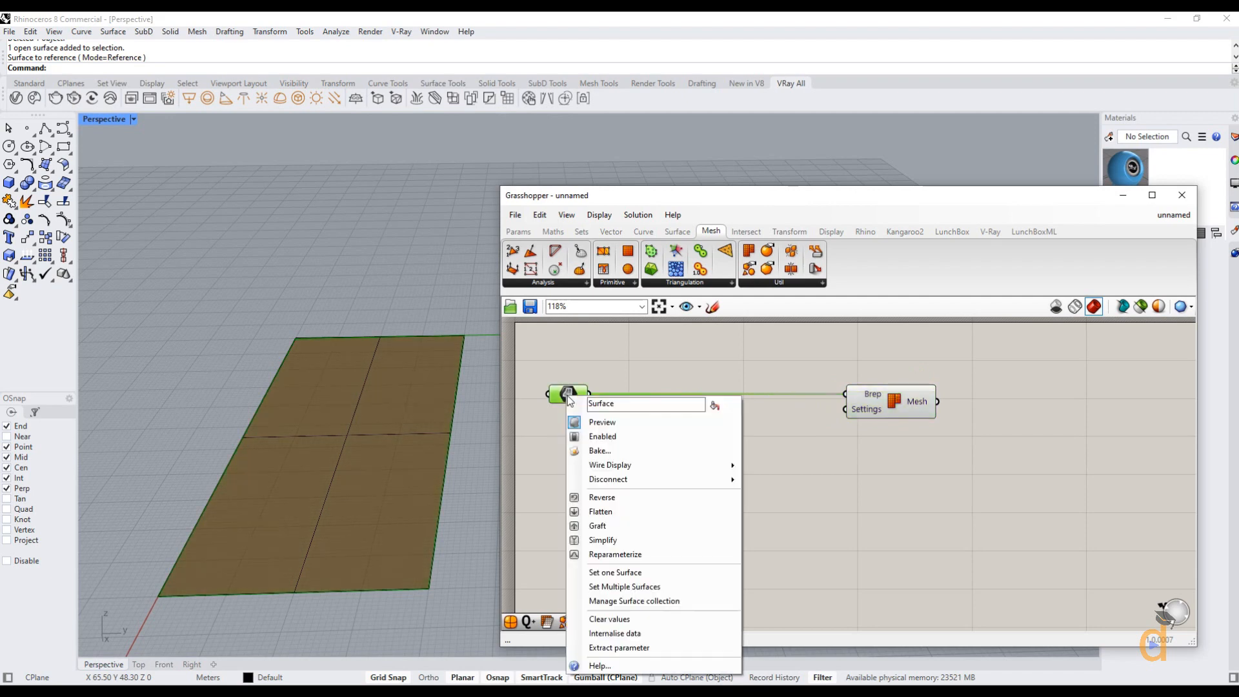
{"action": "left_click", "coordinate": [597, 422]}
{"action": "left_click", "coordinate": [892, 408]}
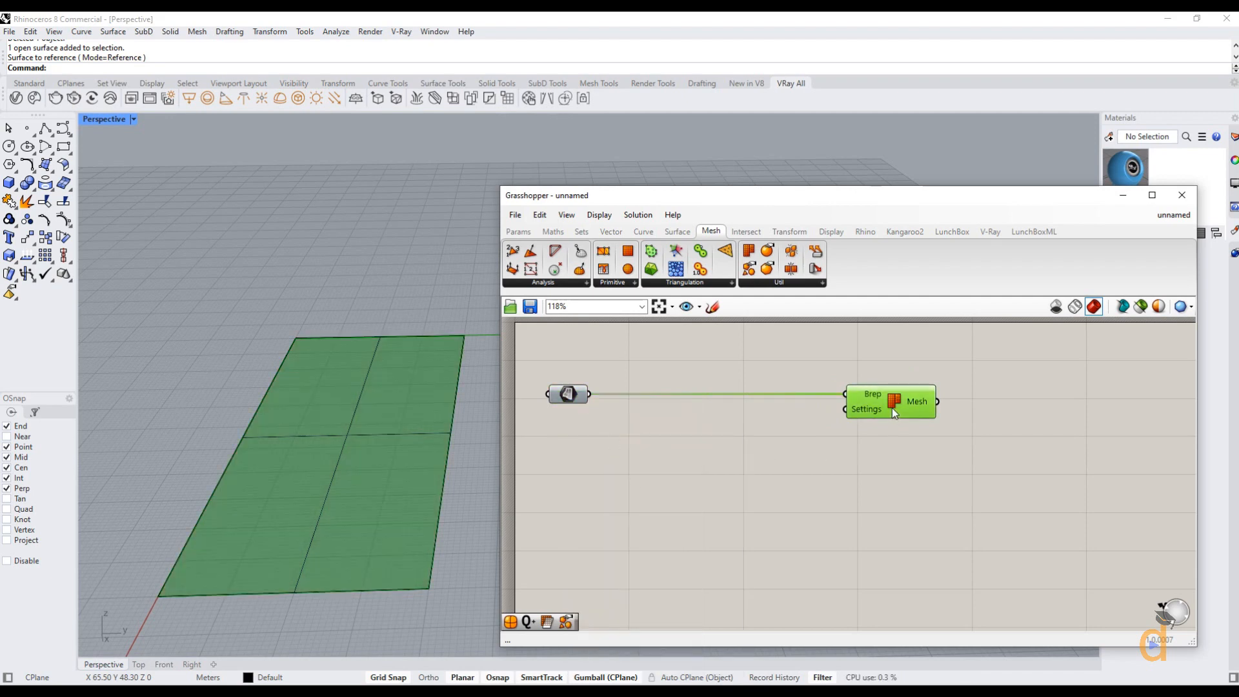
{"action": "left_click", "coordinate": [894, 439]}
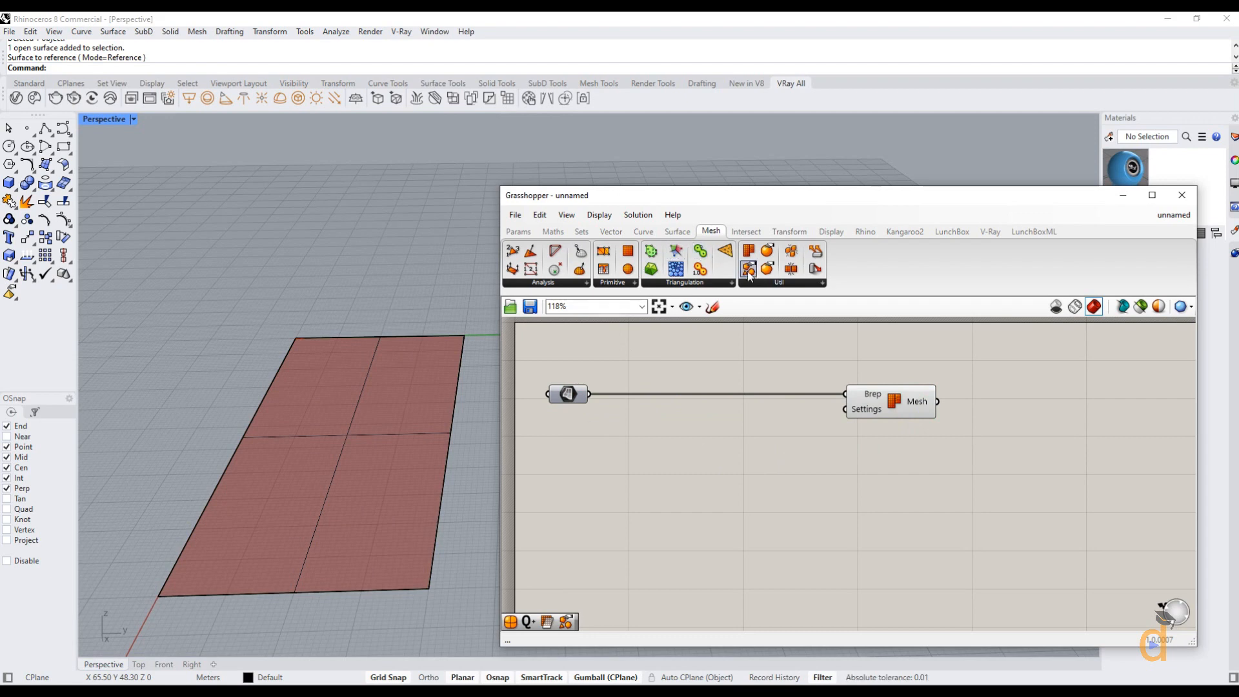
Add a Settings (Custom) component below and connect its output to the Settings input of Mesh Brep.
{"action": "left_click", "coordinate": [761, 284]}
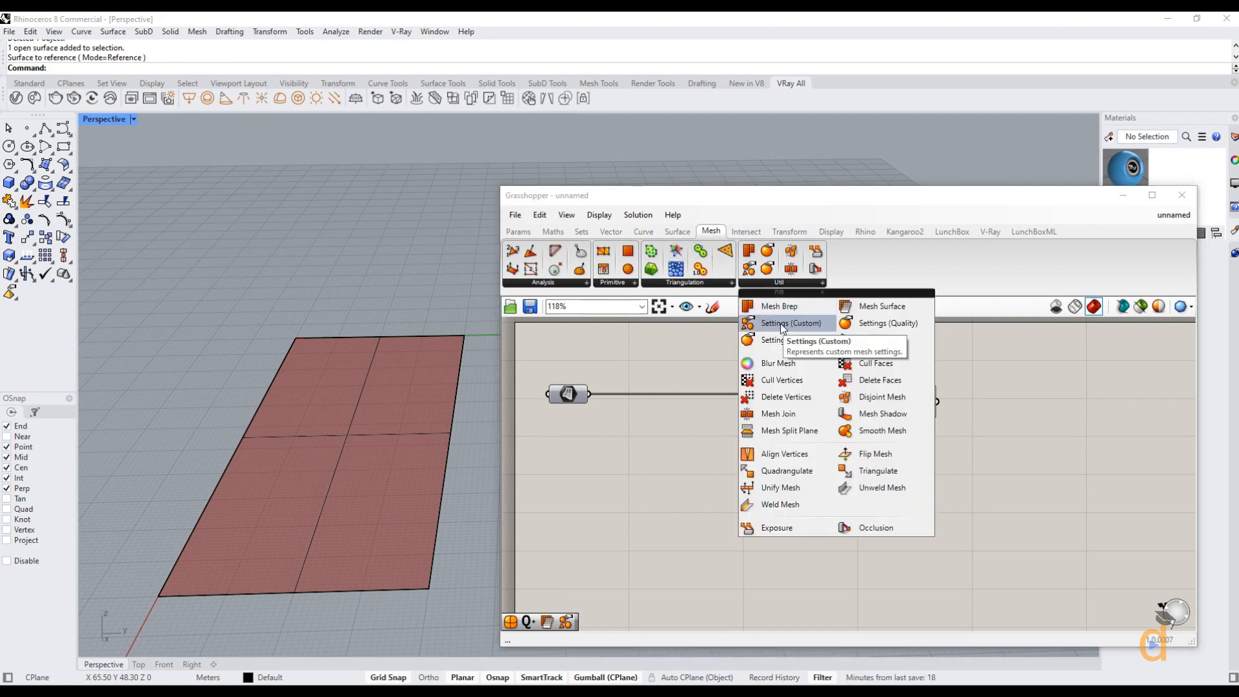
{"action": "left_click_drag", "start_coordinate": [791, 330], "coordinate": [792, 331]}
{"action": "left_click_drag", "start_coordinate": [728, 445], "coordinate": [739, 548]}
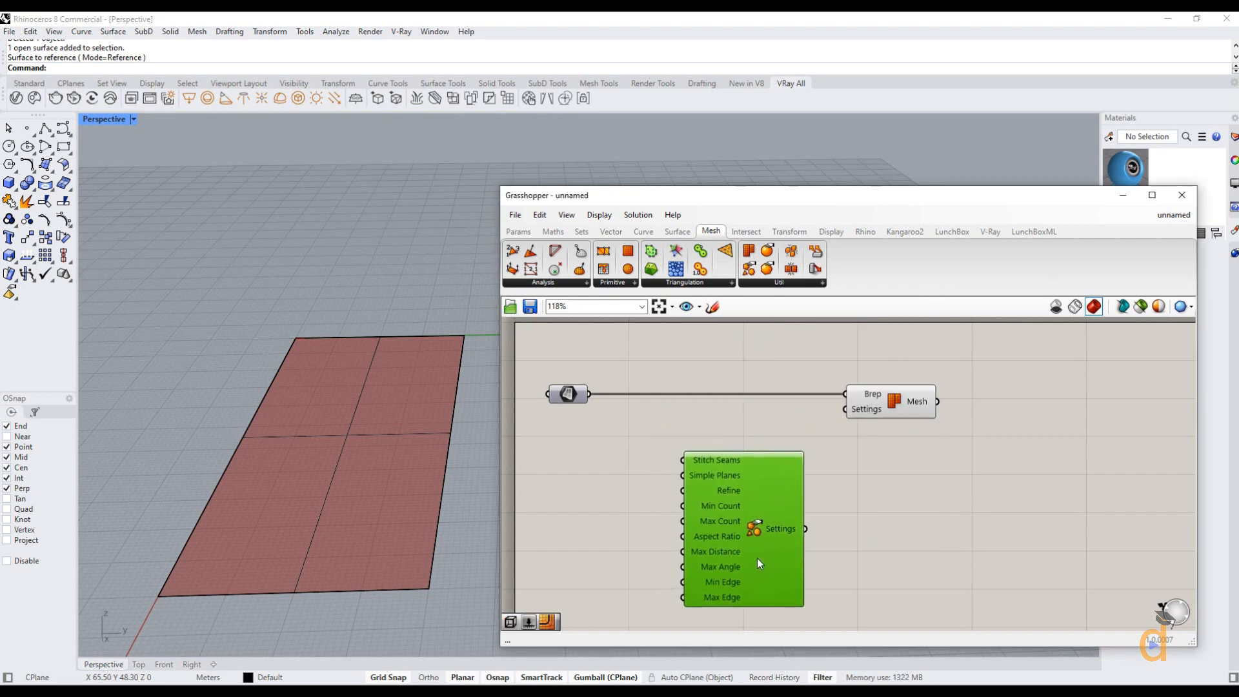
{"action": "left_click_drag", "start_coordinate": [806, 528], "coordinate": [859, 421]}
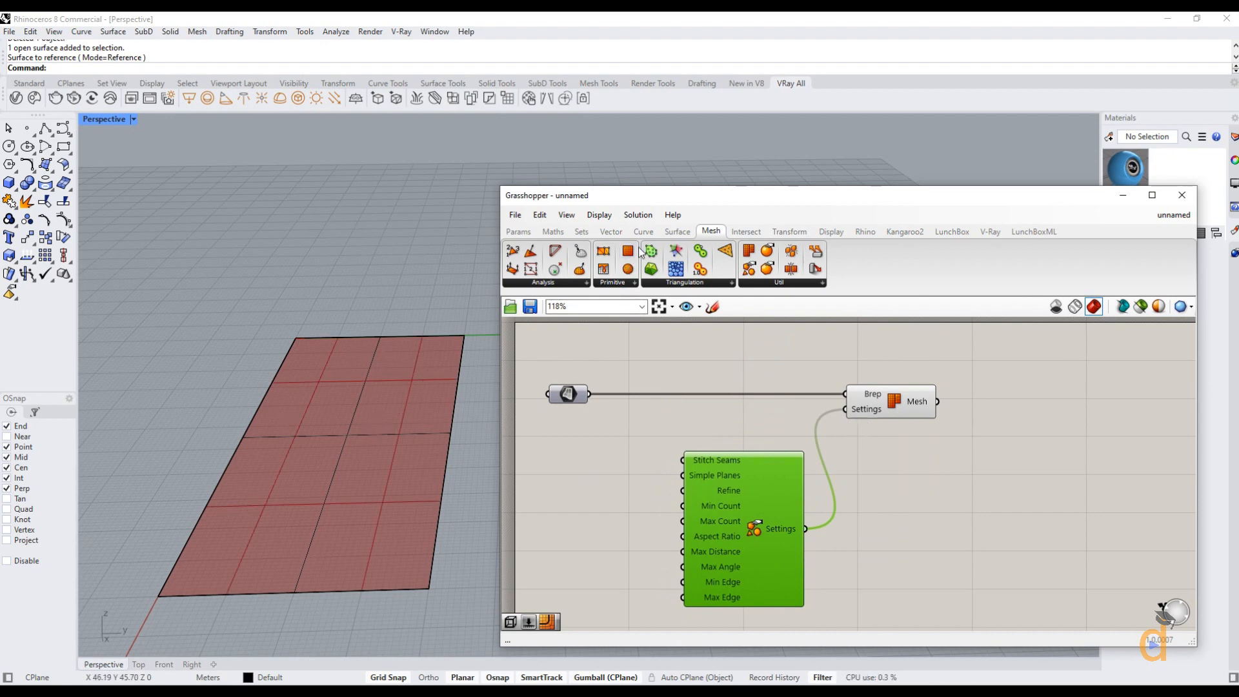
Check the Preview Mesh Edges option and reposition the Mesh Brep and Settings (Custom) components with more space between them.
{"action": "left_click", "coordinate": [600, 216]}
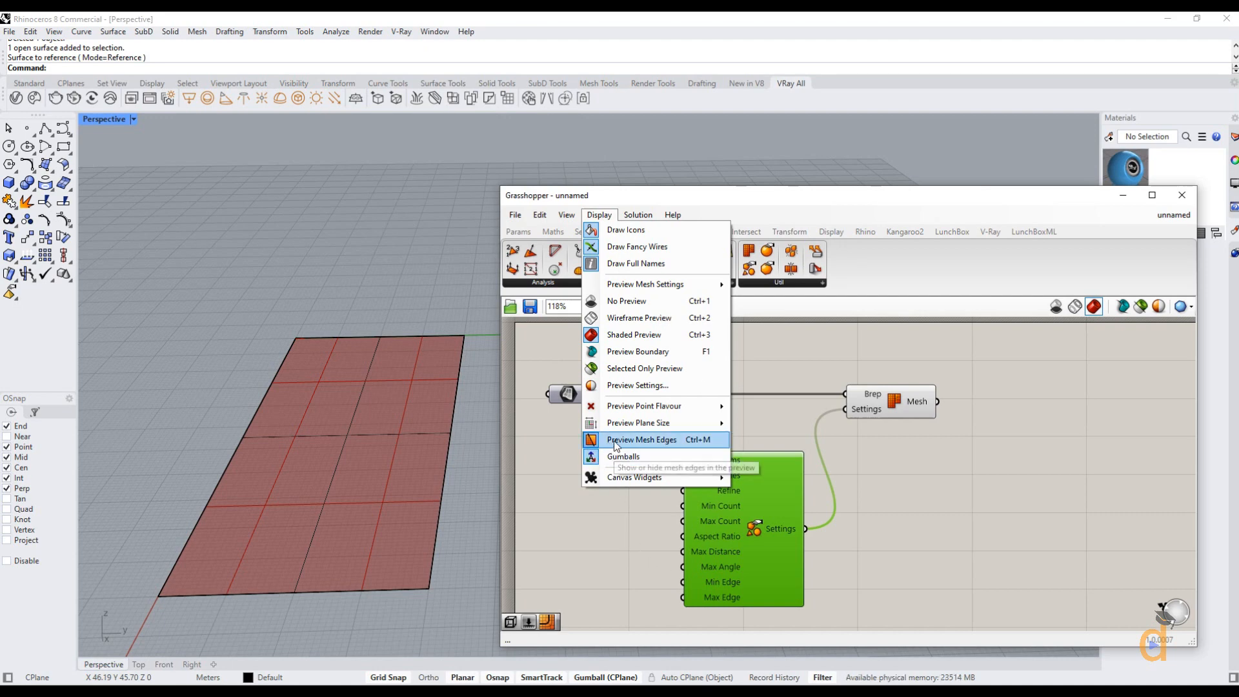
{"action": "left_click", "coordinate": [633, 534]}
{"action": "scroll", "coordinate": [645, 433], "scroll_direction": "down", "scroll_amount": 3}
{"action": "scroll", "coordinate": [742, 543], "scroll_direction": "up", "scroll_amount": 2}
{"action": "left_click_drag", "start_coordinate": [707, 519], "coordinate": [723, 517]}
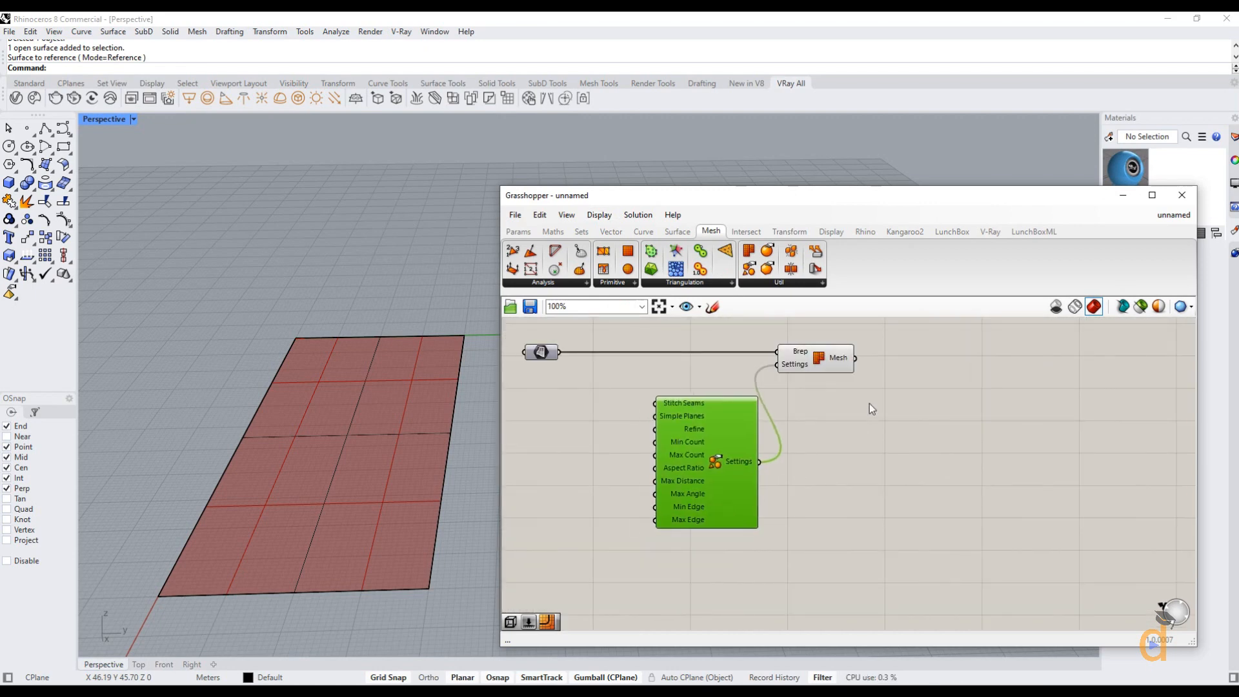
{"action": "left_click_drag", "start_coordinate": [835, 364], "coordinate": [867, 366]}
{"action": "left_click_drag", "start_coordinate": [733, 463], "coordinate": [747, 449]}
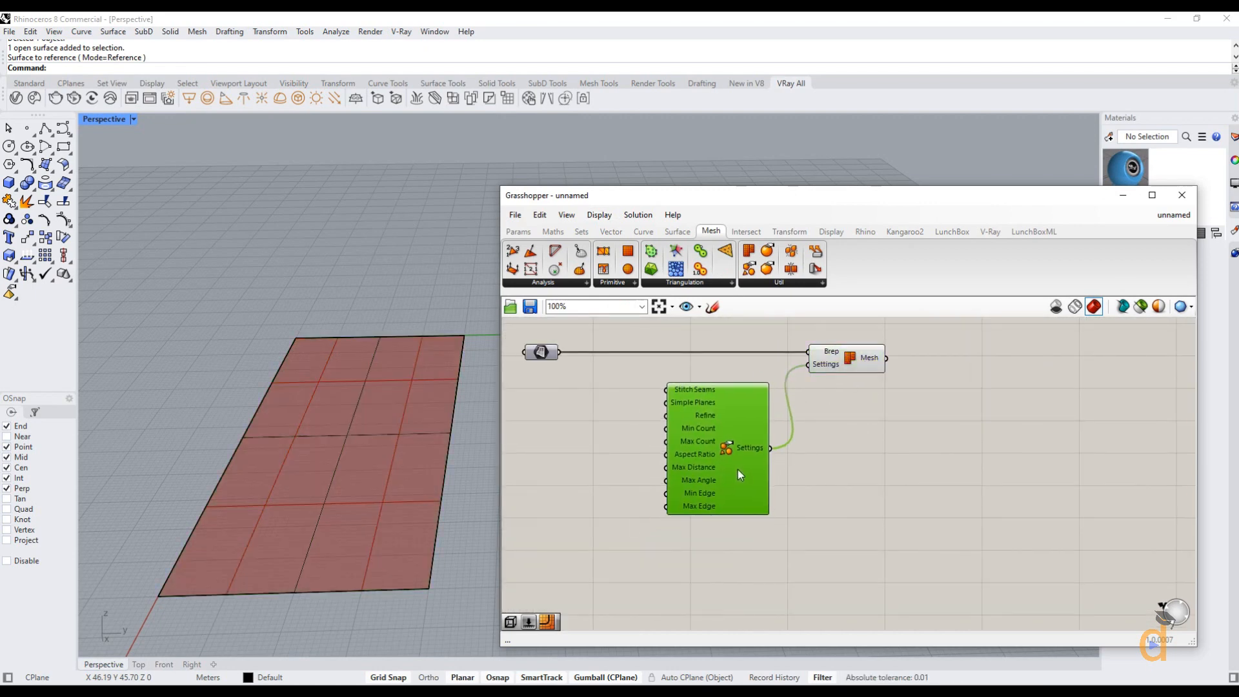
{"action": "left_click", "coordinate": [828, 512]}
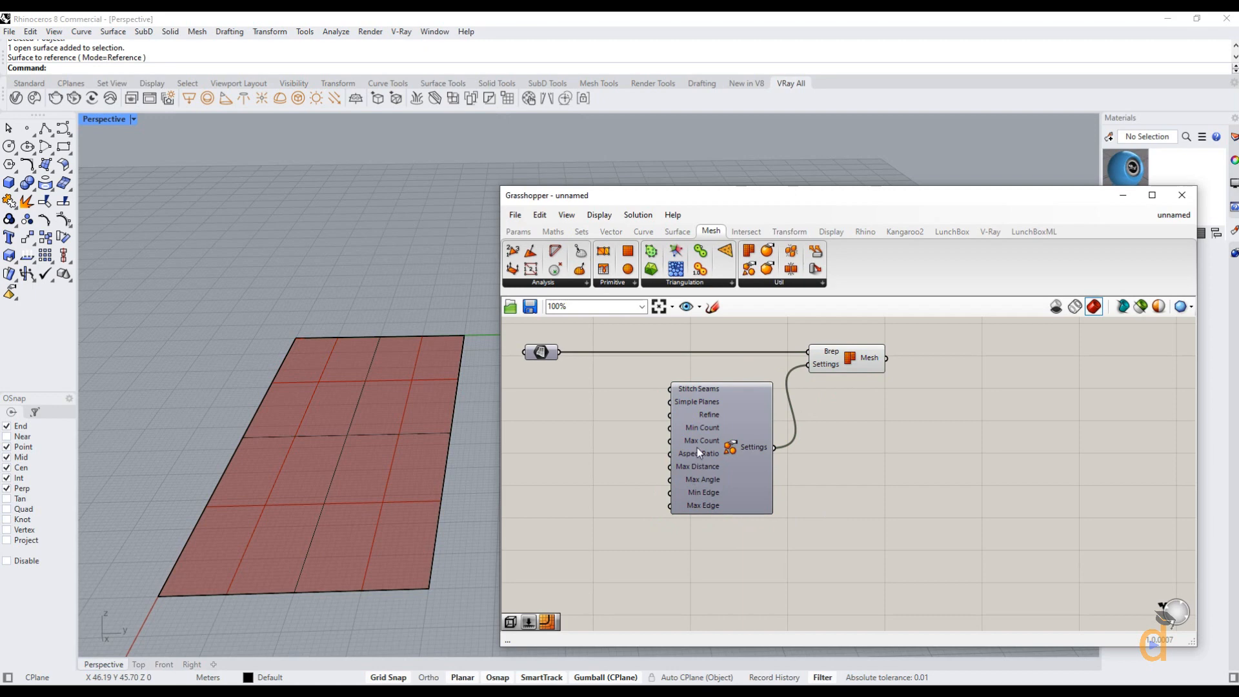
Create a number slider with the value 16 and connect it to the Min Count input of the mesh settings.
{"action": "scroll", "coordinate": [685, 425], "scroll_direction": "up", "scroll_amount": 3}
{"action": "scroll", "coordinate": [713, 439], "scroll_direction": "down", "scroll_amount": 2}
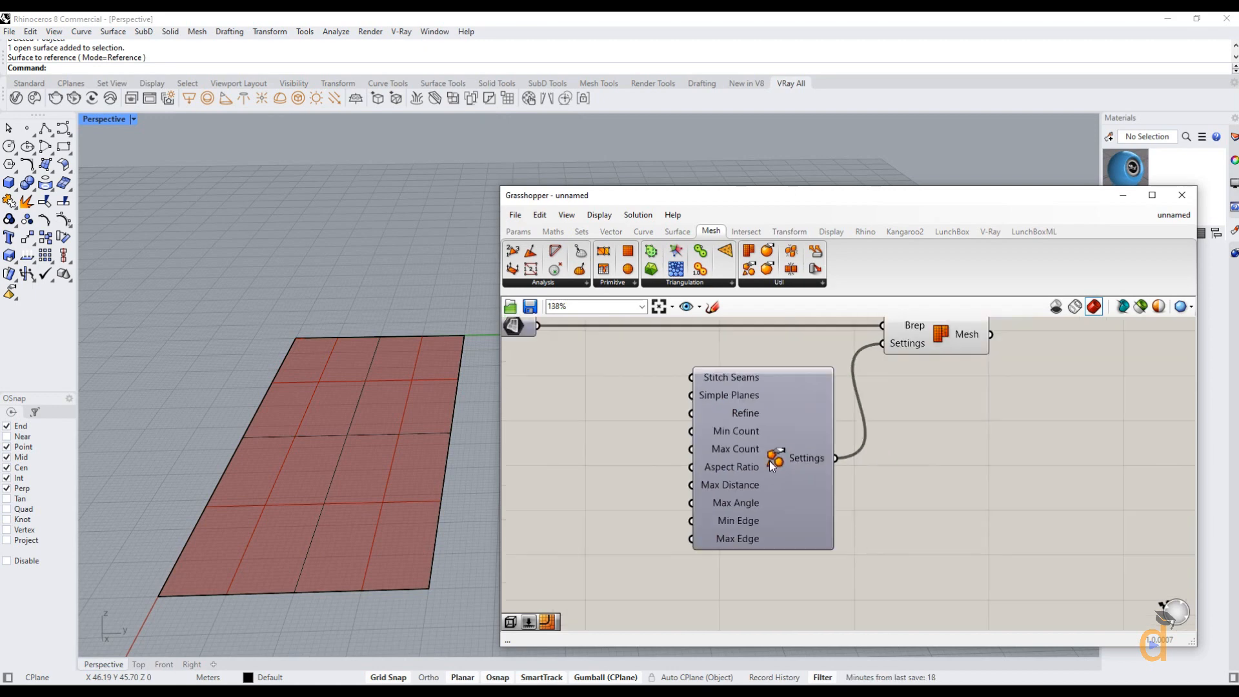
{"action": "double_click", "coordinate": [612, 451]}
{"action": "type", "text": "16"}
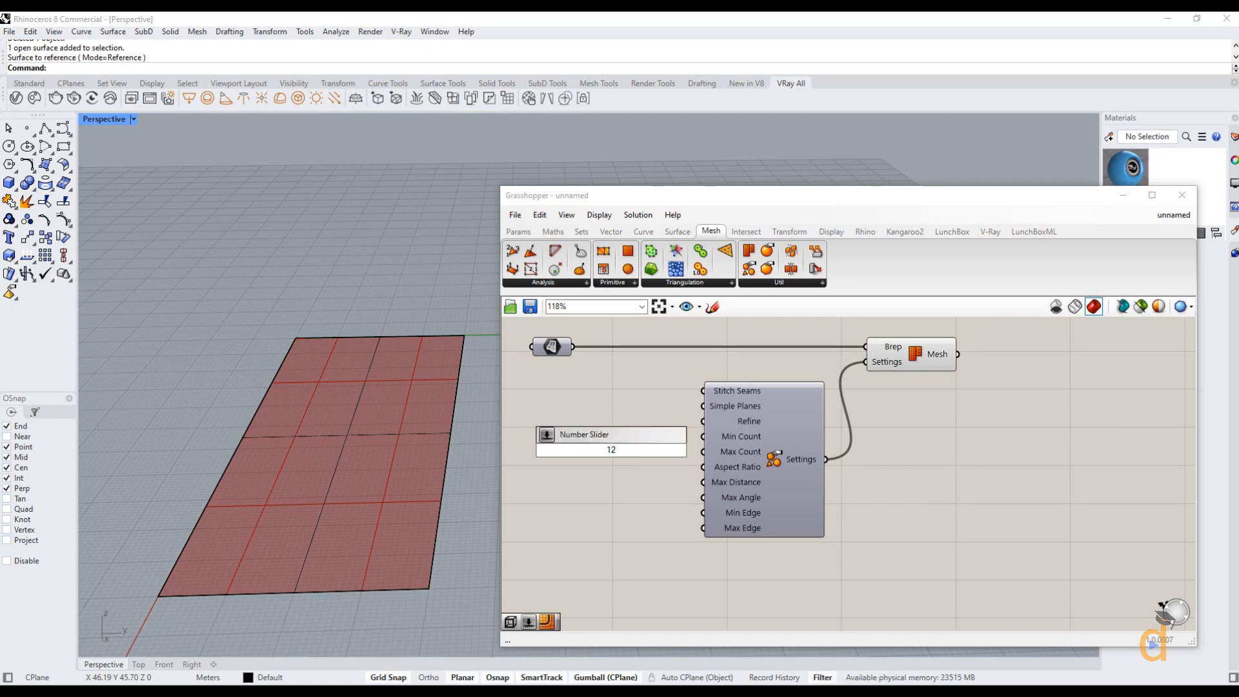
{"action": "key", "text": "Return"}
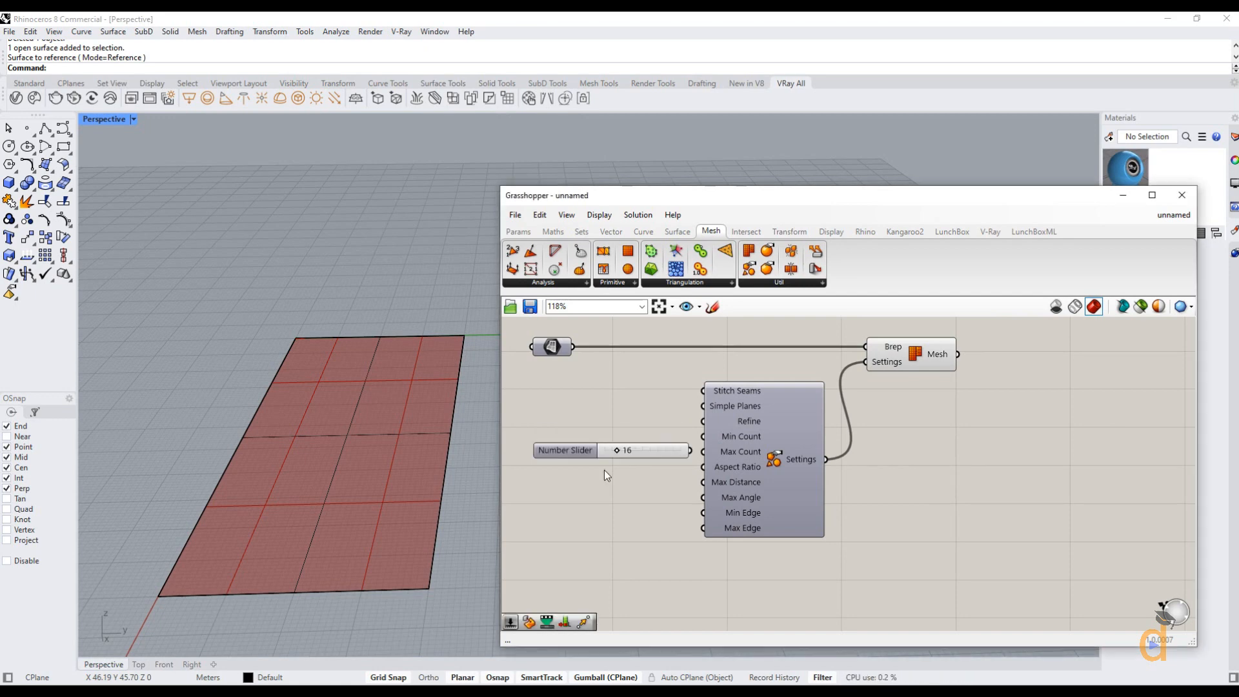
{"action": "scroll", "coordinate": [640, 445], "scroll_direction": "down", "scroll_amount": 1}
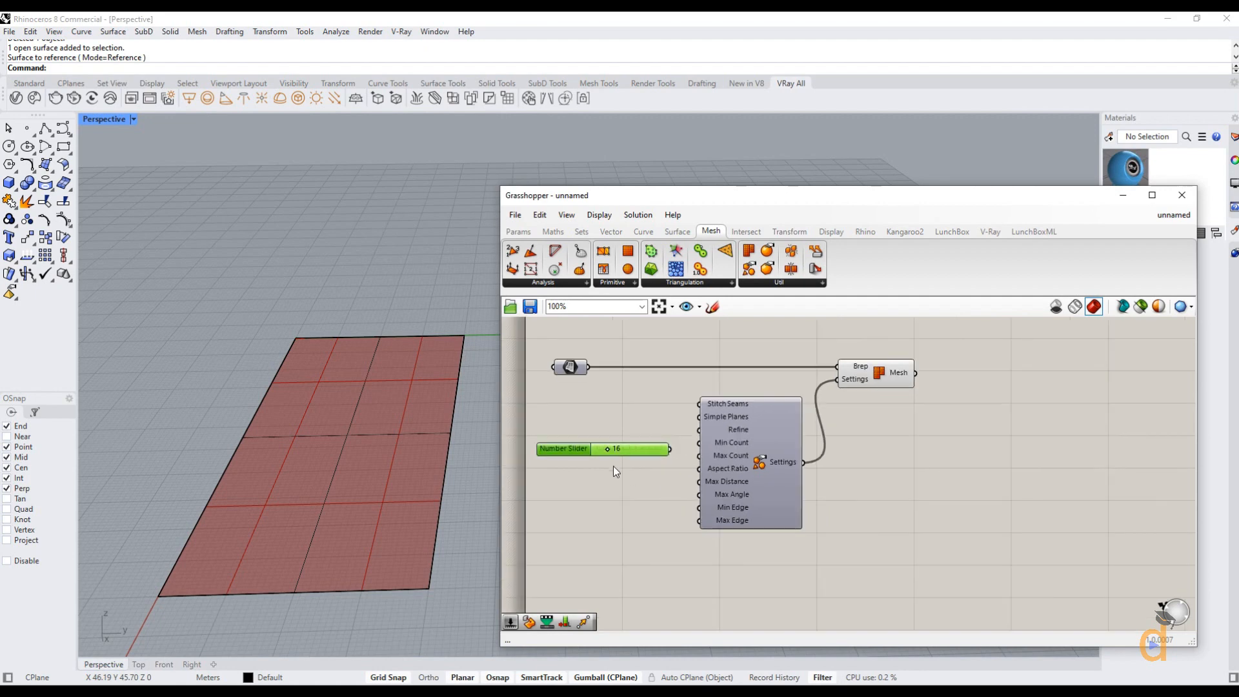
{"action": "left_click_drag", "start_coordinate": [667, 449], "coordinate": [699, 443]}
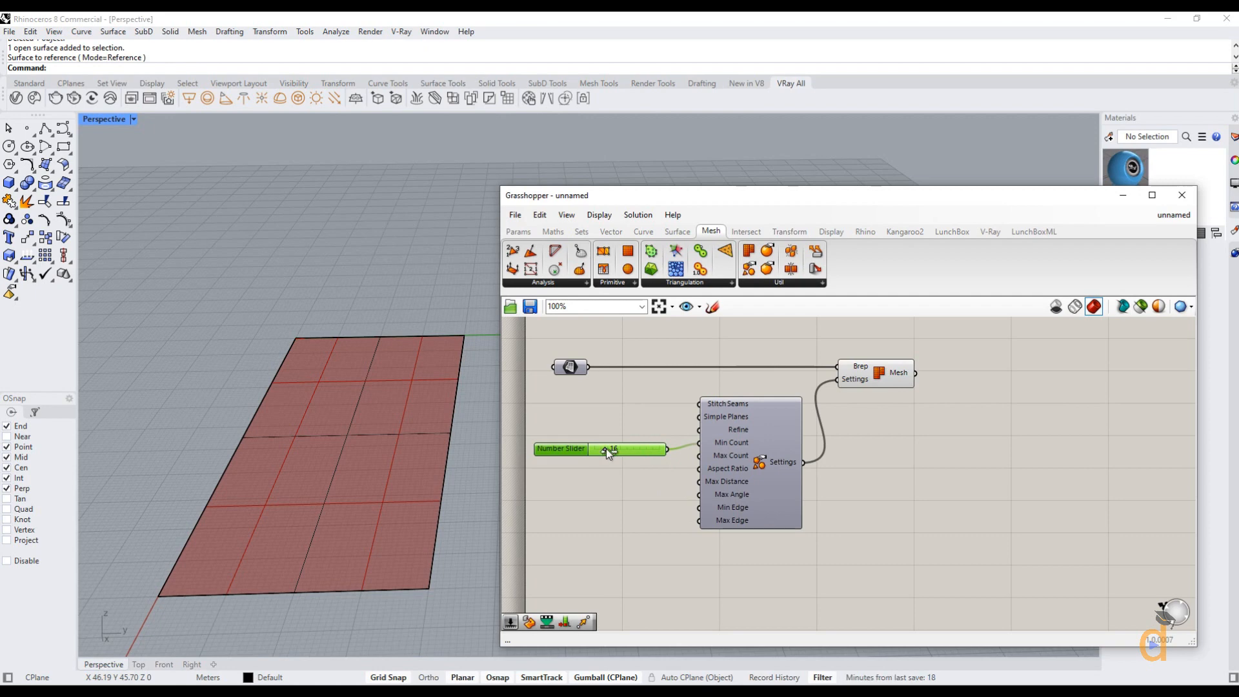
Raise the Min Count slider to 38 to divide the surface mesh more finely.
{"action": "left_click_drag", "start_coordinate": [606, 448], "coordinate": [618, 449]}
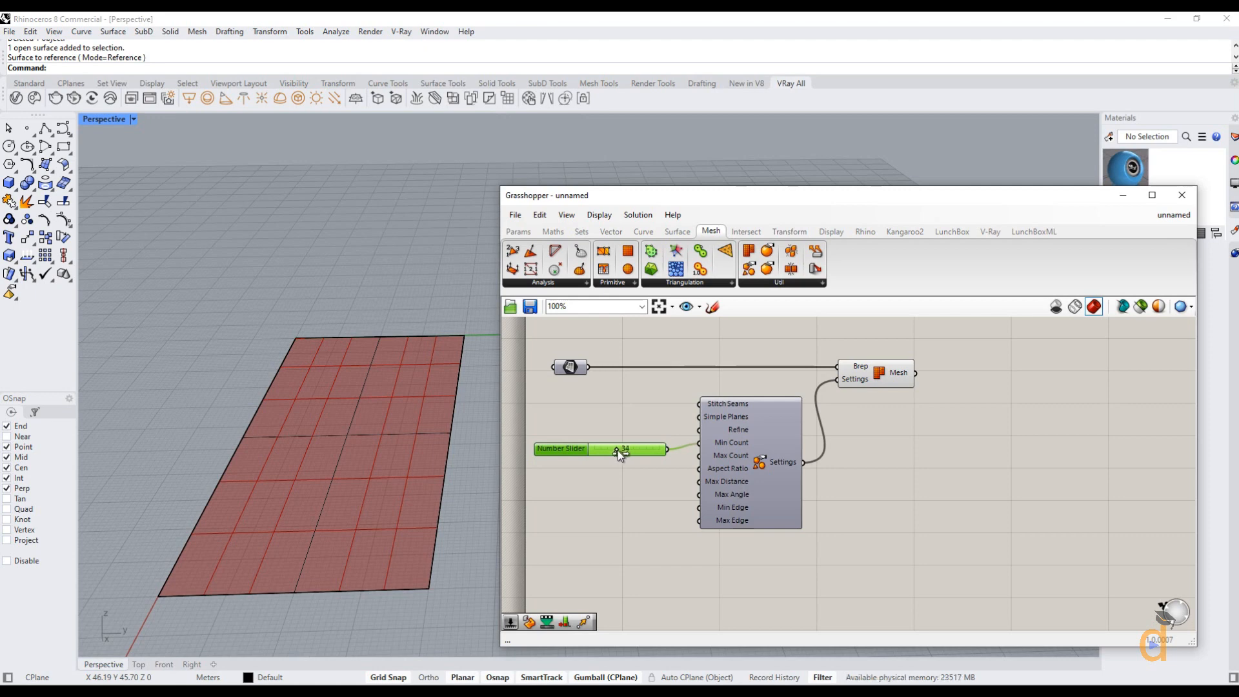
{"action": "scroll", "coordinate": [401, 477], "scroll_direction": "up", "scroll_amount": 4}
{"action": "right_click_drag", "start_coordinate": [383, 459], "coordinate": [385, 442]}
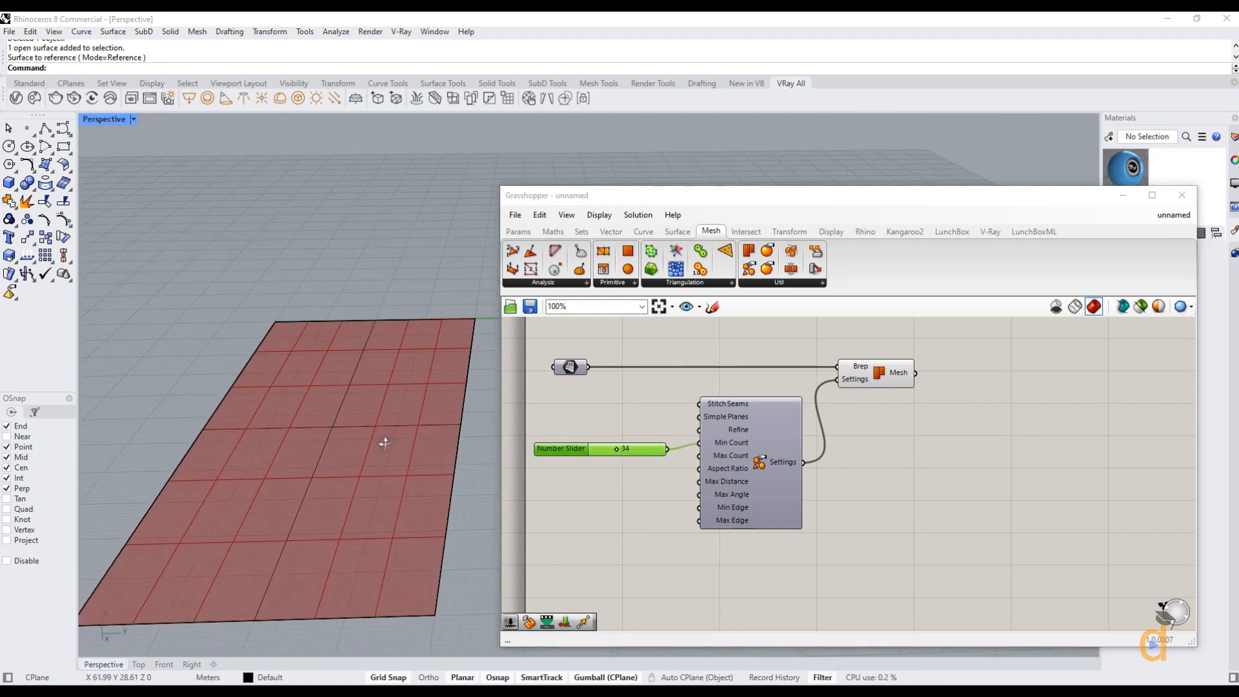
{"action": "left_click_drag", "start_coordinate": [617, 449], "coordinate": [614, 451]}
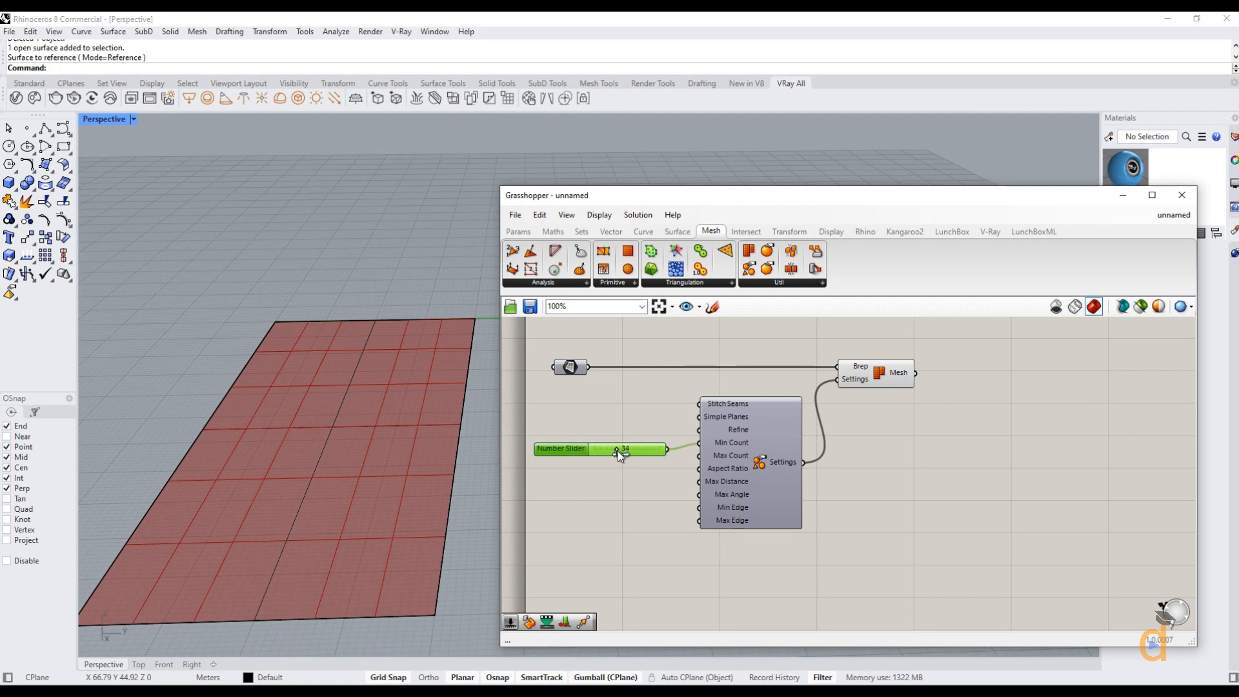
{"action": "left_click_drag", "start_coordinate": [618, 451], "coordinate": [621, 452]}
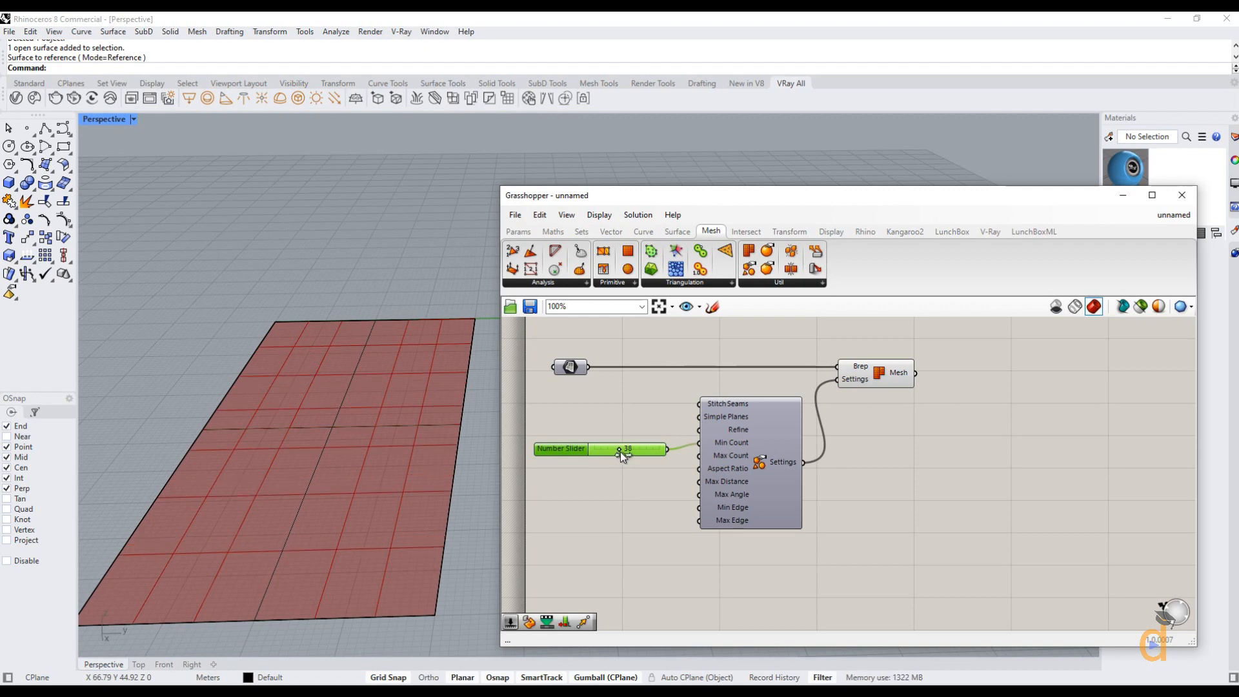
Check the Mesh Brep output and move the number slider slightly up toward the level of the Min Count input.
{"action": "scroll", "coordinate": [830, 474], "scroll_direction": "down", "scroll_amount": 3}
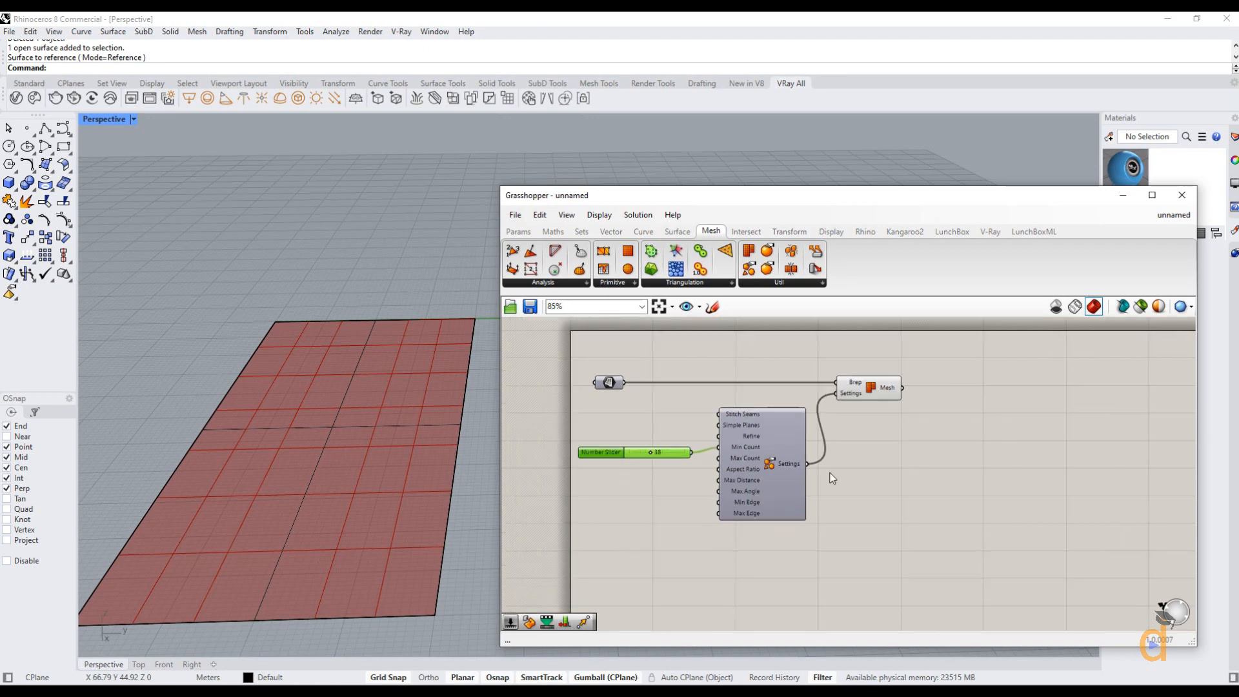
{"action": "scroll", "coordinate": [939, 414], "scroll_direction": "up", "scroll_amount": 3}
{"action": "left_click", "coordinate": [858, 395]}
{"action": "left_click", "coordinate": [893, 446]}
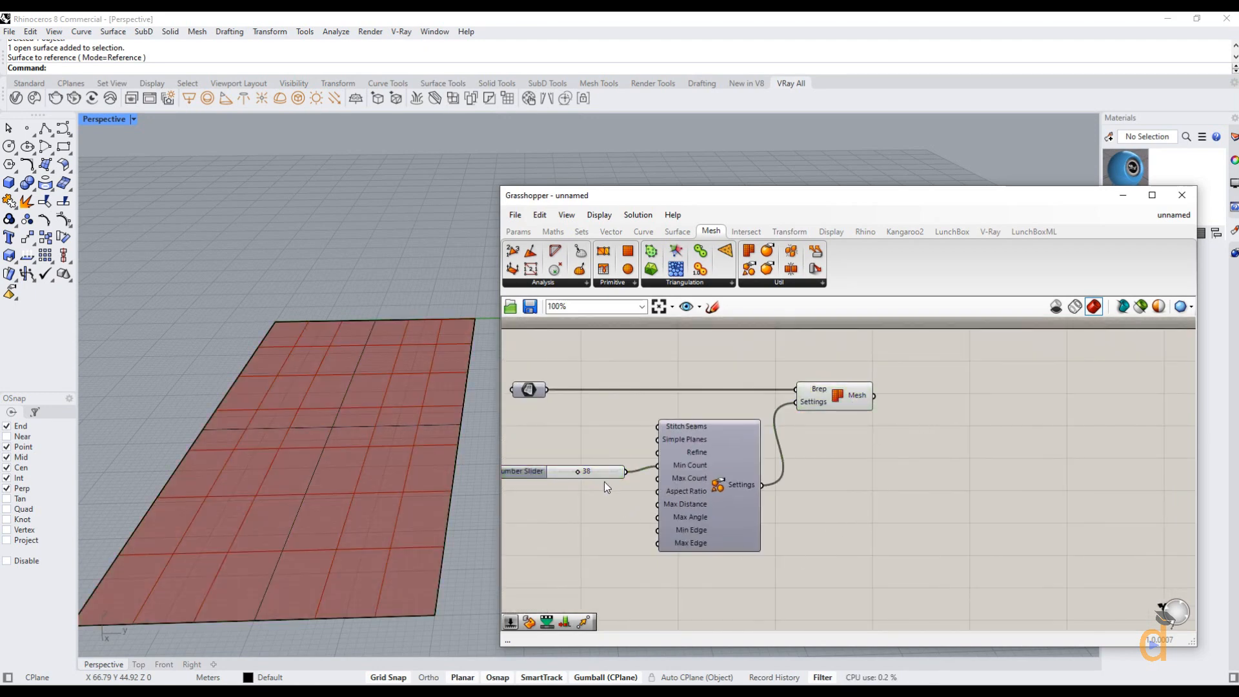
{"action": "left_click_drag", "start_coordinate": [603, 473], "coordinate": [600, 462]}
{"action": "scroll", "coordinate": [768, 502], "scroll_direction": "down", "scroll_amount": 1}
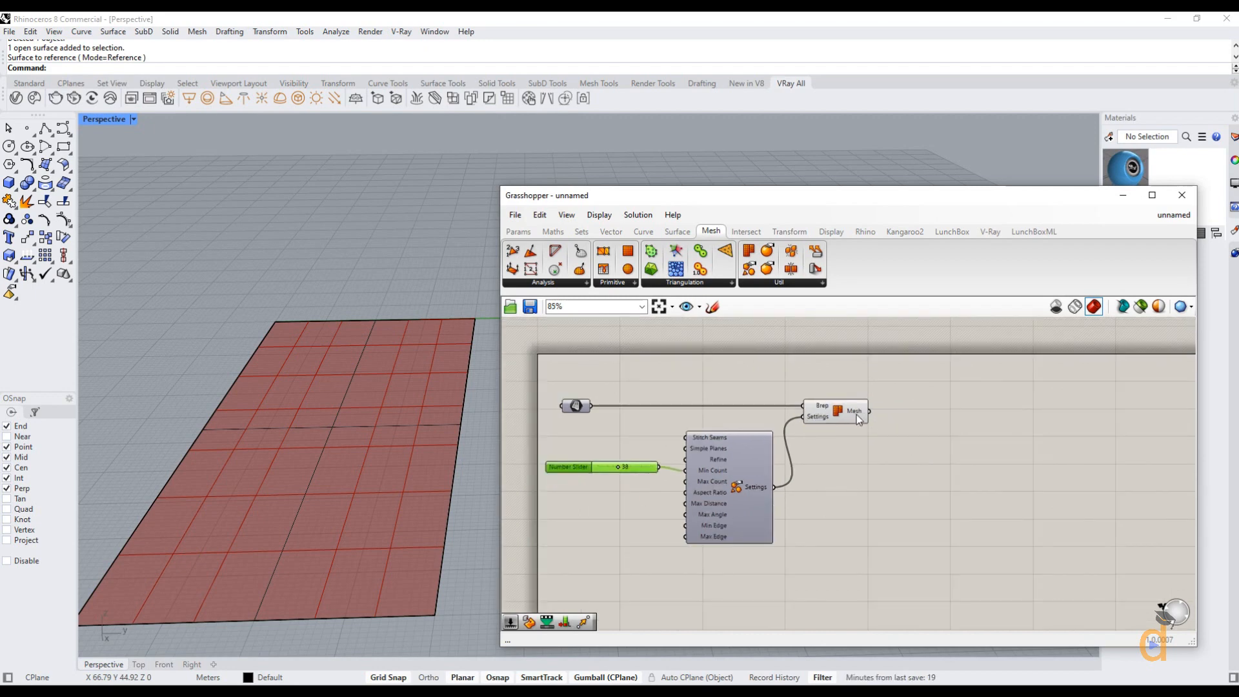
Add a Deconstruct Mesh component beyond Mesh Brep and connect the Mesh Brep output to its Mesh input.
{"action": "mouse_move", "coordinate": [855, 417]}
{"action": "left_click", "coordinate": [534, 284]}
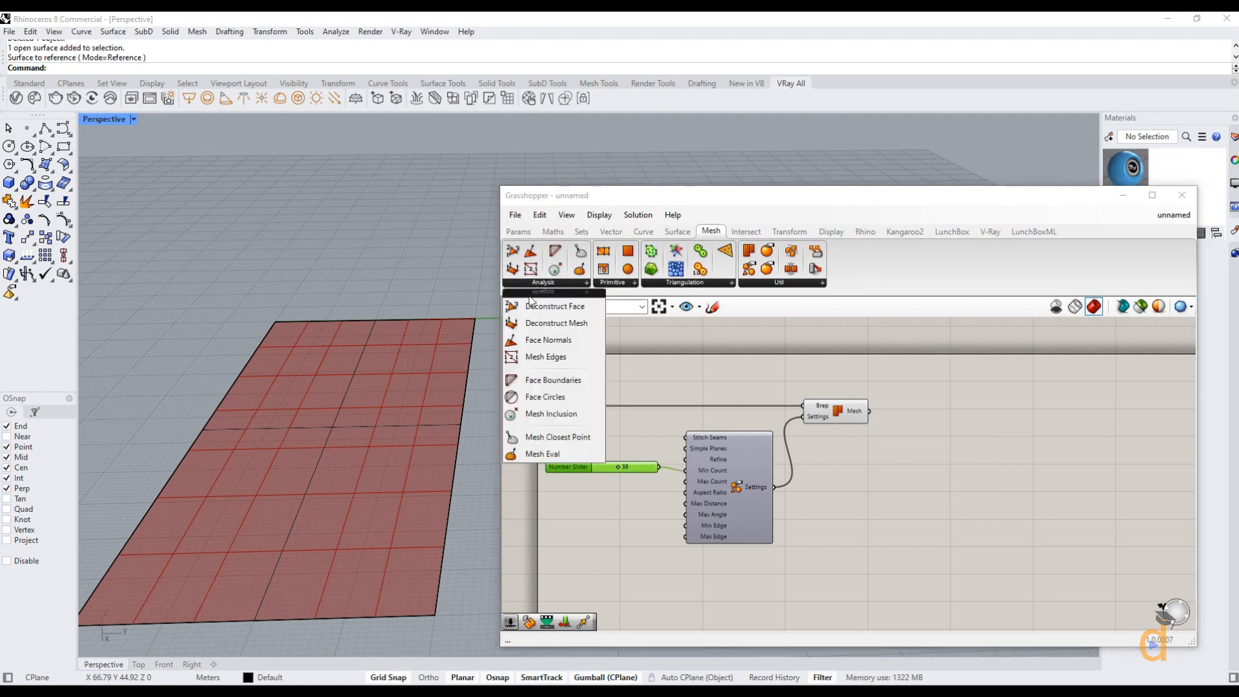
{"action": "left_click", "coordinate": [553, 323]}
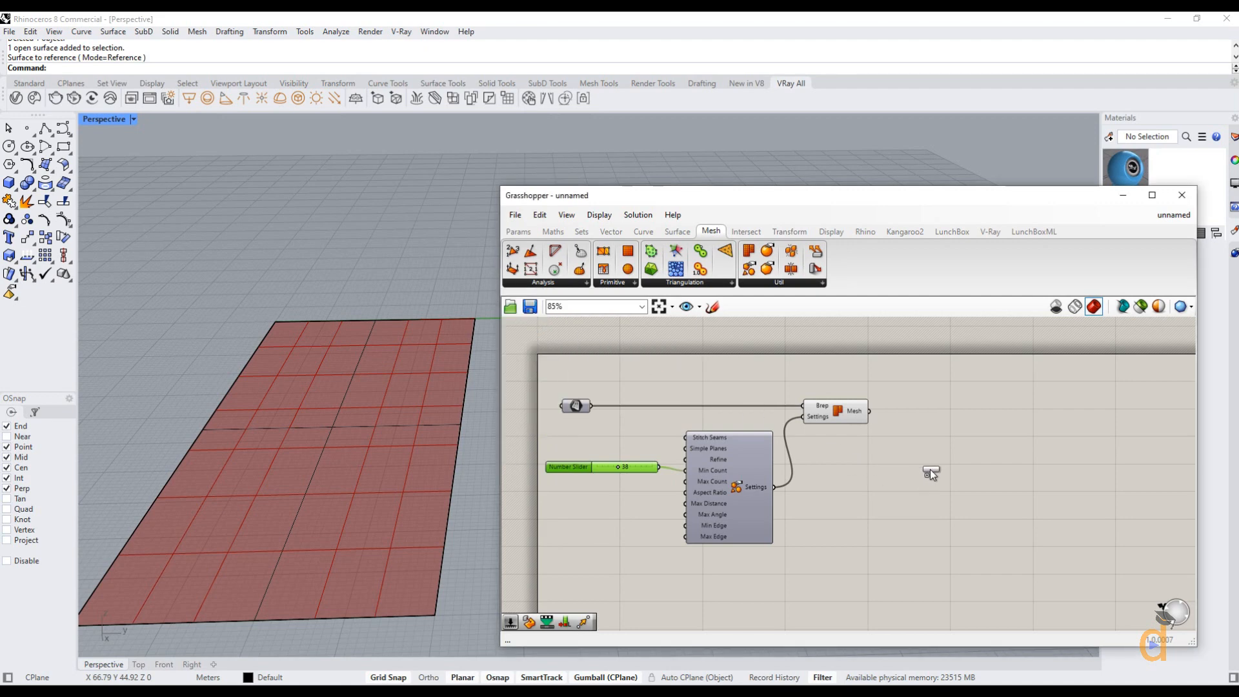
{"action": "left_click", "coordinate": [958, 446]}
{"action": "left_click_drag", "start_coordinate": [963, 463], "coordinate": [961, 479]}
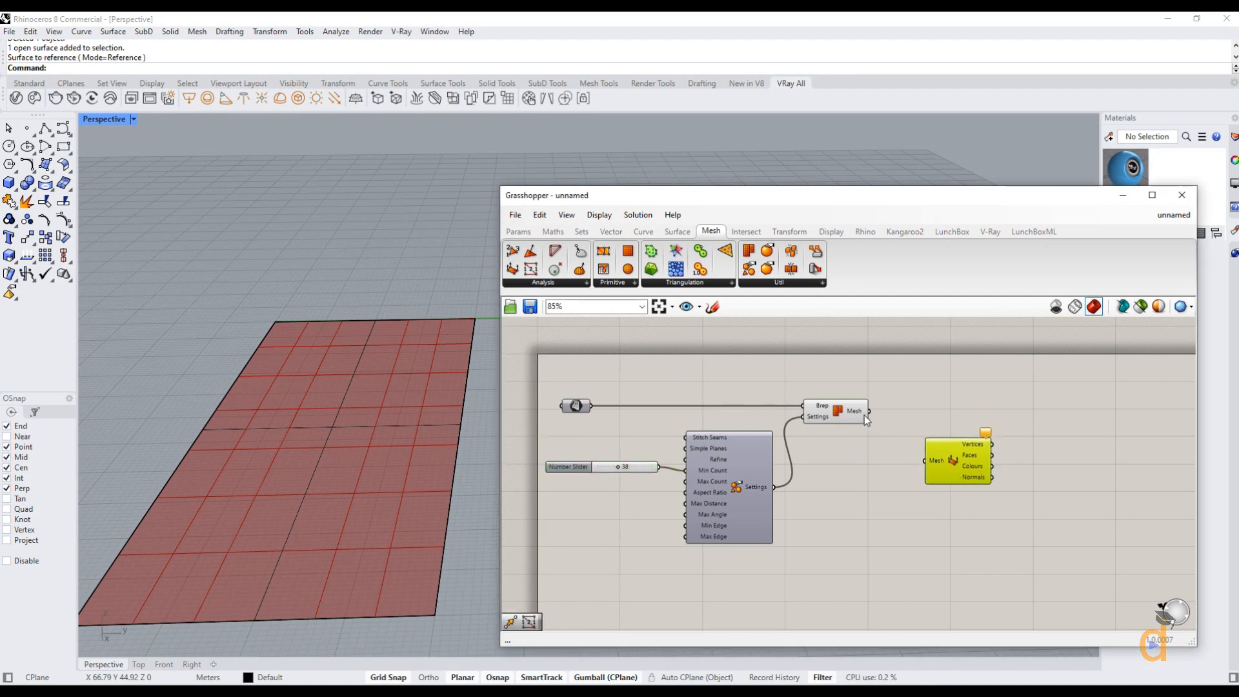
{"action": "left_click_drag", "start_coordinate": [865, 416], "coordinate": [925, 461]}
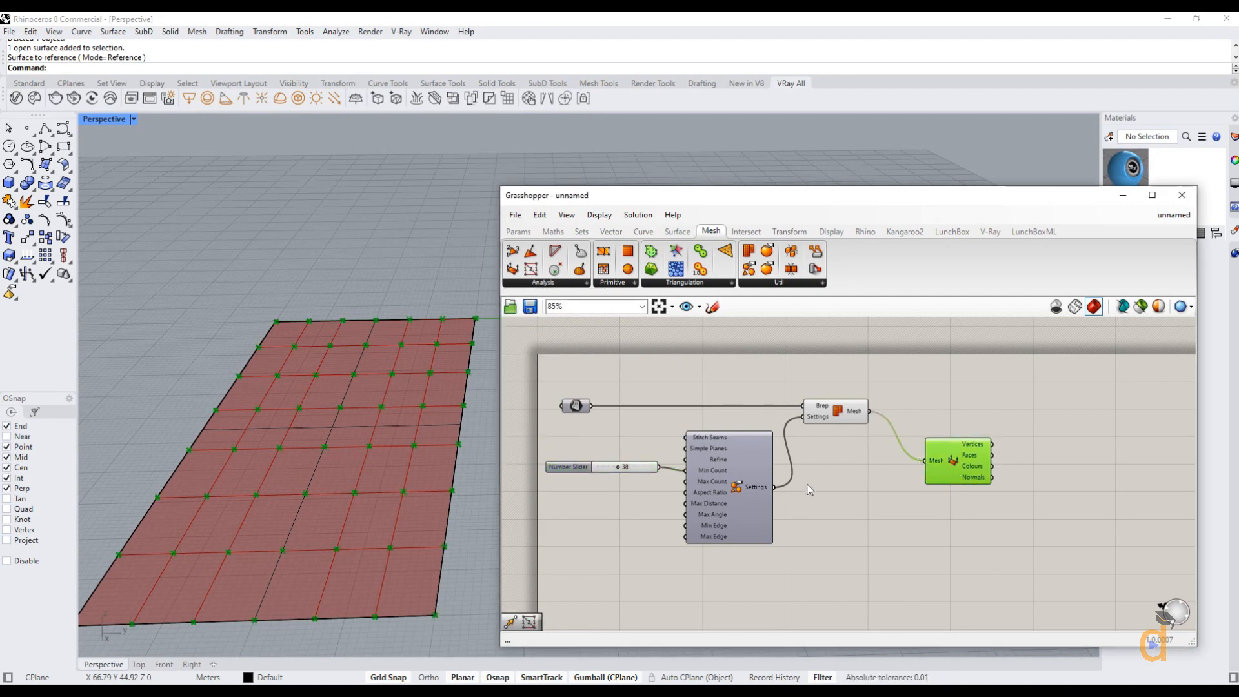
Inspect the mesh vertices on the surface, shift the Grasshopper window slightly aside and reposition the Deconstruct Mesh component.
{"action": "scroll", "coordinate": [392, 466], "scroll_direction": "down", "scroll_amount": 2}
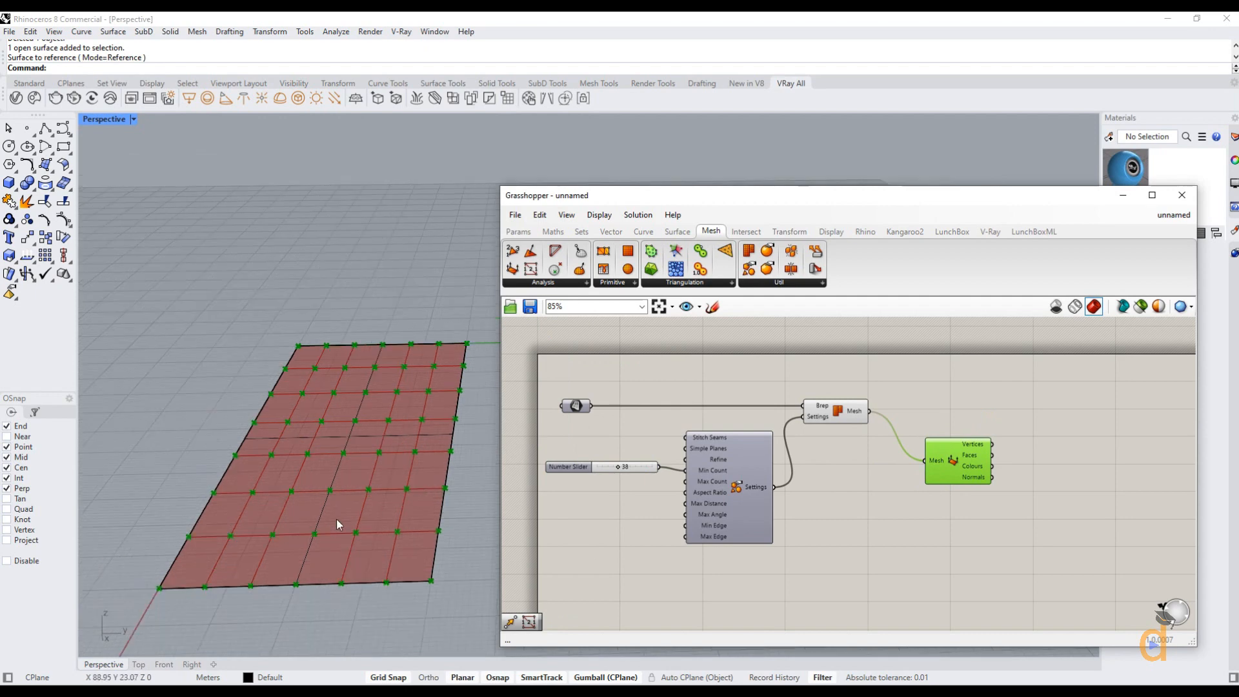
{"action": "scroll", "coordinate": [333, 520], "scroll_direction": "up", "scroll_amount": 3}
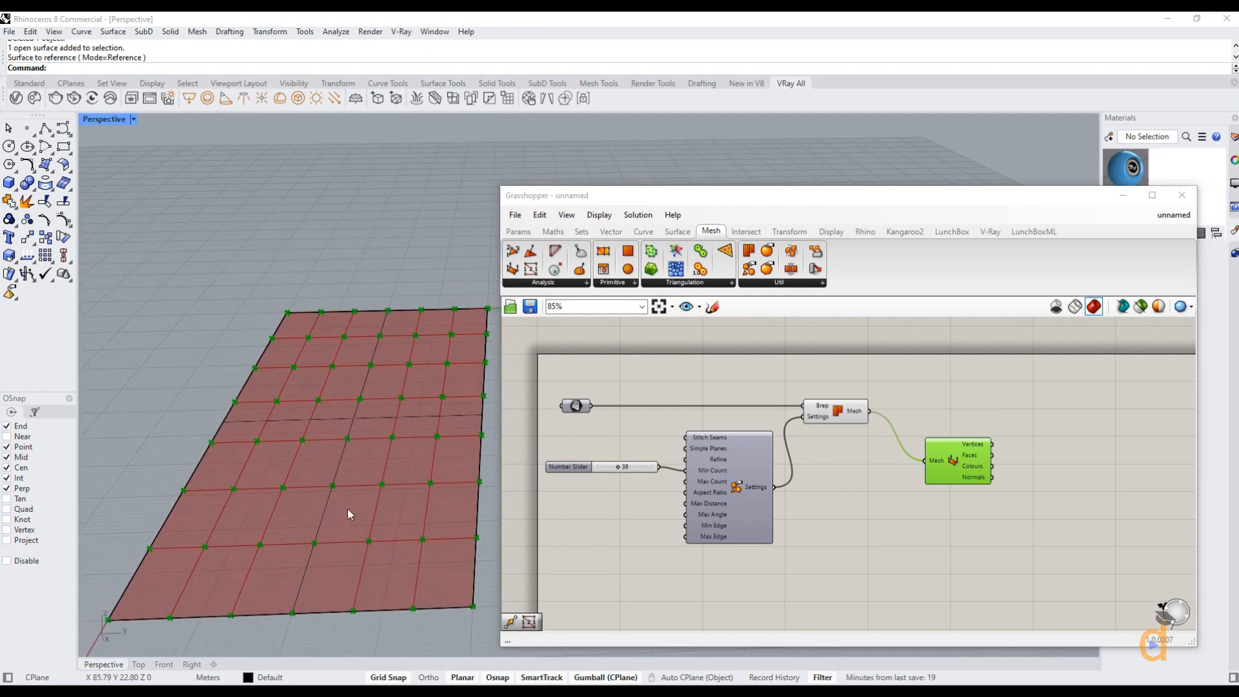
{"action": "left_click_drag", "start_coordinate": [975, 209], "coordinate": [992, 208]}
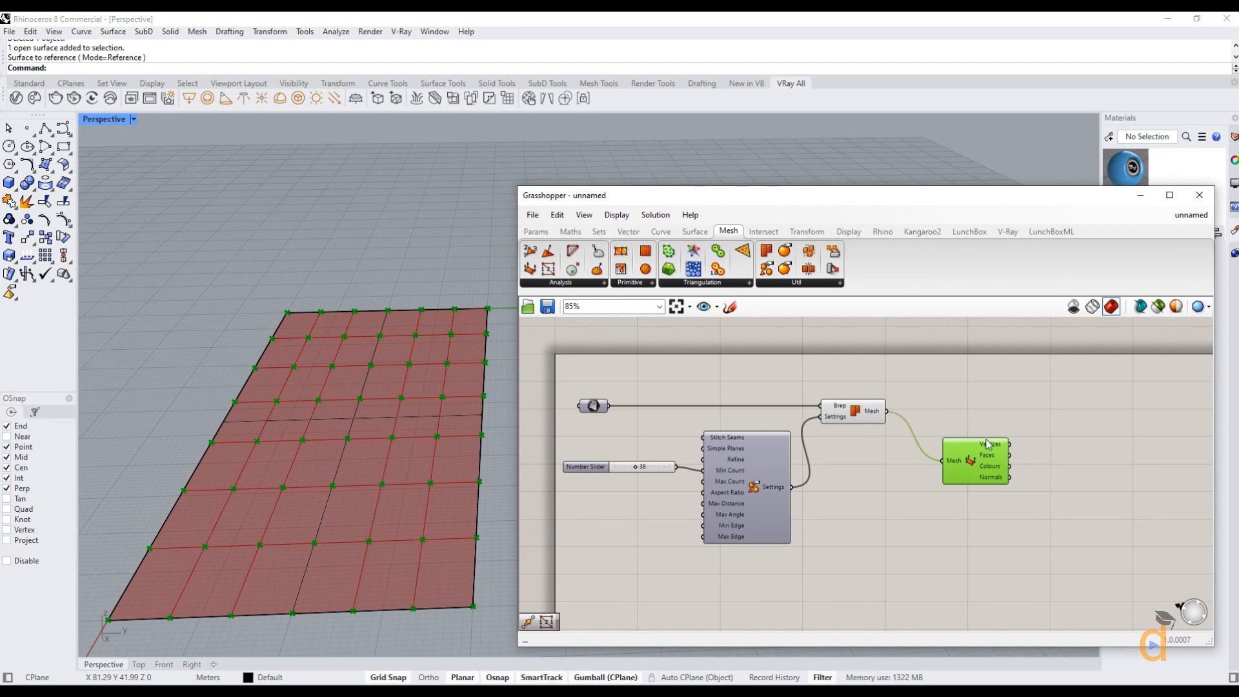
{"action": "scroll", "coordinate": [984, 439], "scroll_direction": "up", "scroll_amount": 2}
{"action": "mouse_move", "coordinate": [982, 435]}
{"action": "left_mouse_down"}
{"action": "mouse_move", "coordinate": [1016, 404]}
{"action": "mouse_move", "coordinate": [967, 470]}
{"action": "mouse_move", "coordinate": [974, 455]}
{"action": "left_mouse_up"}
{"action": "left_click", "coordinate": [1052, 508]}
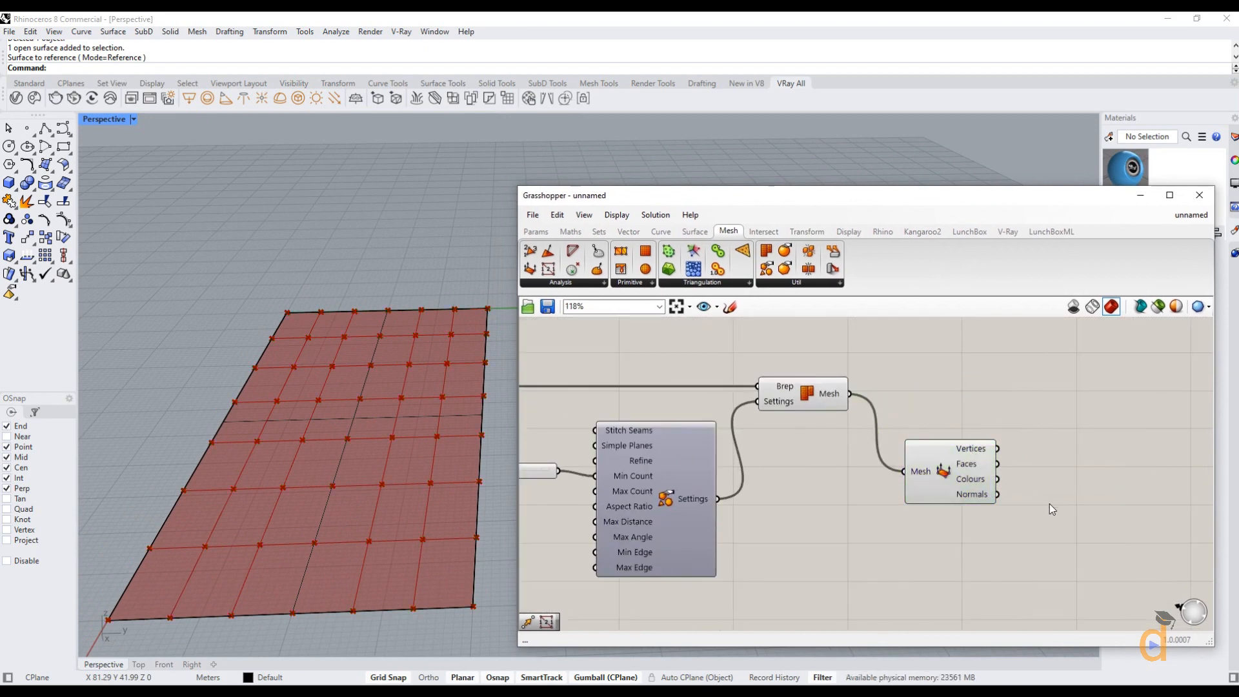
Add a Move component and place it well beyond Deconstruct Mesh, leaving space between the two.
{"action": "left_click", "coordinate": [807, 233]}
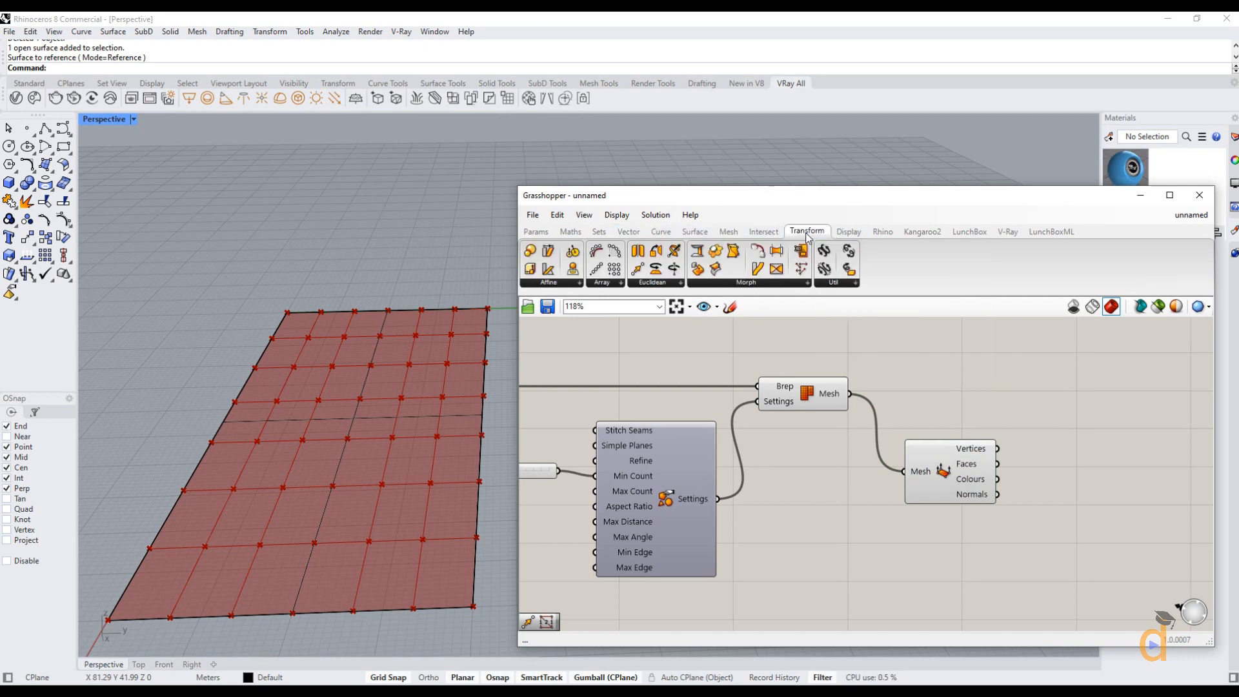
{"action": "left_click", "coordinate": [637, 271]}
{"action": "scroll", "coordinate": [658, 413], "scroll_direction": "down", "scroll_amount": 1}
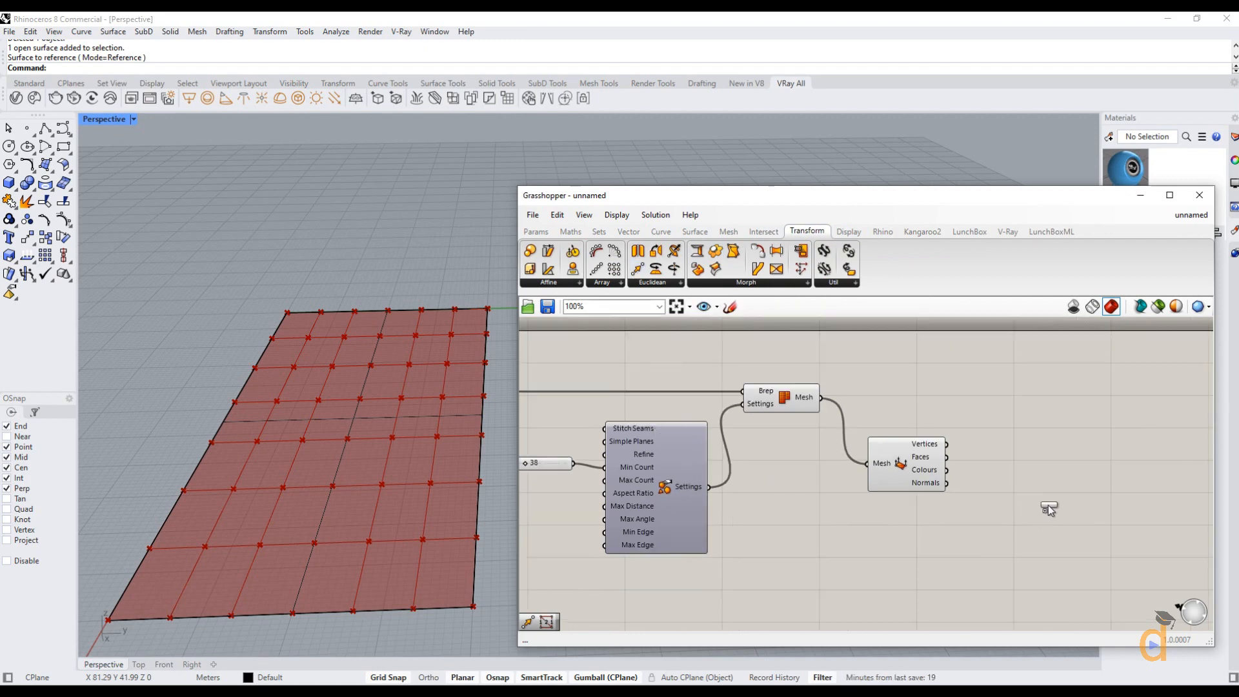
{"action": "left_click", "coordinate": [1036, 461]}
{"action": "scroll", "coordinate": [846, 516], "scroll_direction": "down", "scroll_amount": 2}
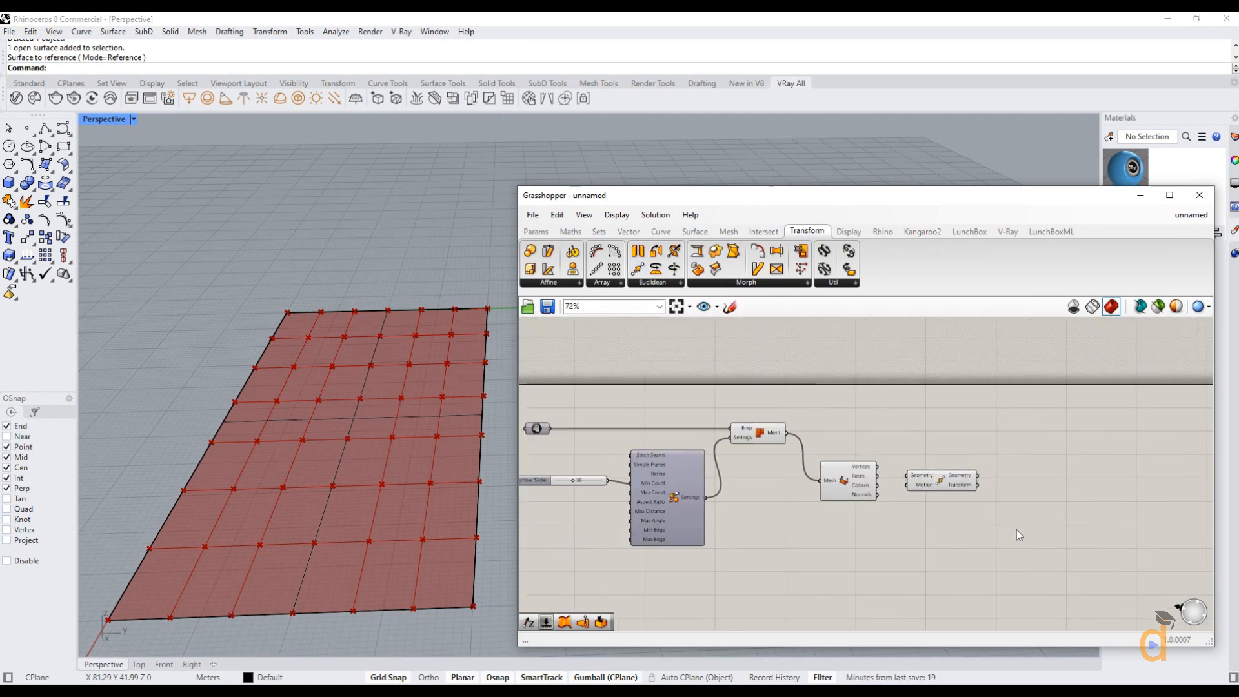
{"action": "scroll", "coordinate": [1017, 529], "scroll_direction": "up", "scroll_amount": 2}
{"action": "left_click_drag", "start_coordinate": [890, 452], "coordinate": [981, 418]}
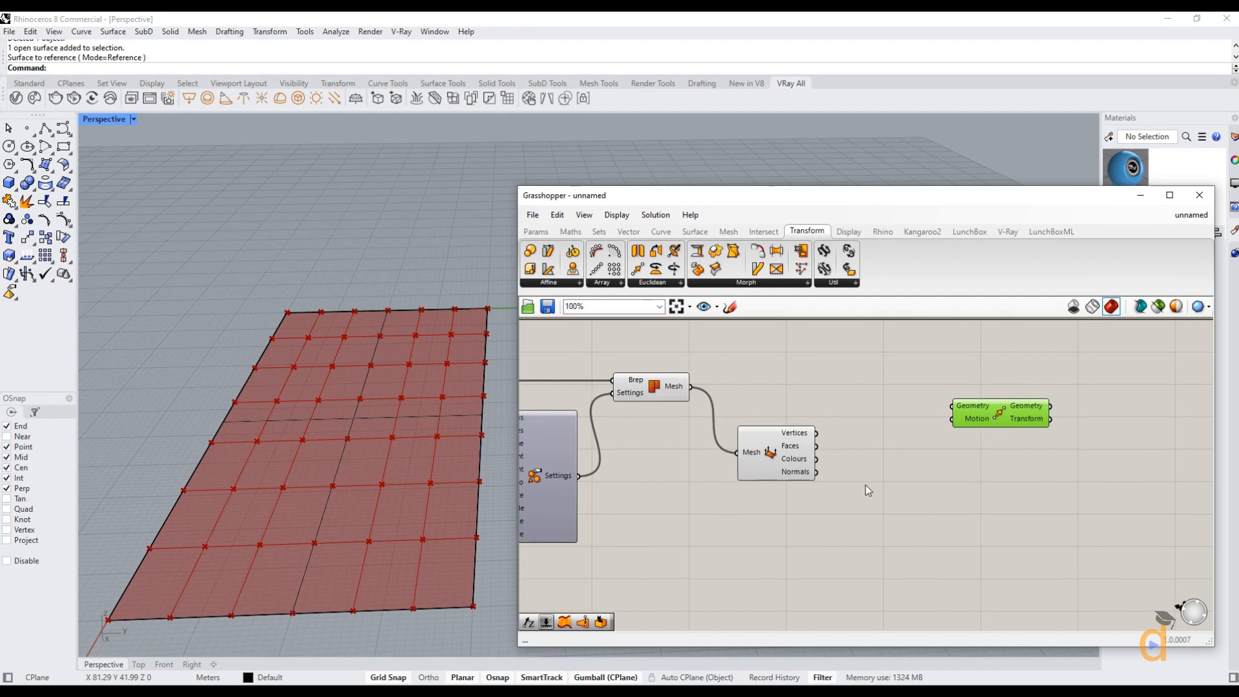
{"action": "scroll", "coordinate": [866, 491], "scroll_direction": "up", "scroll_amount": 1}
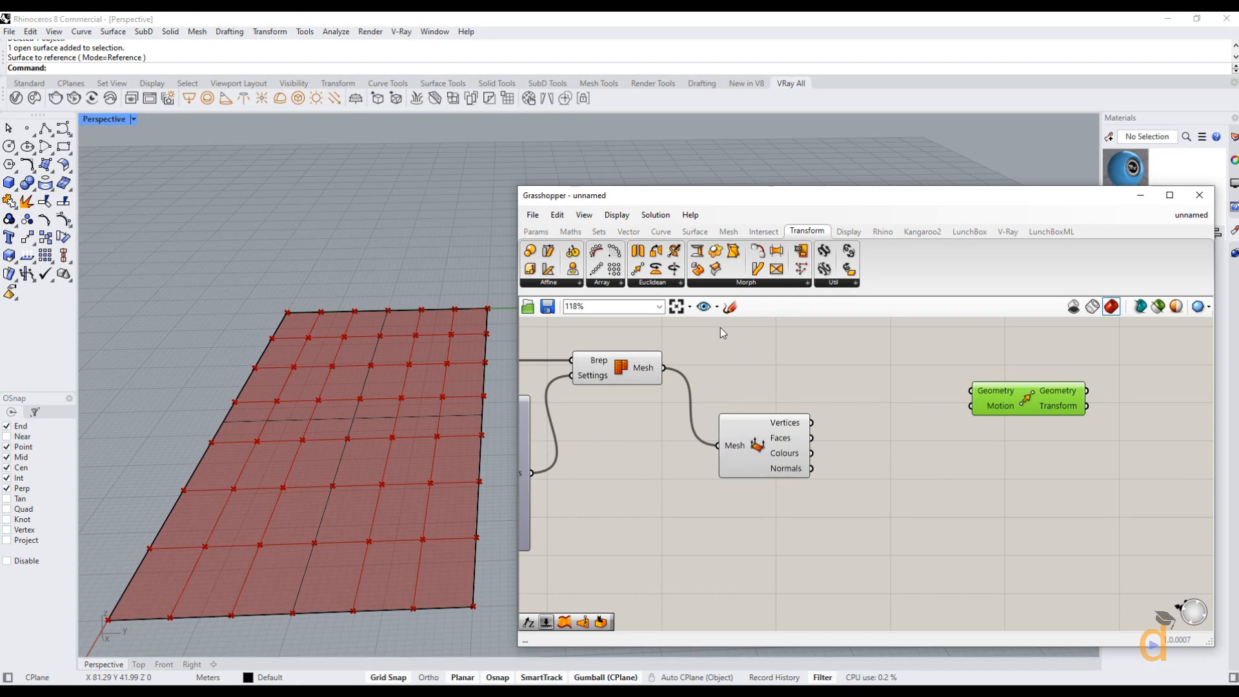
Add a Unit Z vector component, connect its output to the Motion input of Move and space the two components apart.
{"action": "left_click", "coordinate": [628, 231]}
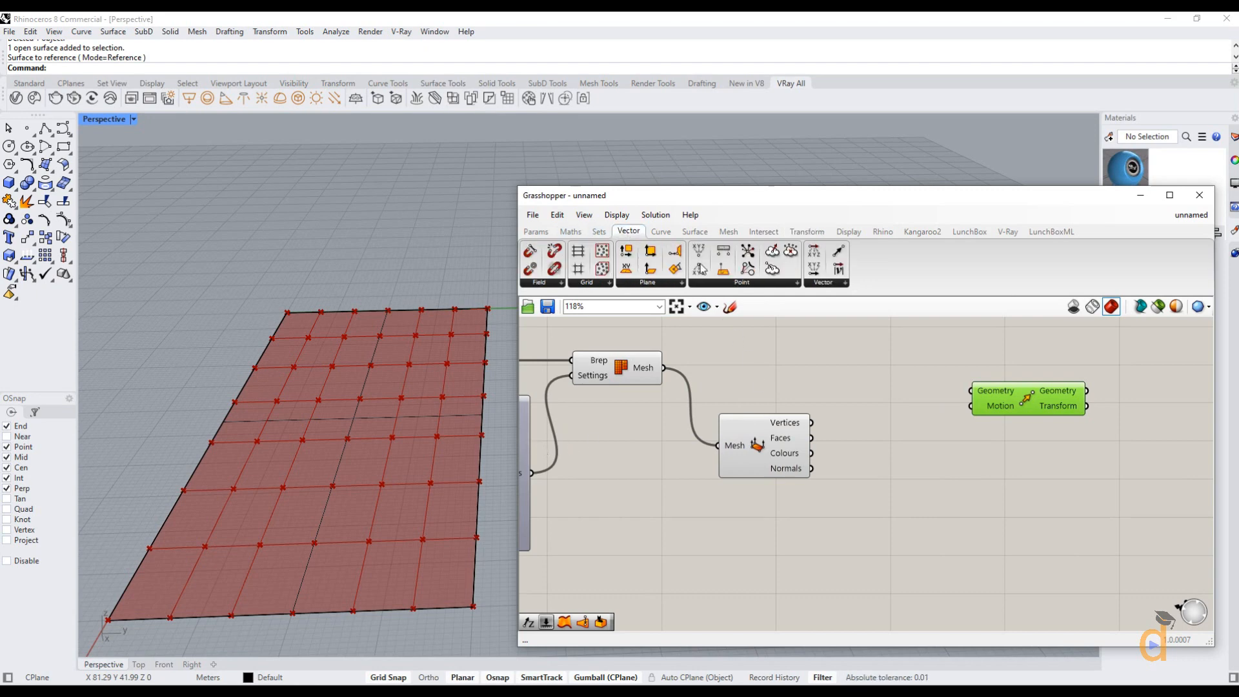
{"action": "left_click", "coordinate": [824, 283]}
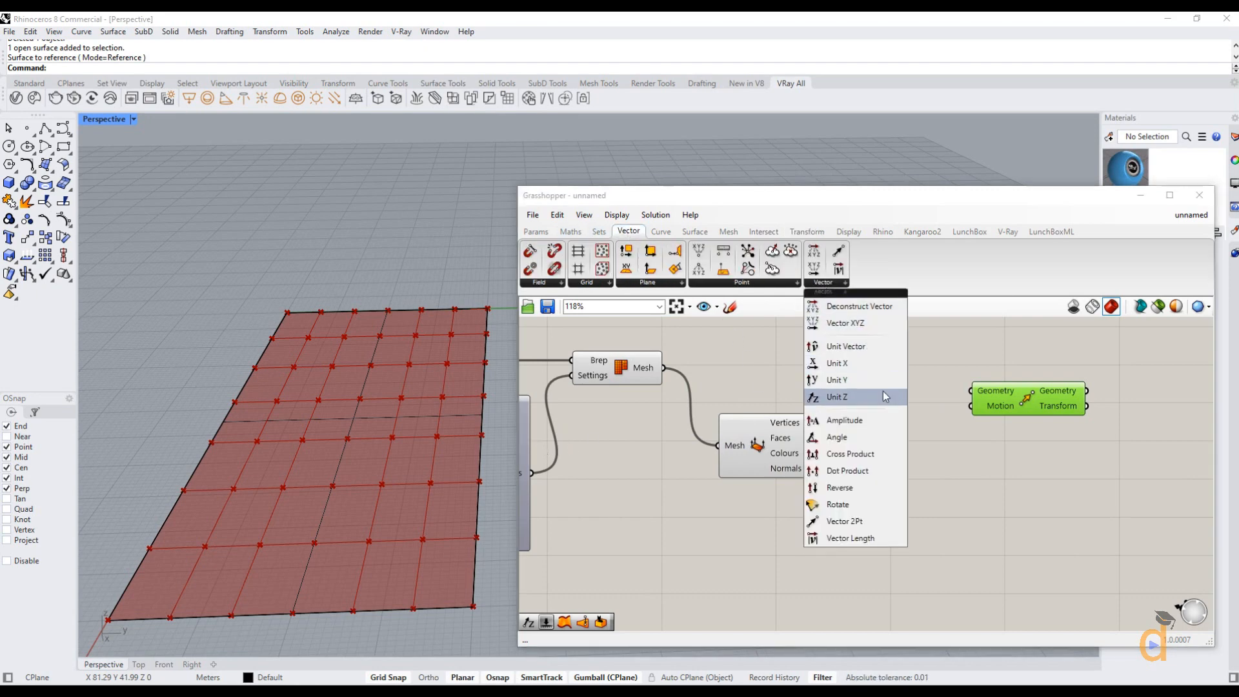
{"action": "left_click", "coordinate": [841, 398]}
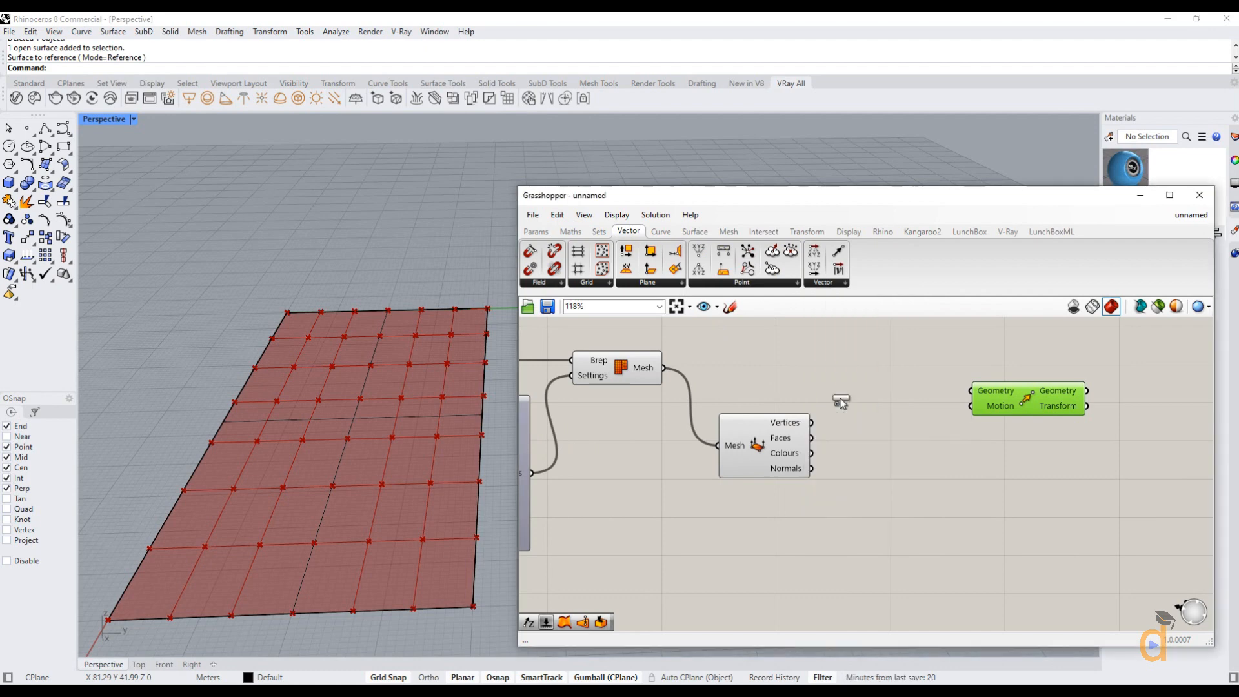
{"action": "left_click", "coordinate": [957, 502]}
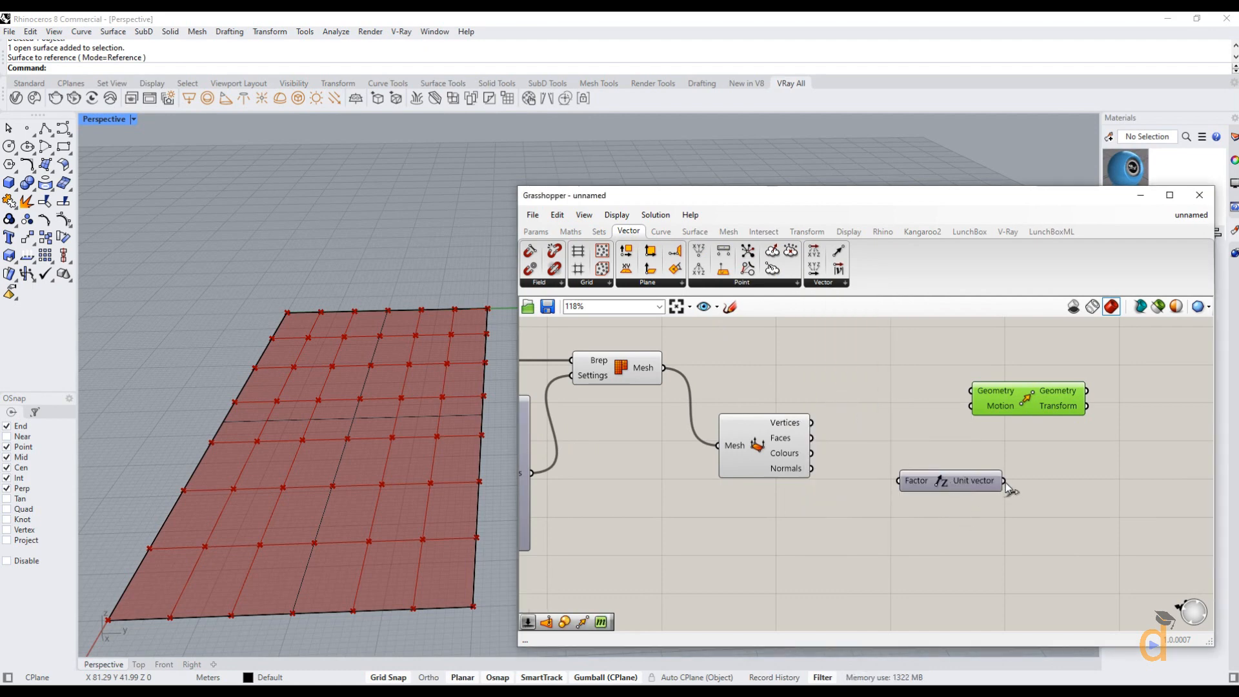
{"action": "left_click_drag", "start_coordinate": [1004, 481], "coordinate": [1122, 405]}
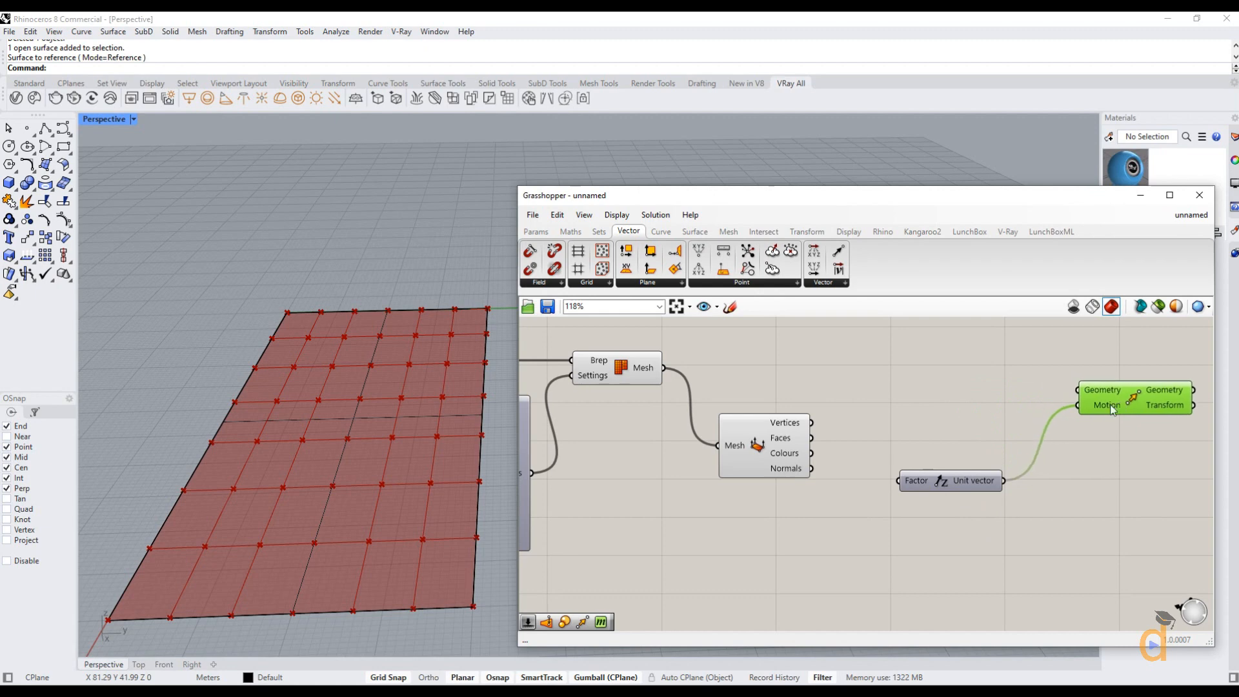
{"action": "left_click_drag", "start_coordinate": [959, 481], "coordinate": [1012, 464]}
{"action": "left_click", "coordinate": [1049, 514]}
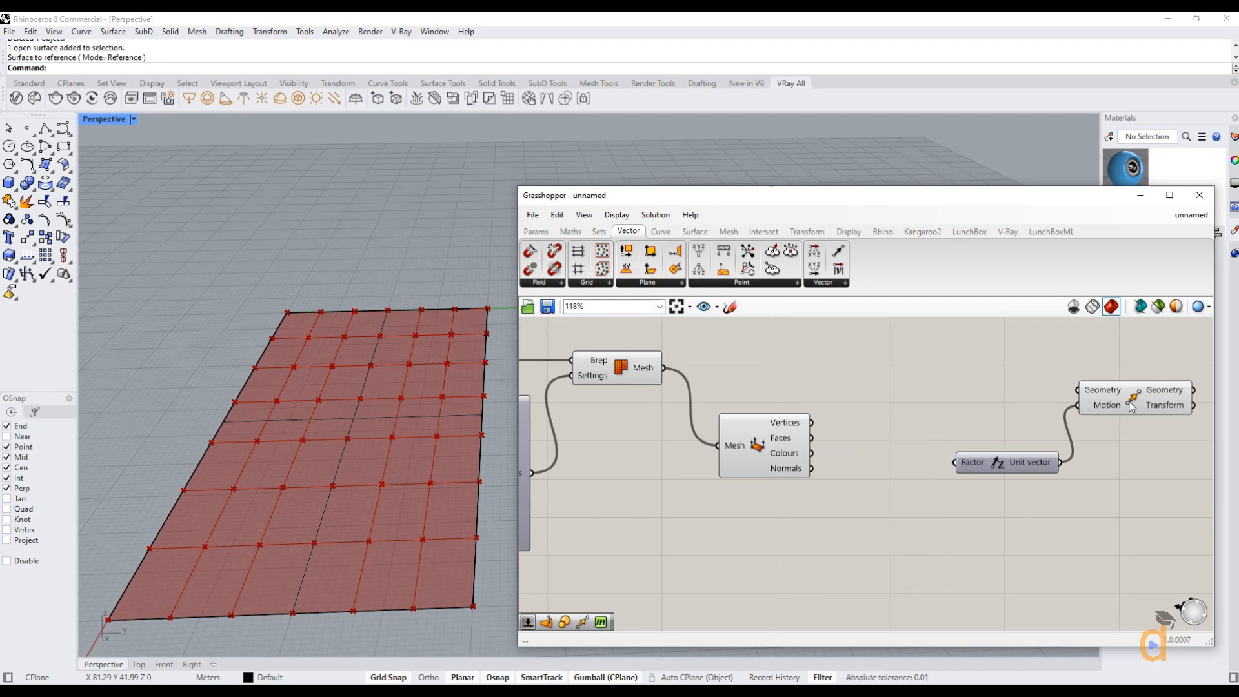
Add a Random component and place it below the Unit Z vector.
{"action": "left_click", "coordinate": [597, 234]}
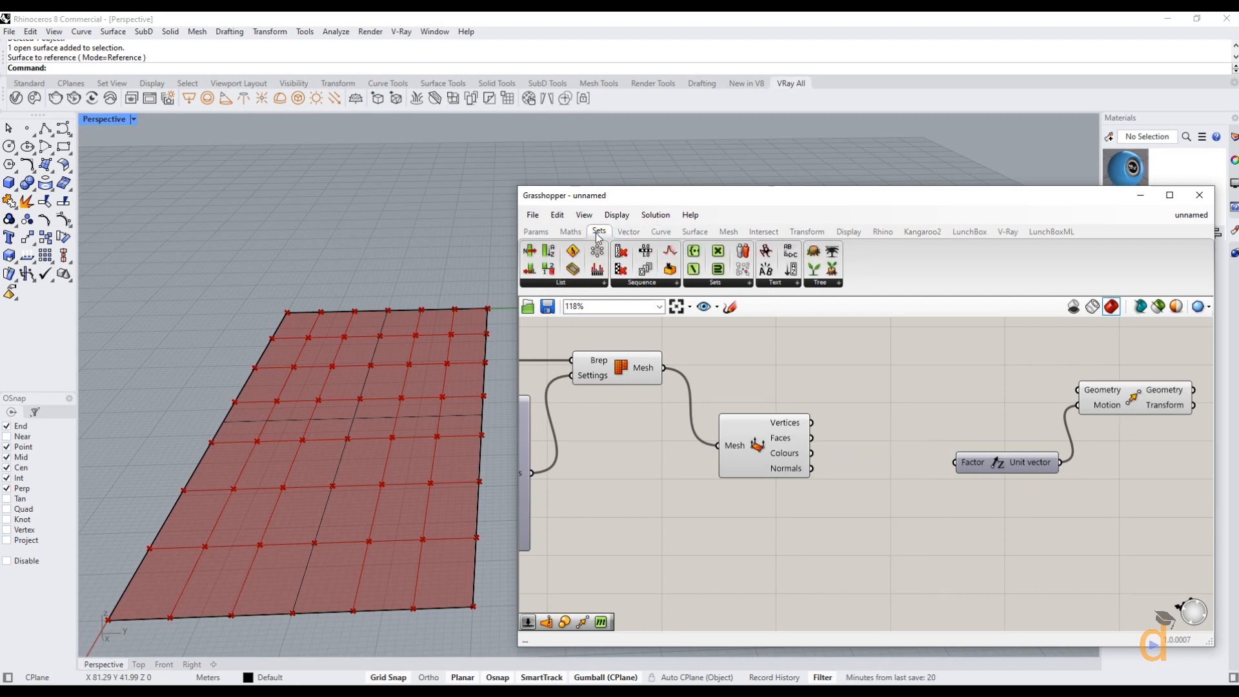
{"action": "left_click", "coordinate": [647, 283]}
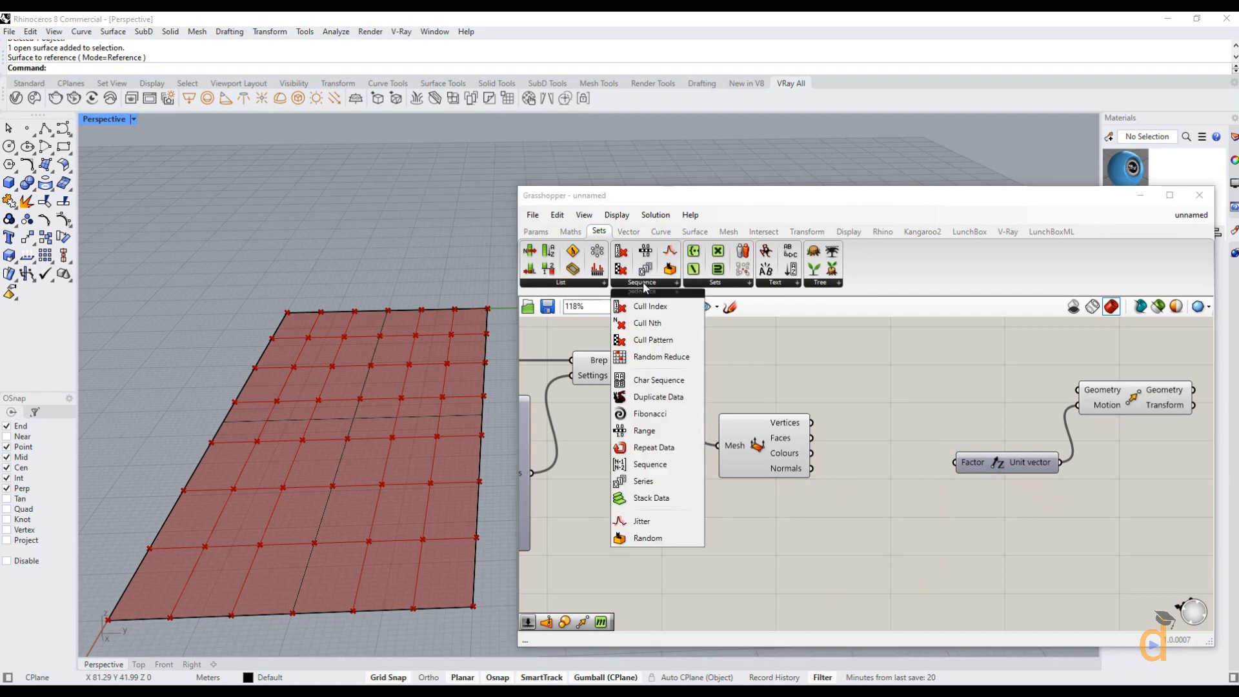
{"action": "left_click", "coordinate": [639, 539]}
{"action": "left_click", "coordinate": [929, 554]}
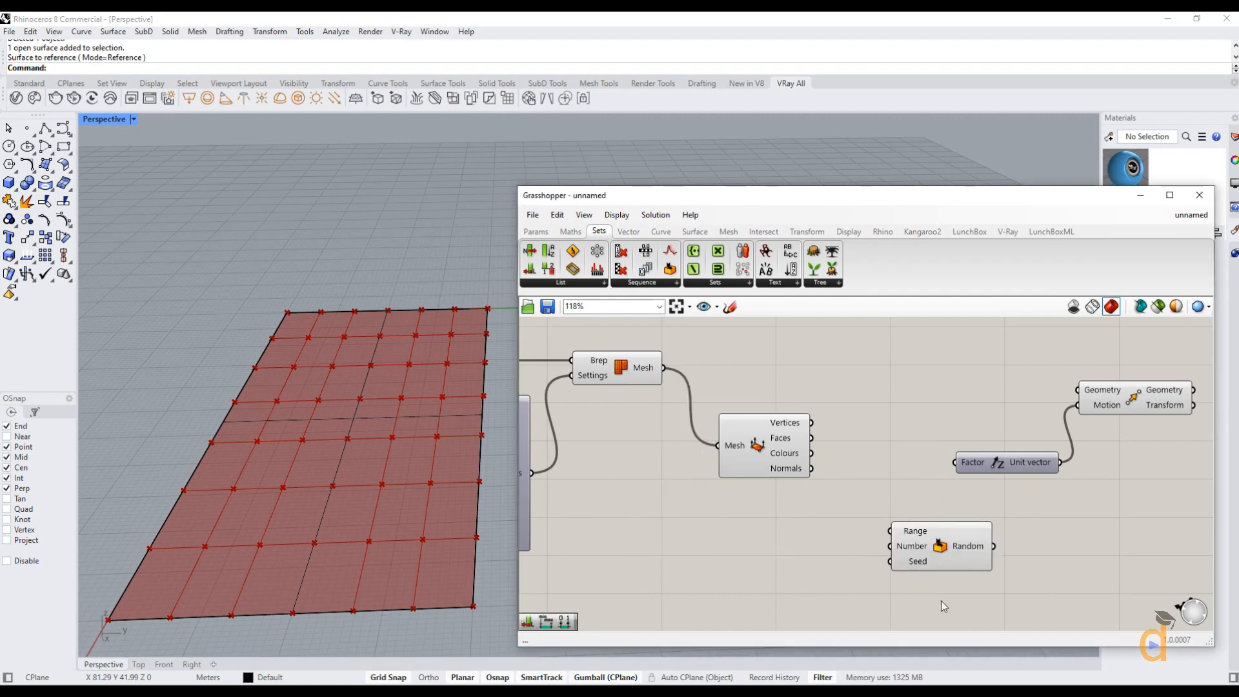
{"action": "left_click_drag", "start_coordinate": [951, 562], "coordinate": [950, 586]}
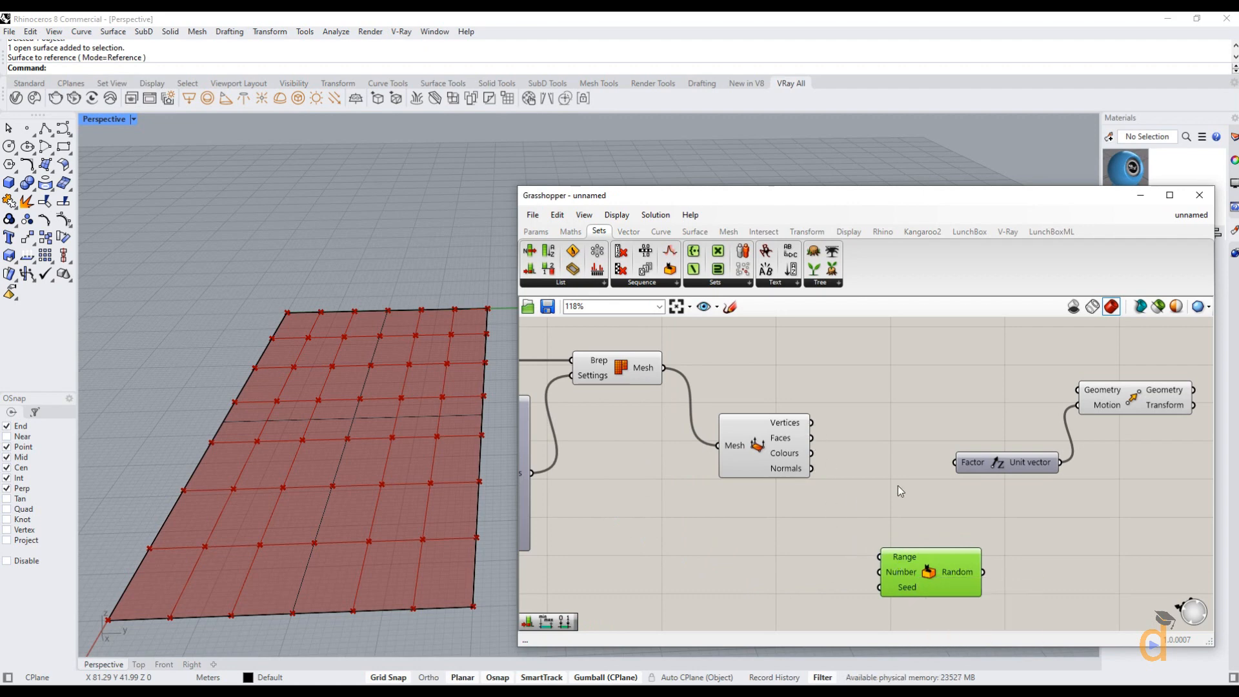
Add a Construct Domain component and connect its Domain output to the Range input of Random.
{"action": "scroll", "coordinate": [885, 429], "scroll_direction": "down", "scroll_amount": 2}
{"action": "scroll", "coordinate": [768, 515], "scroll_direction": "up", "scroll_amount": 2}
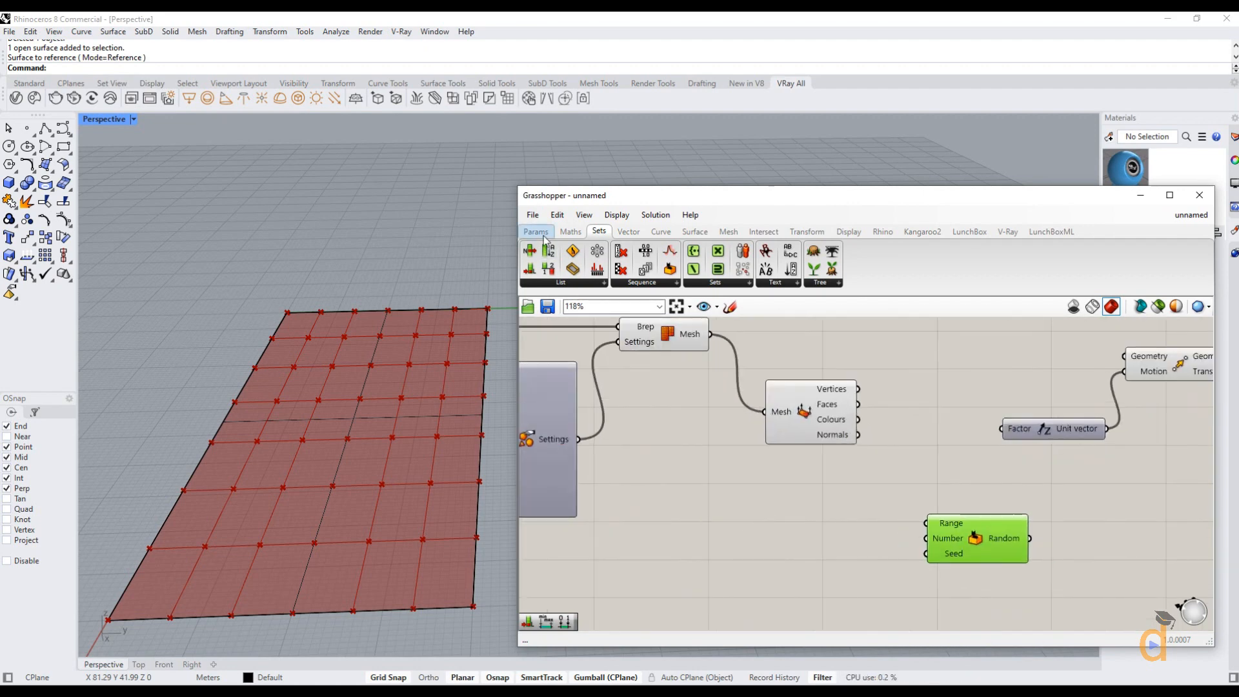
{"action": "left_click", "coordinate": [570, 231]}
{"action": "left_click", "coordinate": [539, 283]}
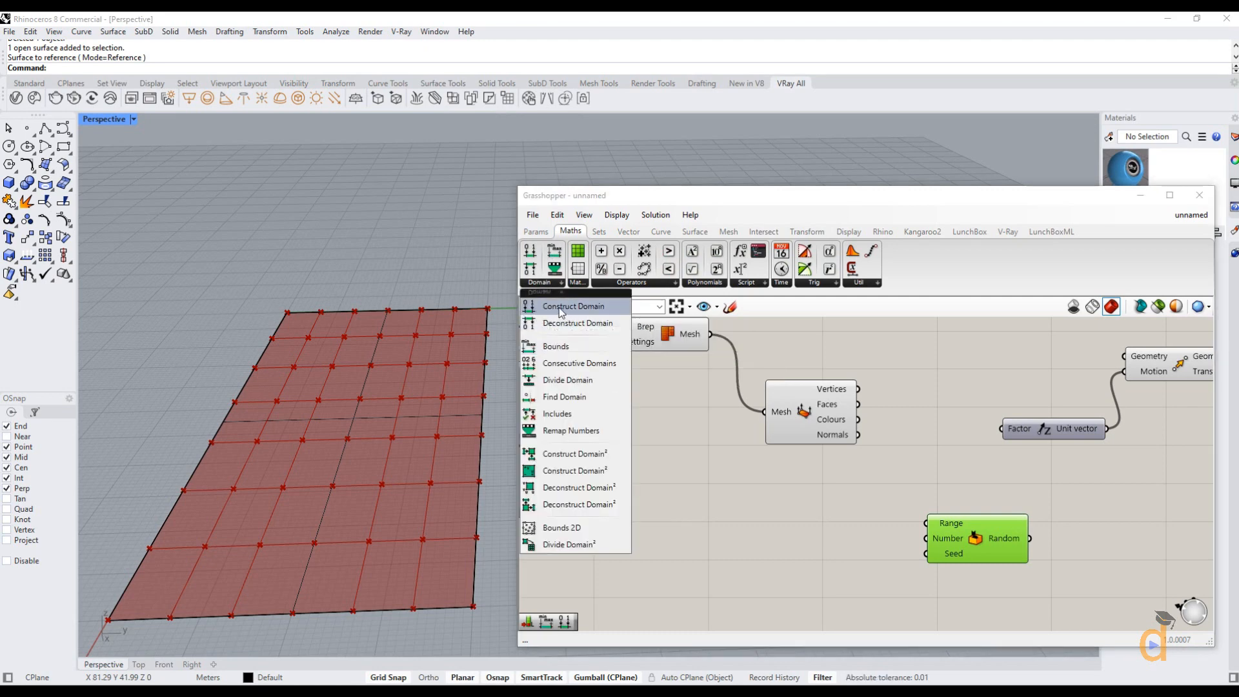
{"action": "left_click_drag", "start_coordinate": [568, 313], "coordinate": [928, 523]}
{"action": "mouse_move", "coordinate": [822, 531]}
{"action": "left_mouse_down"}
{"action": "mouse_move", "coordinate": [836, 534]}
{"action": "mouse_move", "coordinate": [807, 529]}
{"action": "left_mouse_up"}
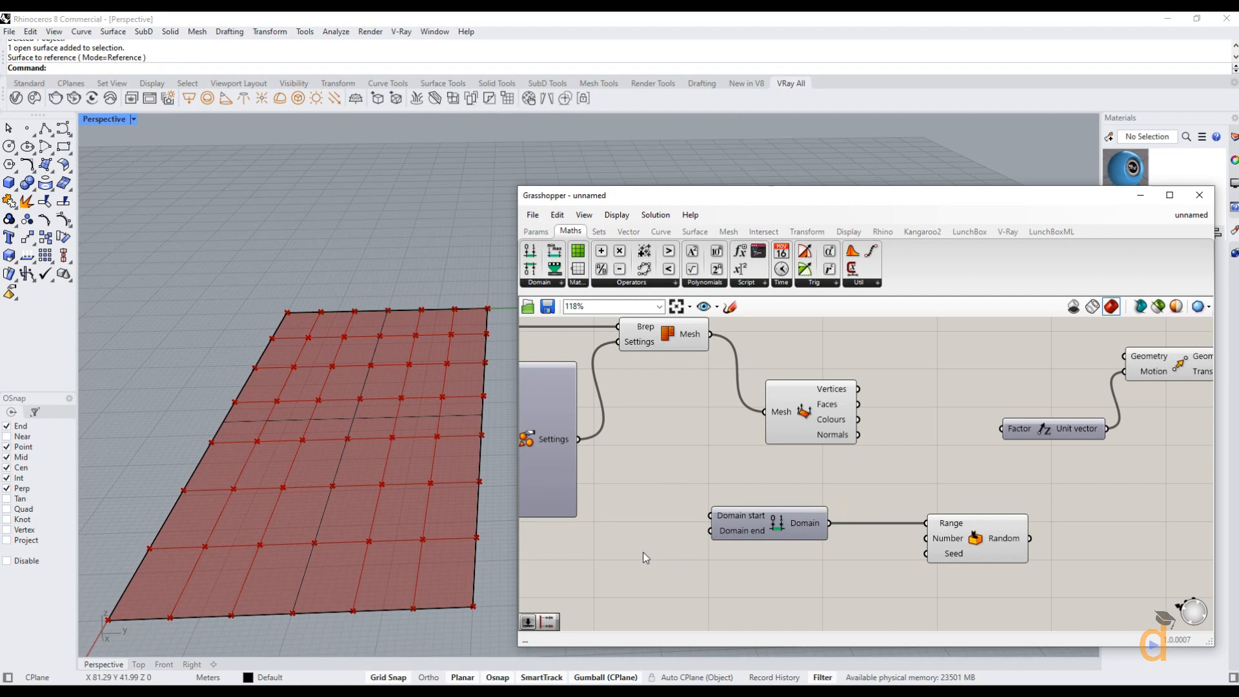
Create a number slider with the value 12 and place it in front of the Construct Domain inputs.
{"action": "double_click", "coordinate": [630, 566]}
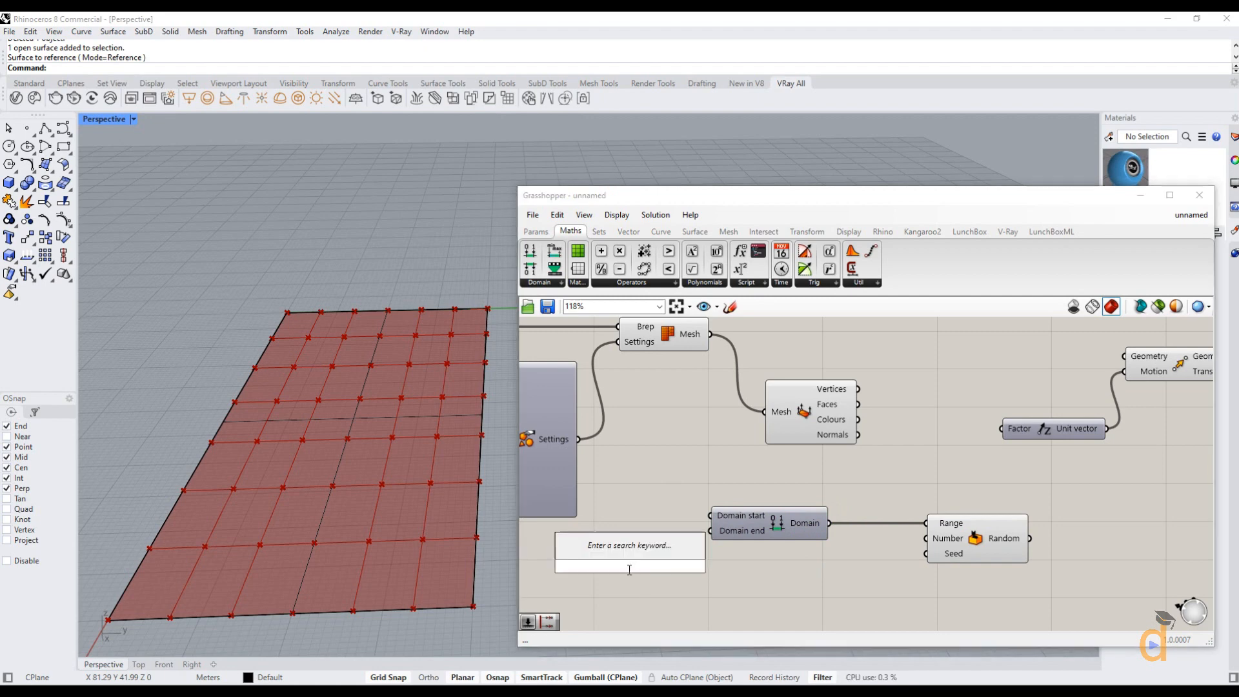
{"action": "type", "text": "12"}
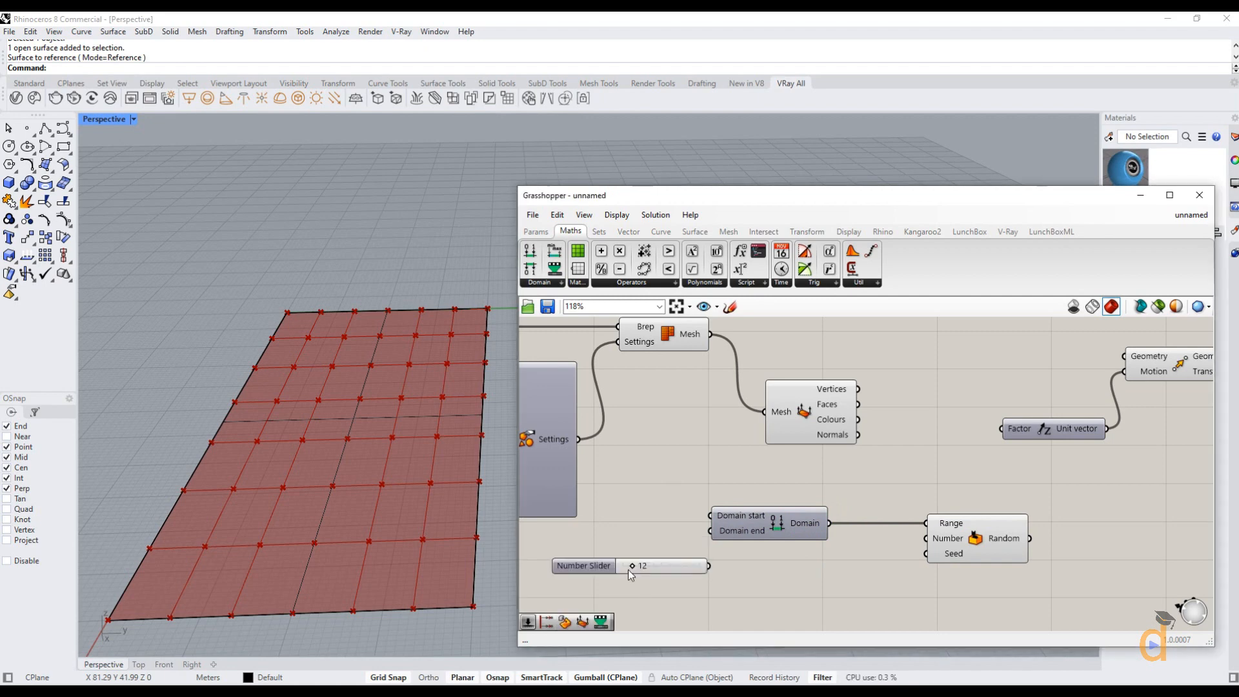
{"action": "key", "text": "Return"}
{"action": "left_click_drag", "start_coordinate": [656, 567], "coordinate": [619, 541]}
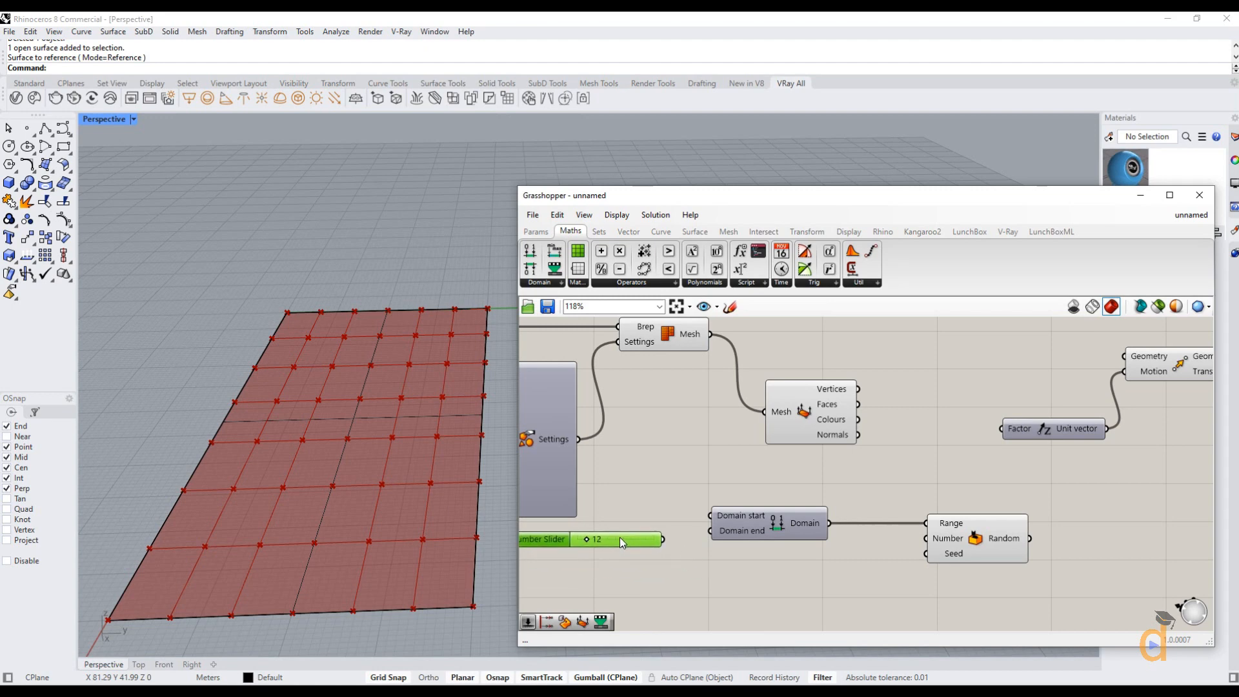
{"action": "left_click", "coordinate": [655, 578]}
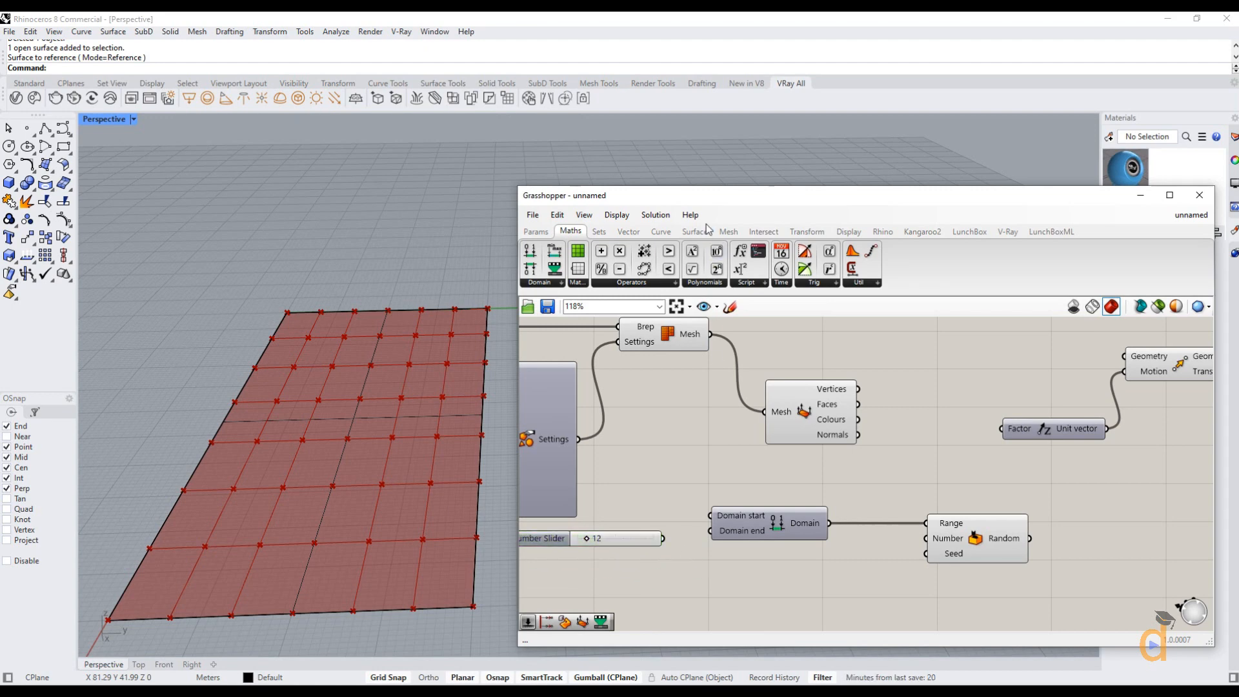
{"action": "left_click", "coordinate": [537, 231]}
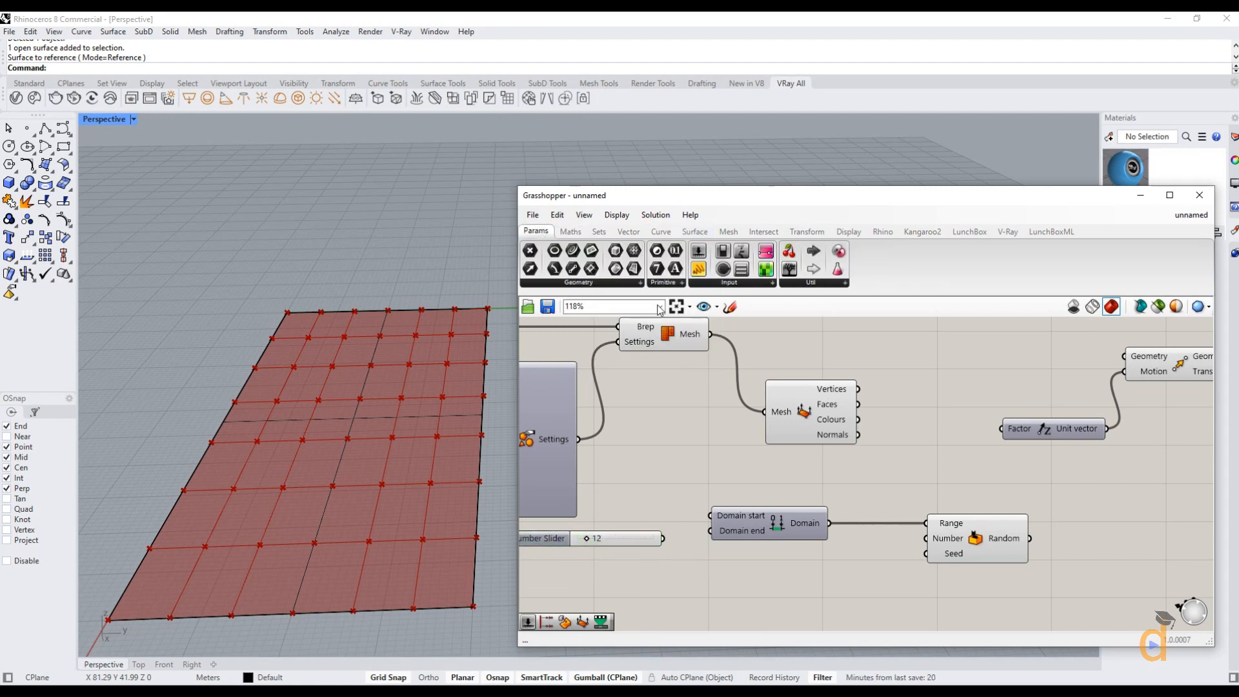
{"action": "left_click", "coordinate": [731, 284]}
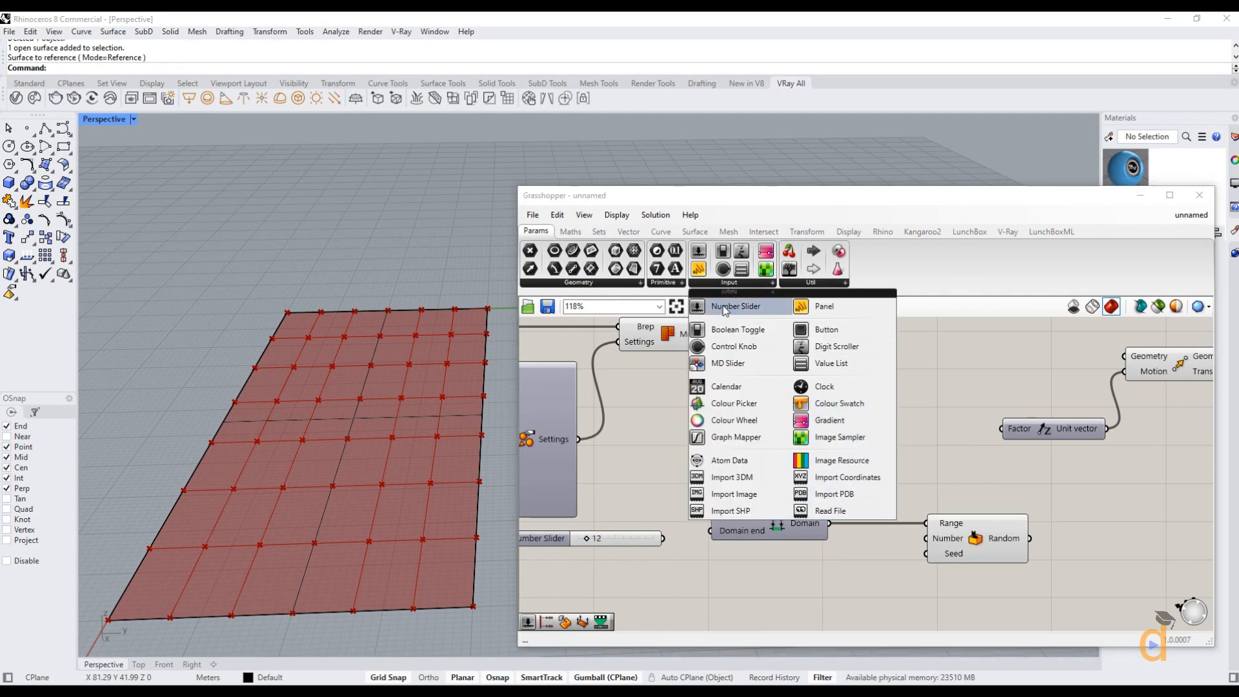
{"action": "left_click_drag", "start_coordinate": [722, 306], "coordinate": [653, 585]}
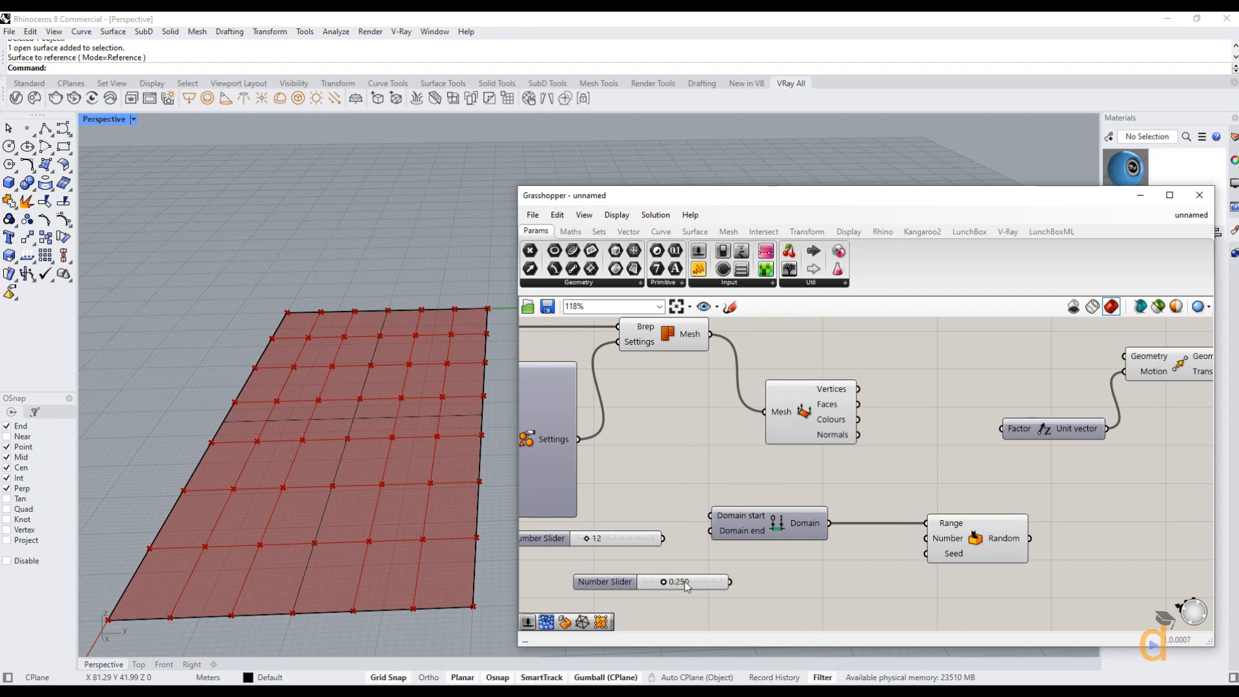
{"action": "left_click", "coordinate": [685, 582]}
{"action": "left_click", "coordinate": [613, 538]}
{"action": "left_click", "coordinate": [666, 577]}
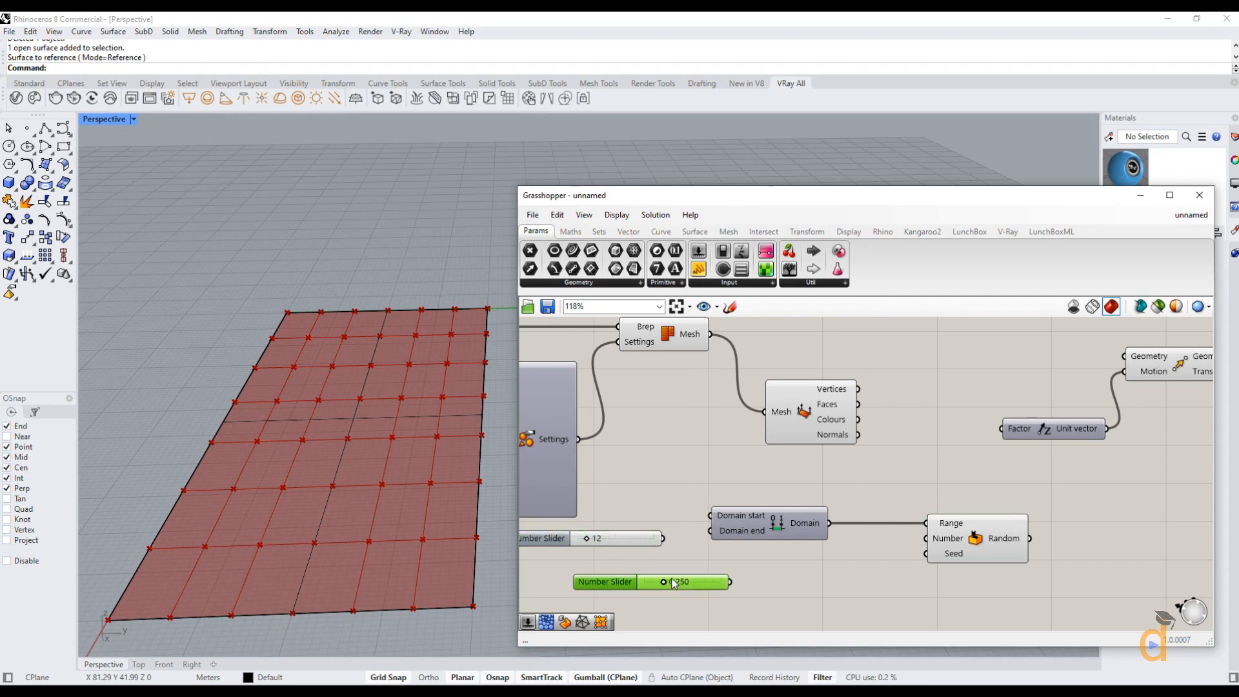
{"action": "key", "text": "Delete"}
{"action": "left_click", "coordinate": [633, 541]}
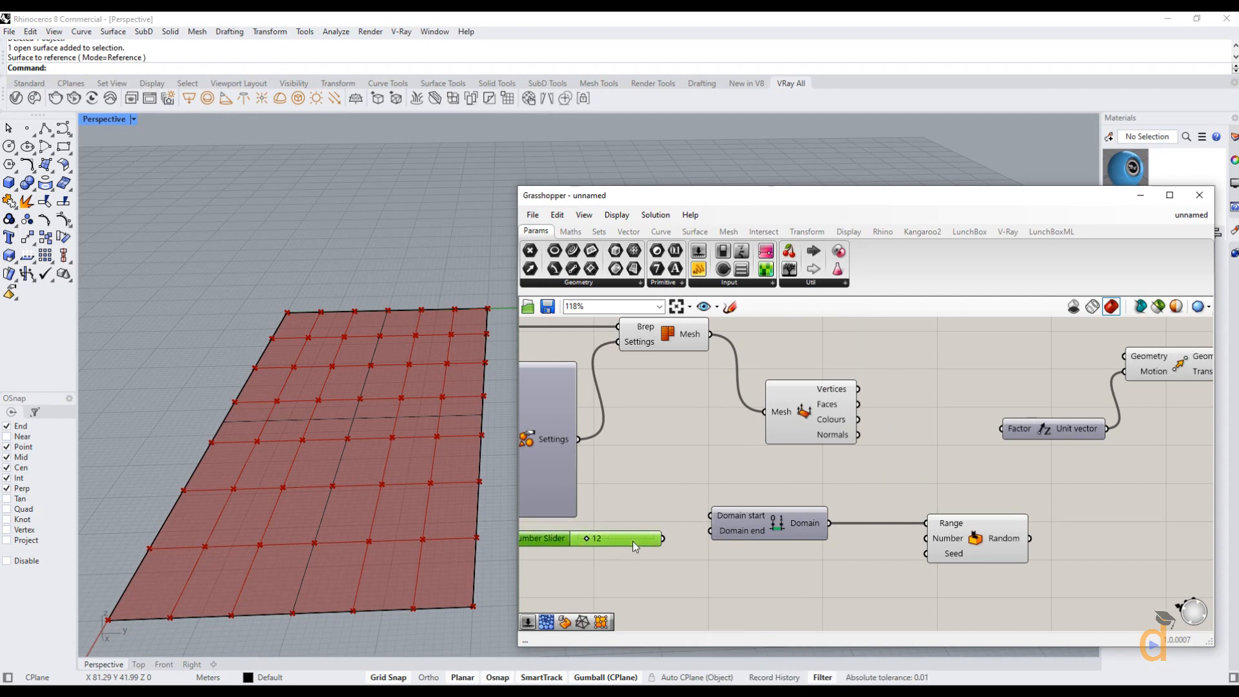
Duplicate the slider set to 12 and connect the two sliders to the Domain start and Domain end inputs of Construct Domain.
{"action": "left_click", "coordinate": [621, 588]}
{"action": "left_click_drag", "start_coordinate": [609, 539], "coordinate": [611, 575], "text": "alt"}
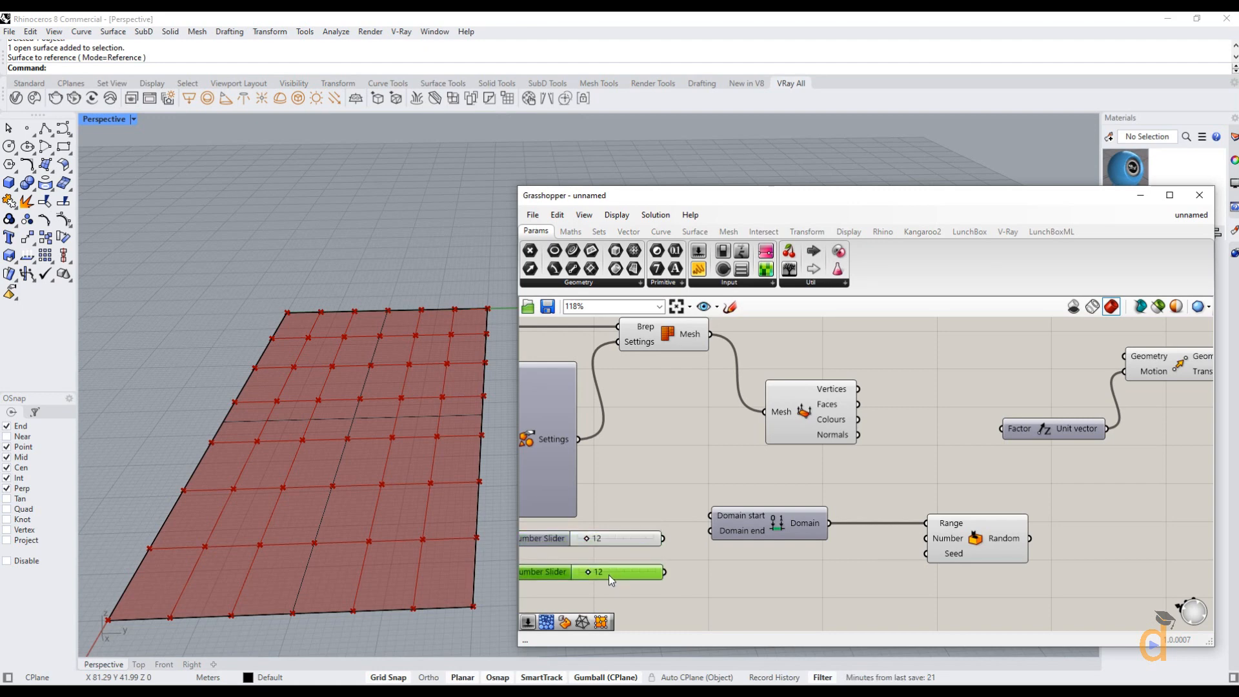
{"action": "left_click_drag", "start_coordinate": [664, 538], "coordinate": [709, 516]}
{"action": "left_click_drag", "start_coordinate": [665, 573], "coordinate": [691, 536]}
{"action": "scroll", "coordinate": [702, 570], "scroll_direction": "up", "scroll_amount": 1}
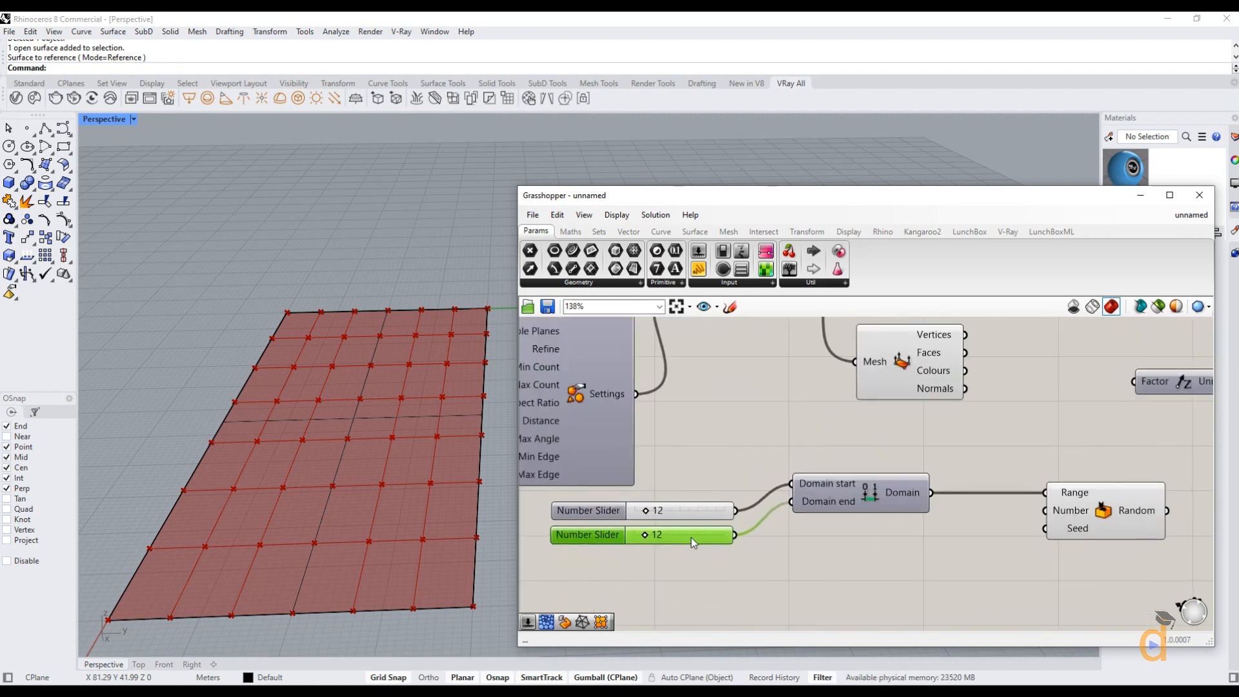
{"action": "left_click", "coordinate": [735, 565]}
Add a List Length component between the deconstructed mesh and the Random component.
{"action": "scroll", "coordinate": [737, 563], "scroll_direction": "down", "scroll_amount": 2}
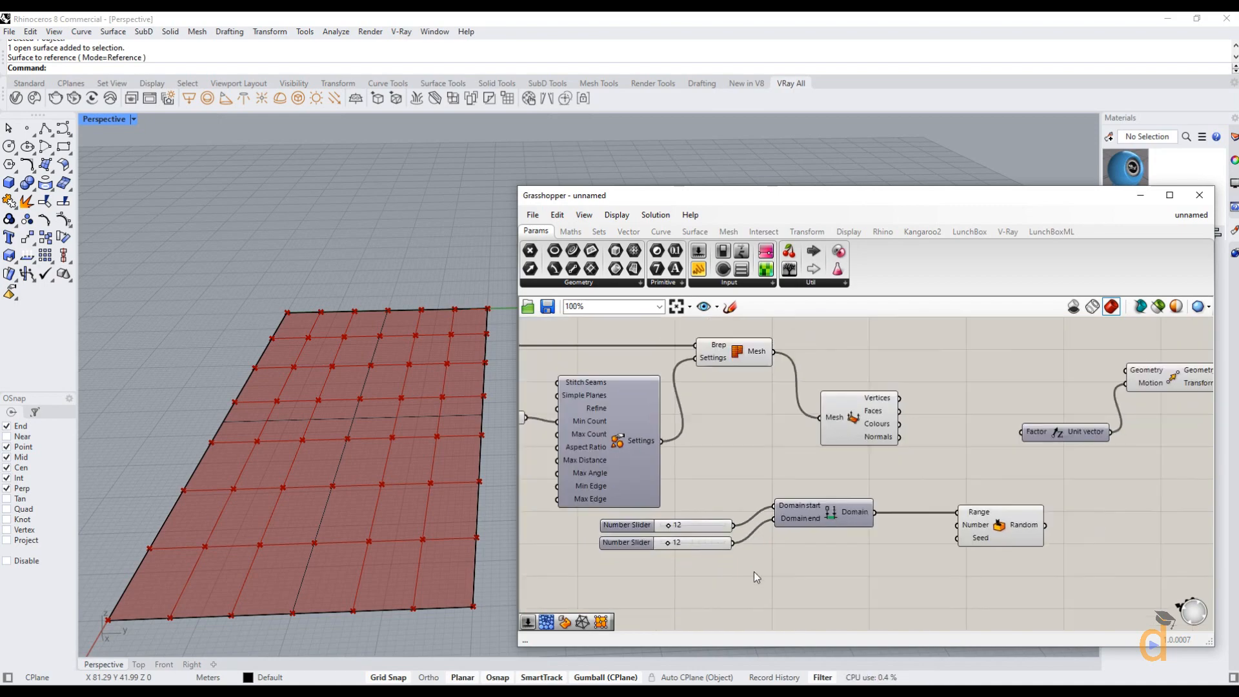
{"action": "scroll", "coordinate": [1052, 564], "scroll_direction": "up", "scroll_amount": 2}
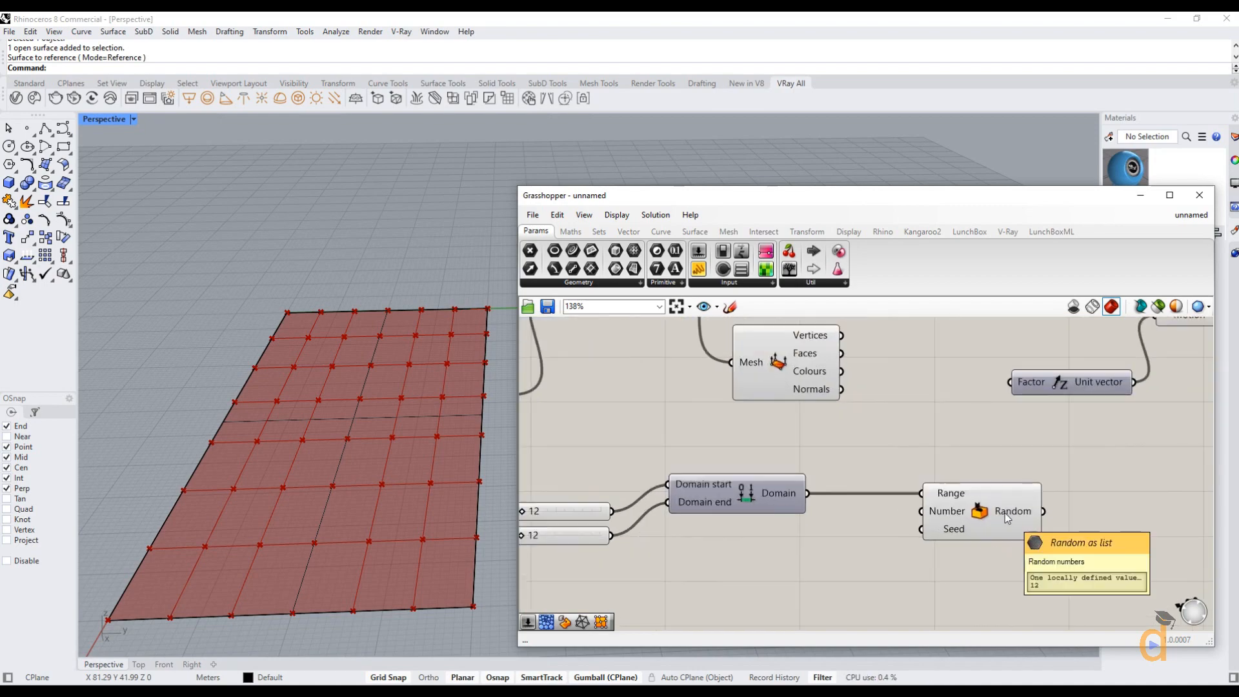
{"action": "scroll", "coordinate": [1035, 563], "scroll_direction": "down", "scroll_amount": 2}
{"action": "scroll", "coordinate": [897, 481], "scroll_direction": "up", "scroll_amount": 2}
{"action": "mouse_move", "coordinate": [843, 371]}
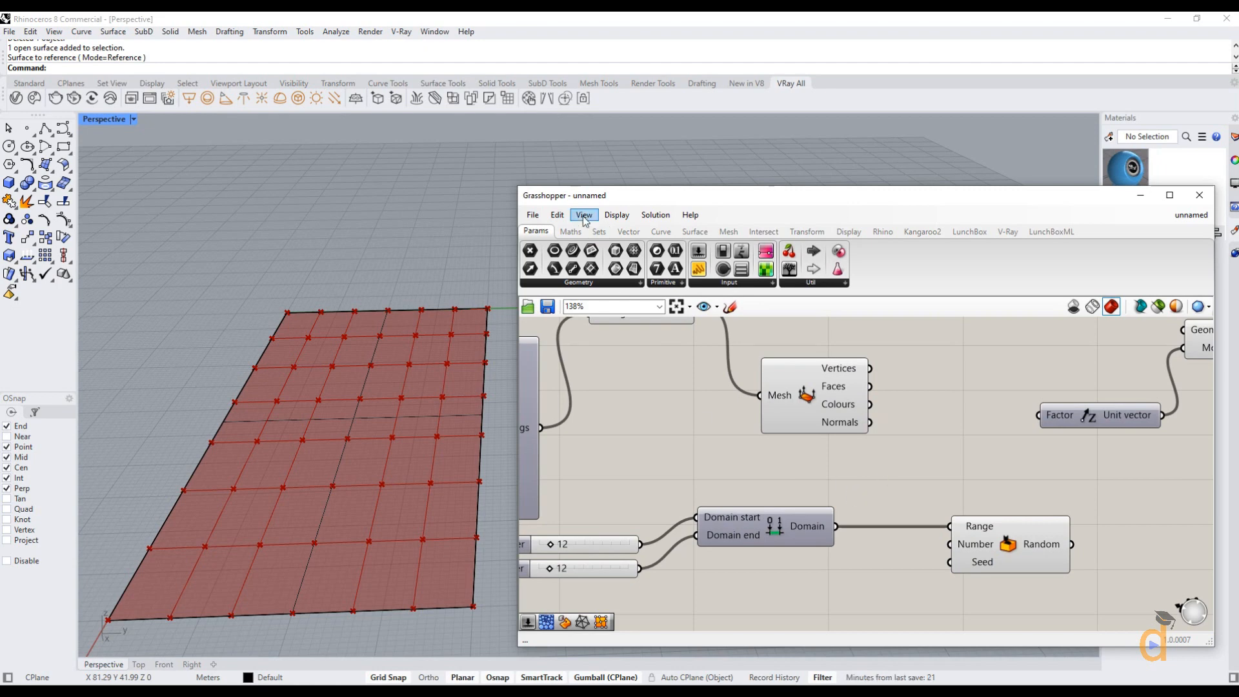
{"action": "left_click", "coordinate": [599, 232]}
{"action": "left_click", "coordinate": [562, 283]}
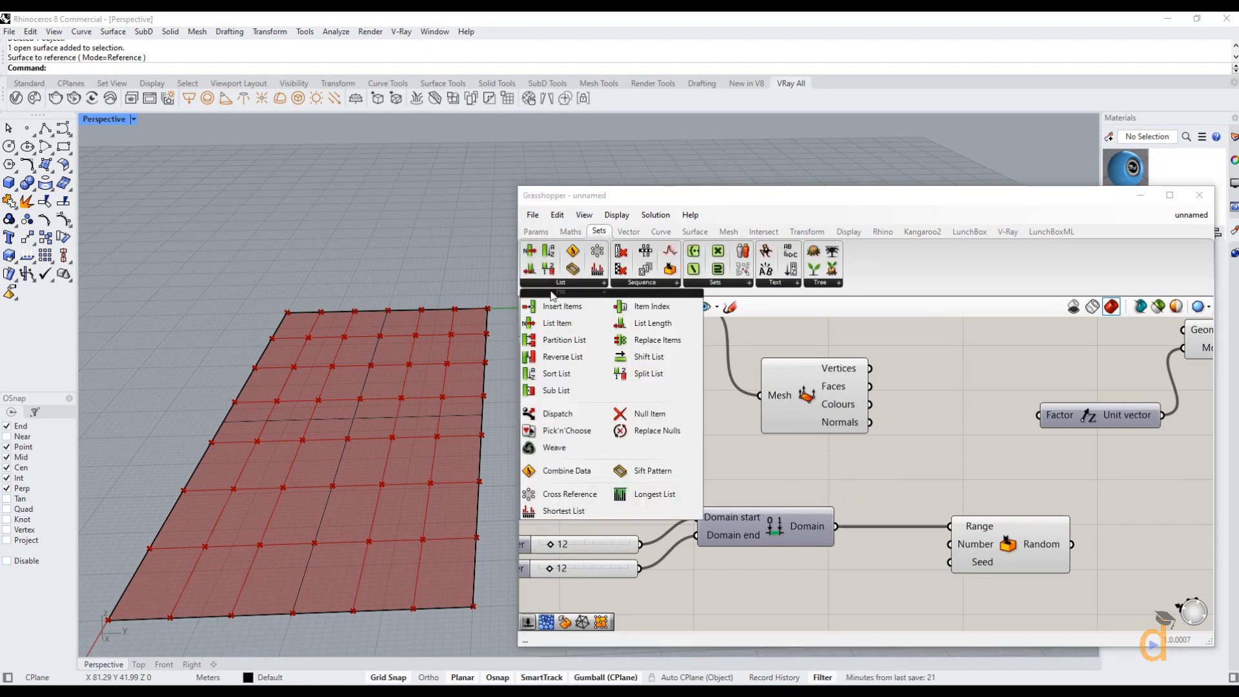
{"action": "left_click", "coordinate": [647, 325]}
{"action": "left_click", "coordinate": [903, 479]}
{"action": "scroll", "coordinate": [930, 484], "scroll_direction": "down", "scroll_amount": 2}
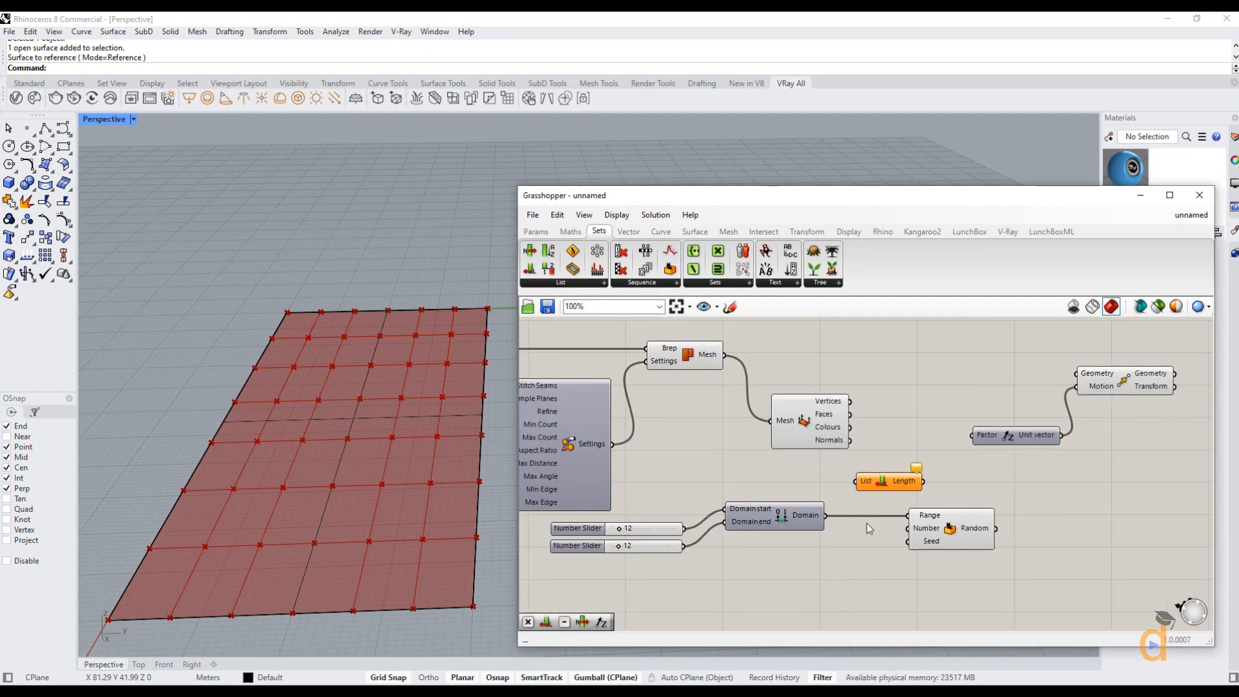
{"action": "left_click", "coordinate": [1029, 540]}
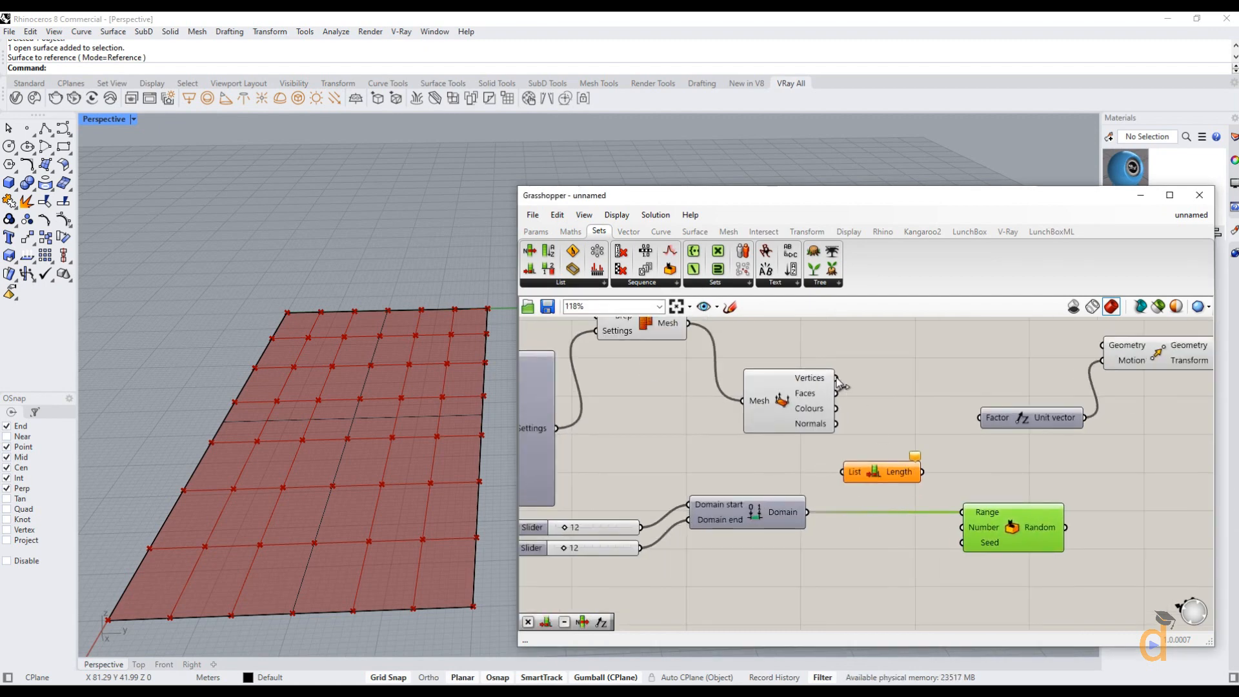
Connect the mesh Vertices output to List Length and feed its Length output into the Number input of Random.
{"action": "left_click_drag", "start_coordinate": [837, 378], "coordinate": [871, 484]}
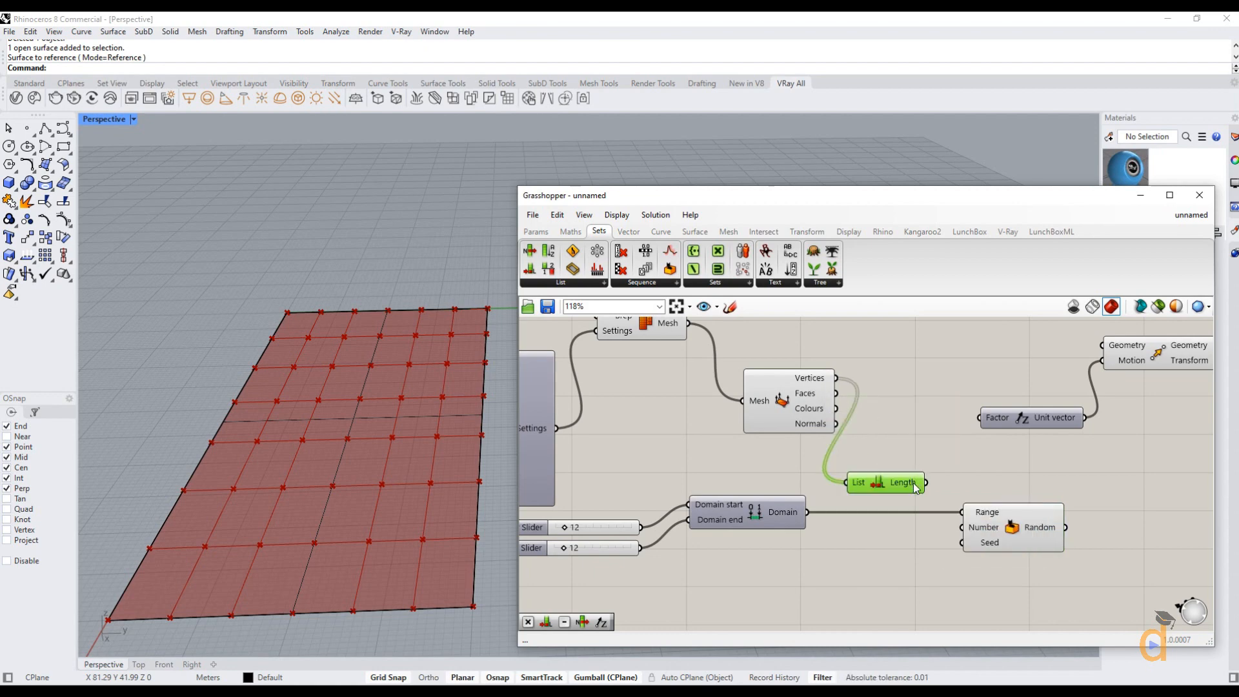
{"action": "left_click_drag", "start_coordinate": [926, 483], "coordinate": [962, 534]}
{"action": "left_click", "coordinate": [866, 618]}
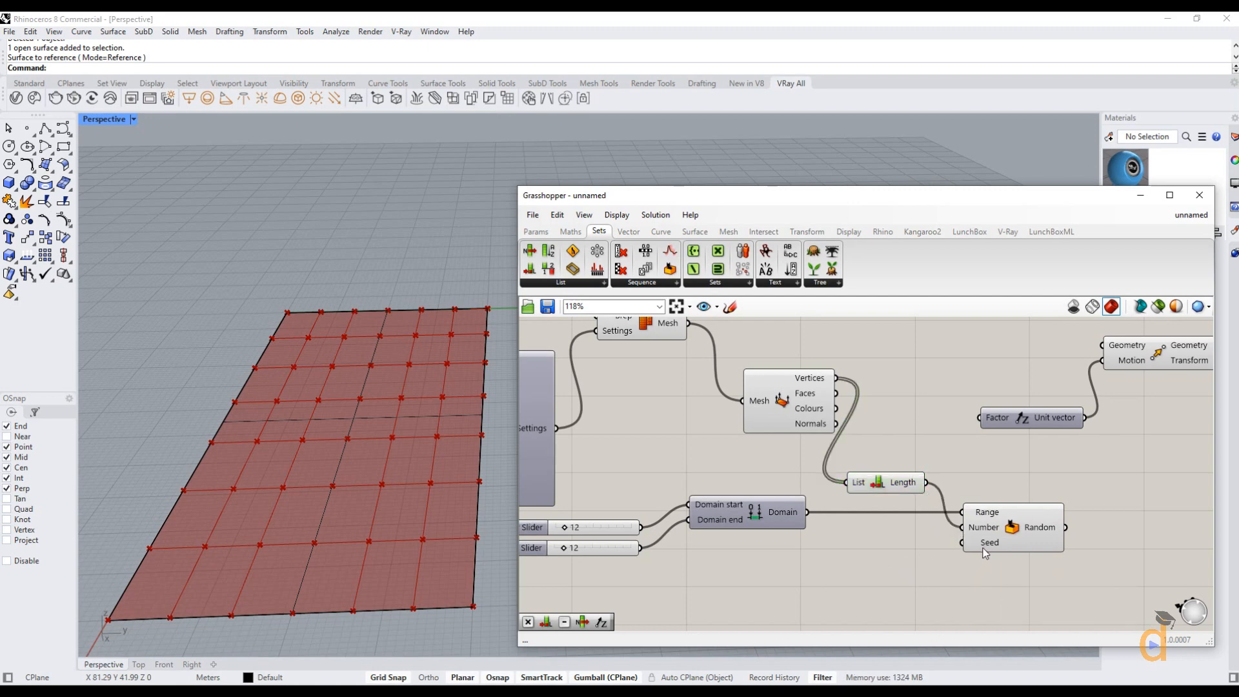
Create a number slider with the value 5 and connect it to the Seed input of Random.
{"action": "double_click", "coordinate": [882, 583]}
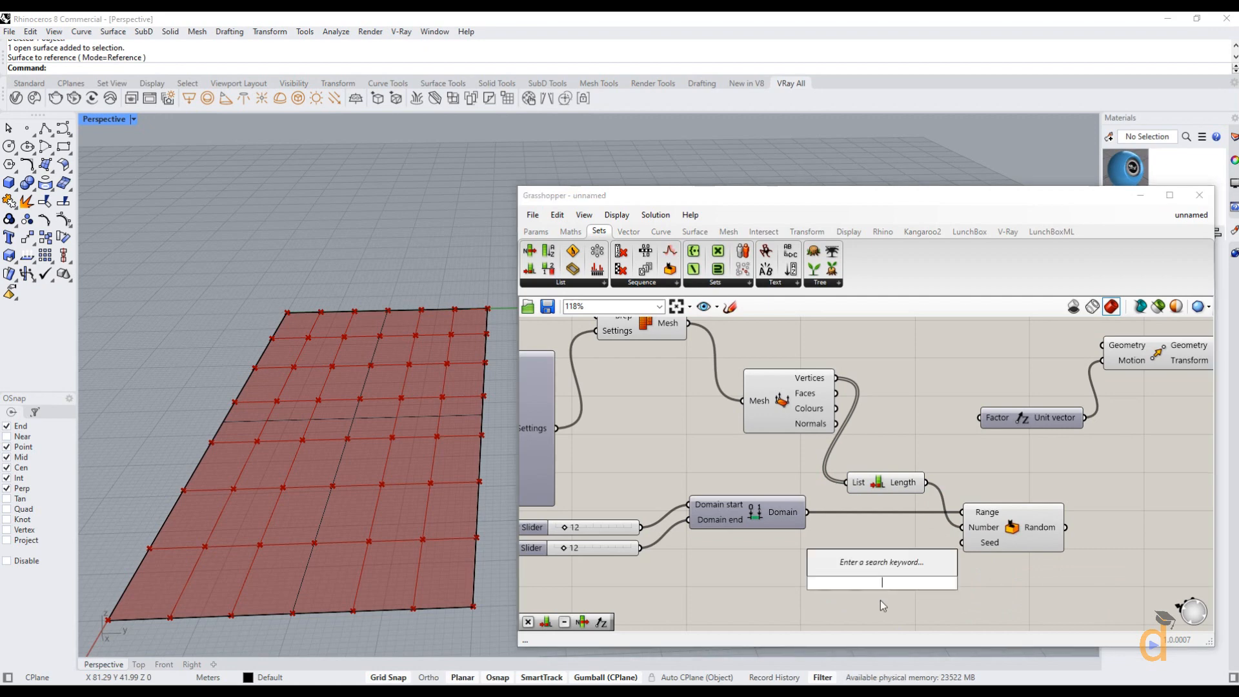
{"action": "type", "text": "5"}
{"action": "key", "text": "Return"}
{"action": "left_click_drag", "start_coordinate": [839, 584], "coordinate": [783, 571]}
{"action": "left_click_drag", "start_coordinate": [907, 571], "coordinate": [964, 552]}
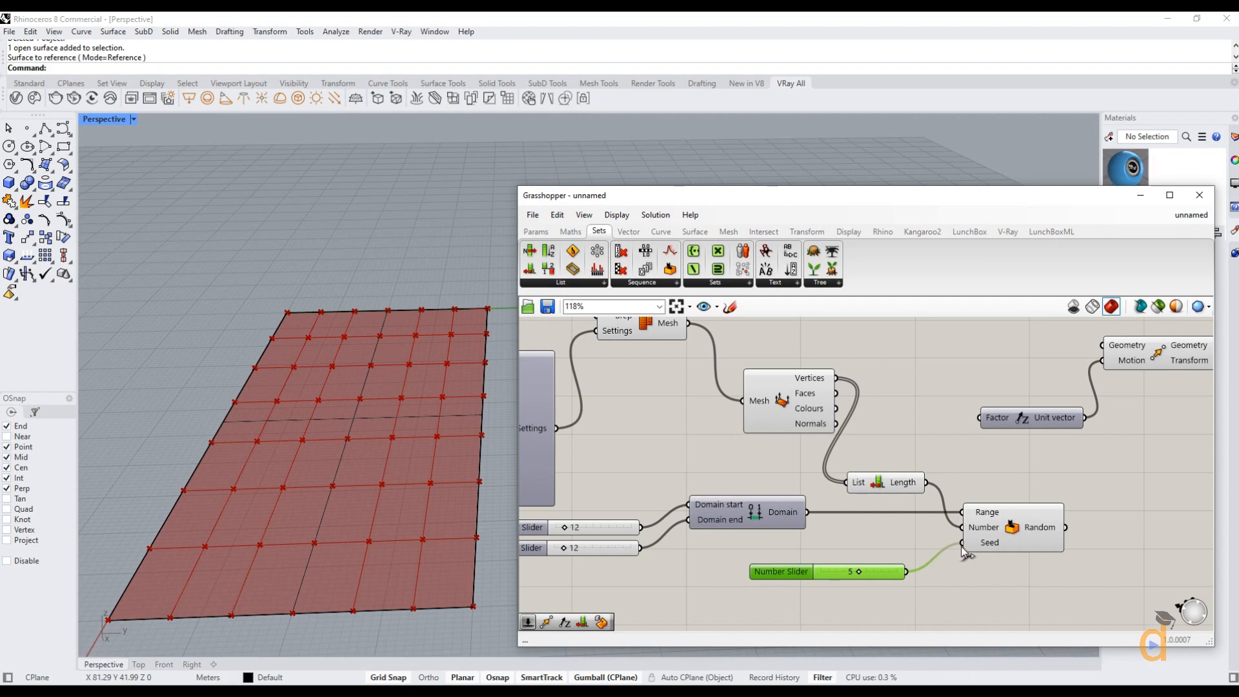
Set the Domain start slider to 0 and inspect the values output by Random.
{"action": "scroll", "coordinate": [839, 556], "scroll_direction": "down", "scroll_amount": 3}
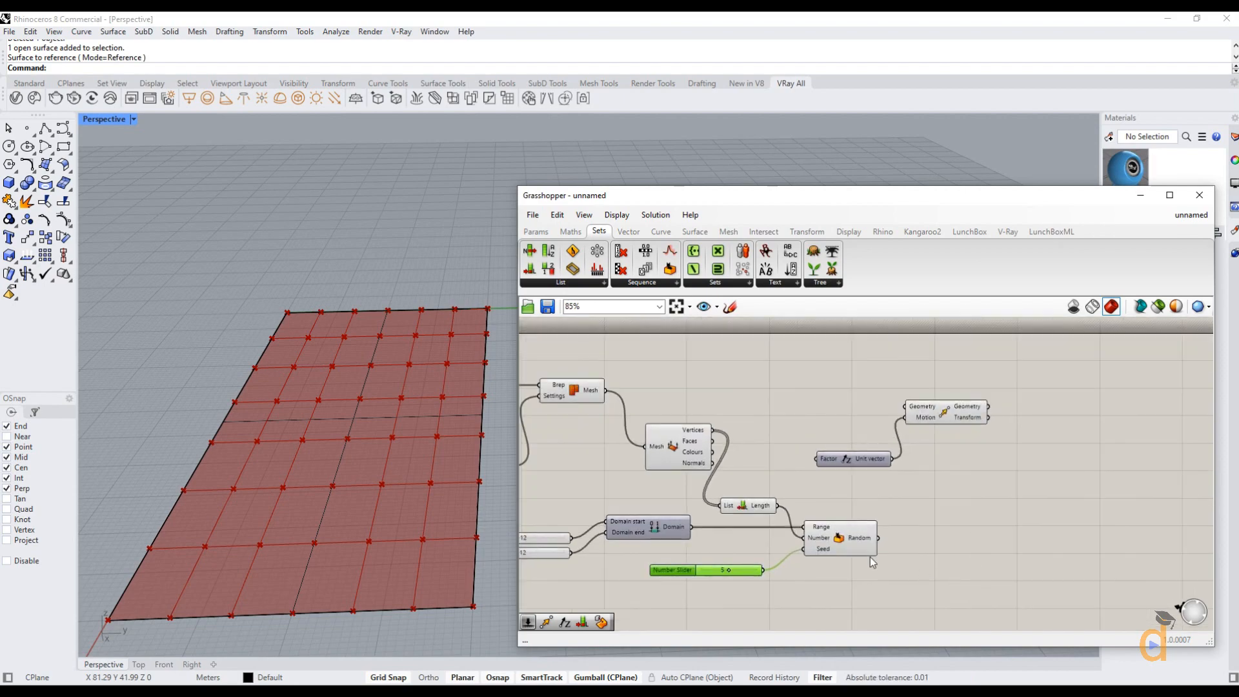
{"action": "scroll", "coordinate": [797, 563], "scroll_direction": "up", "scroll_amount": 1}
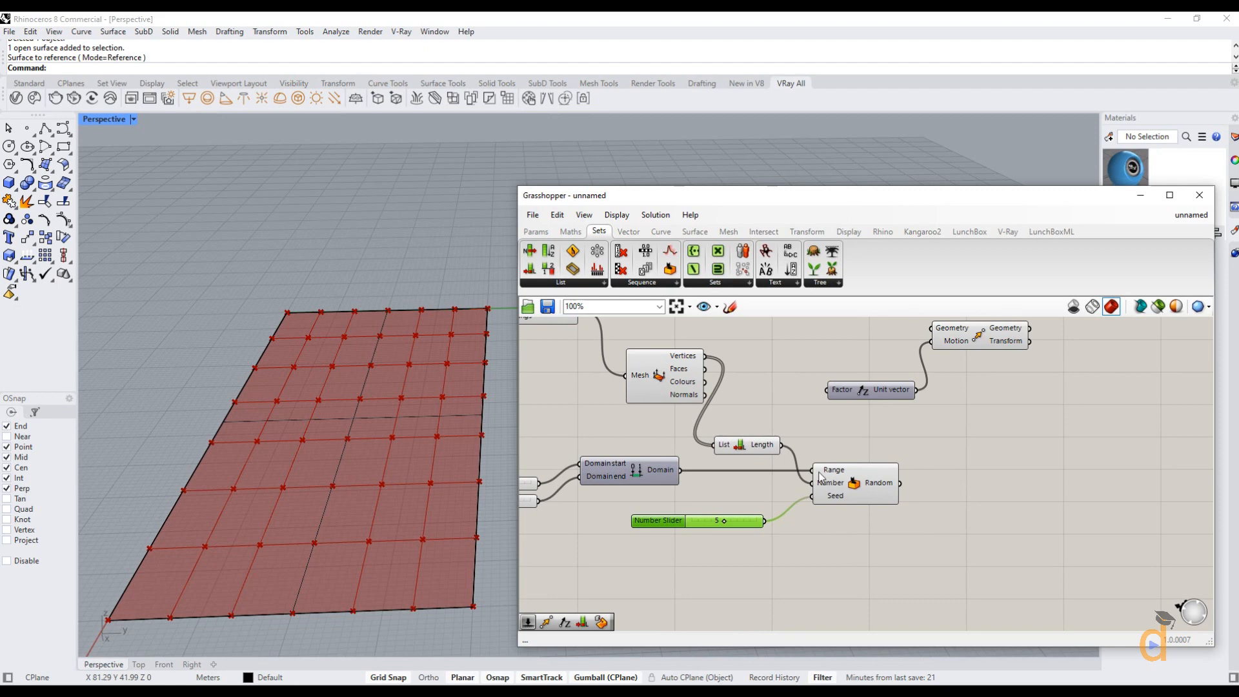
{"action": "scroll", "coordinate": [819, 477], "scroll_direction": "up", "scroll_amount": 2}
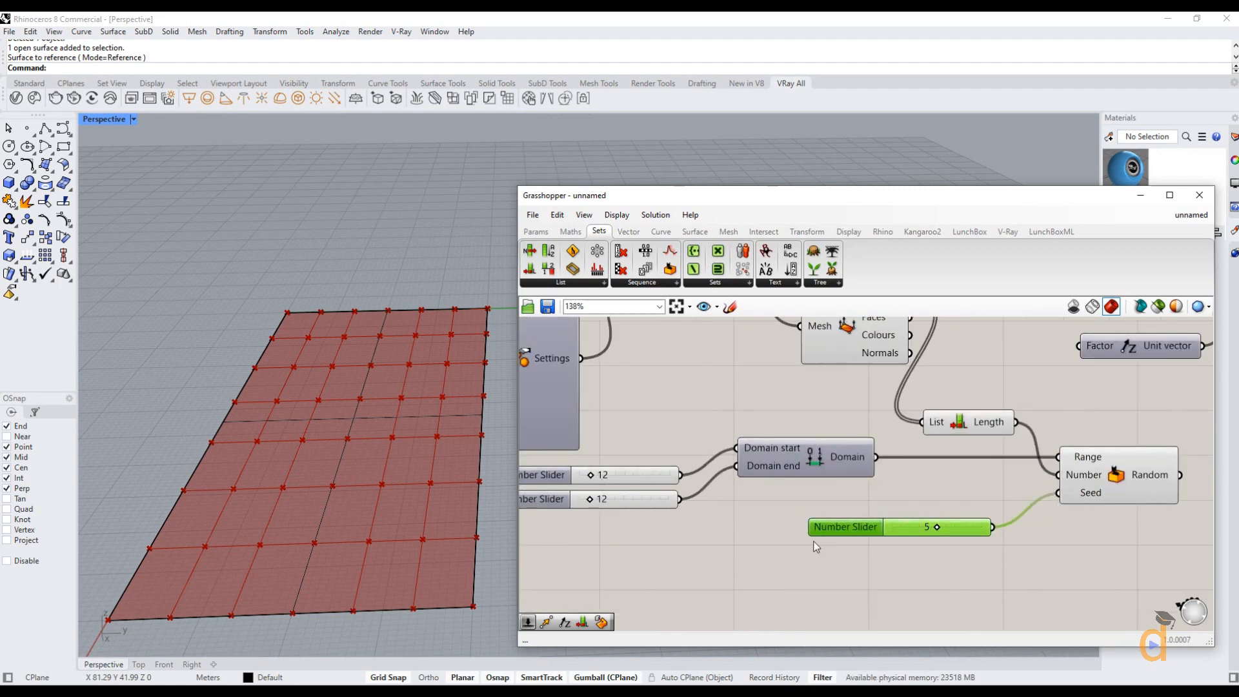
{"action": "scroll", "coordinate": [633, 526], "scroll_direction": "down", "scroll_amount": 2}
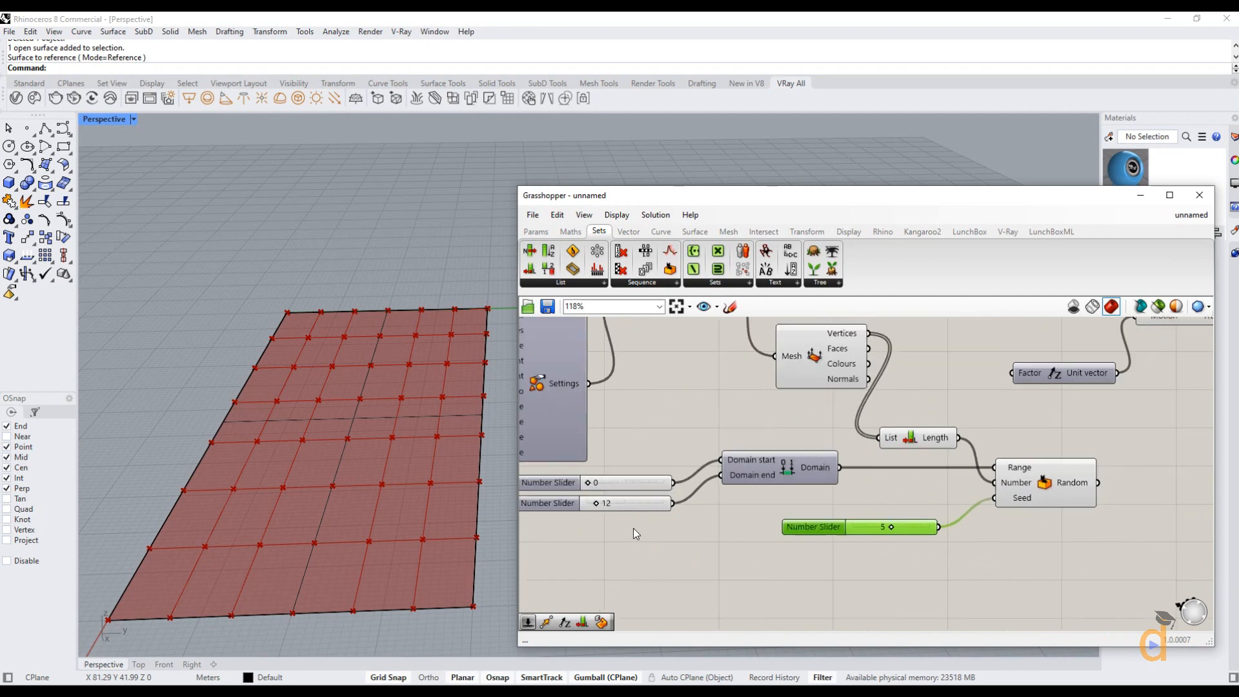
{"action": "scroll", "coordinate": [1012, 528], "scroll_direction": "up", "scroll_amount": 2}
{"action": "mouse_move", "coordinate": [1003, 475]}
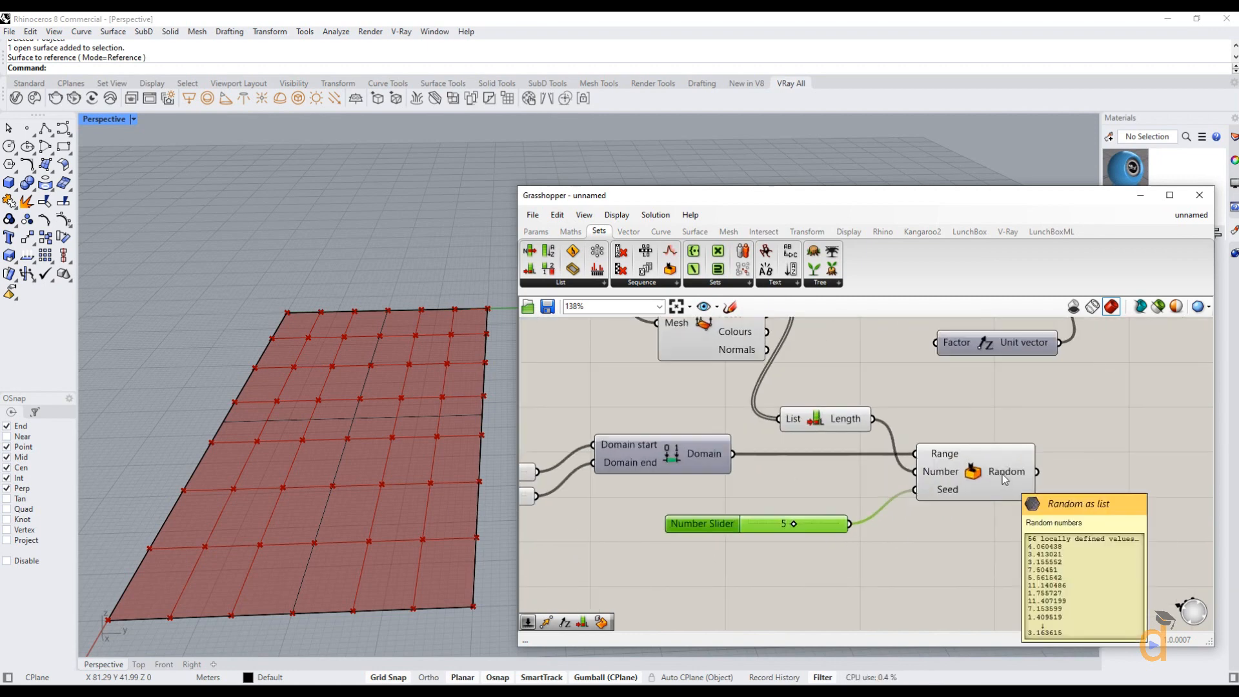
Try feeding the Random output into the Geometry input of Move and disconnect that wire again.
{"action": "scroll", "coordinate": [764, 518], "scroll_direction": "down", "scroll_amount": 3}
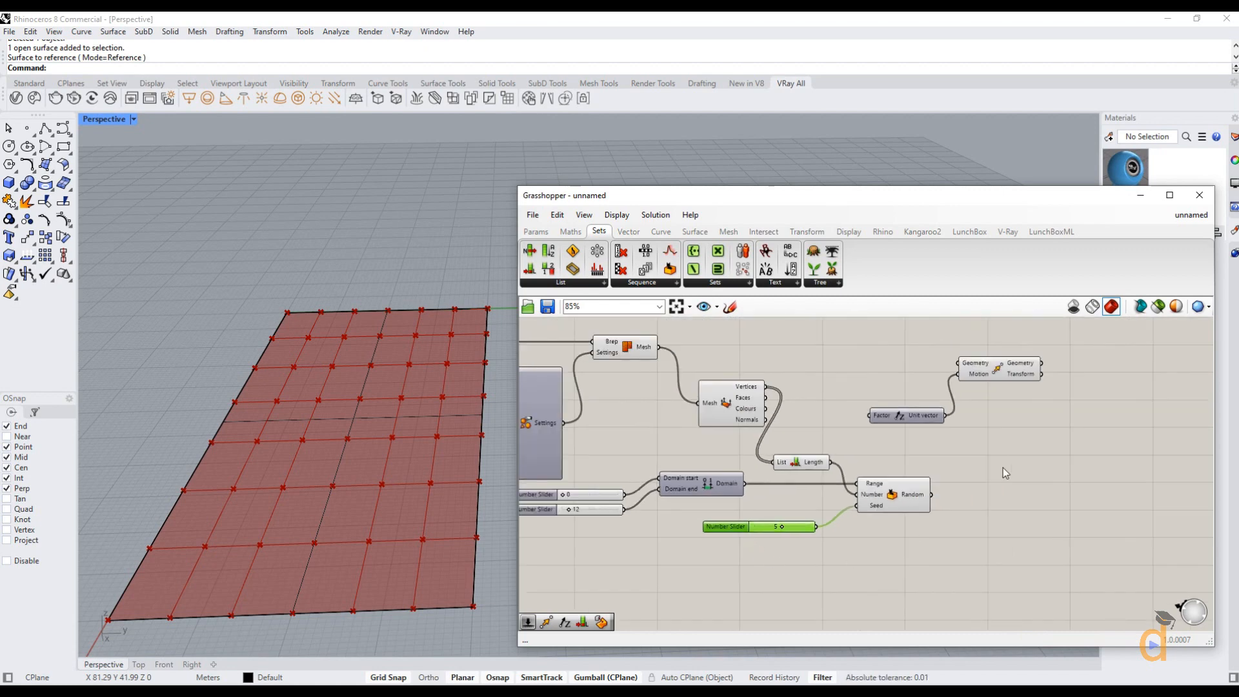
{"action": "scroll", "coordinate": [1010, 470], "scroll_direction": "up", "scroll_amount": 2}
{"action": "scroll", "coordinate": [823, 571], "scroll_direction": "down", "scroll_amount": 2}
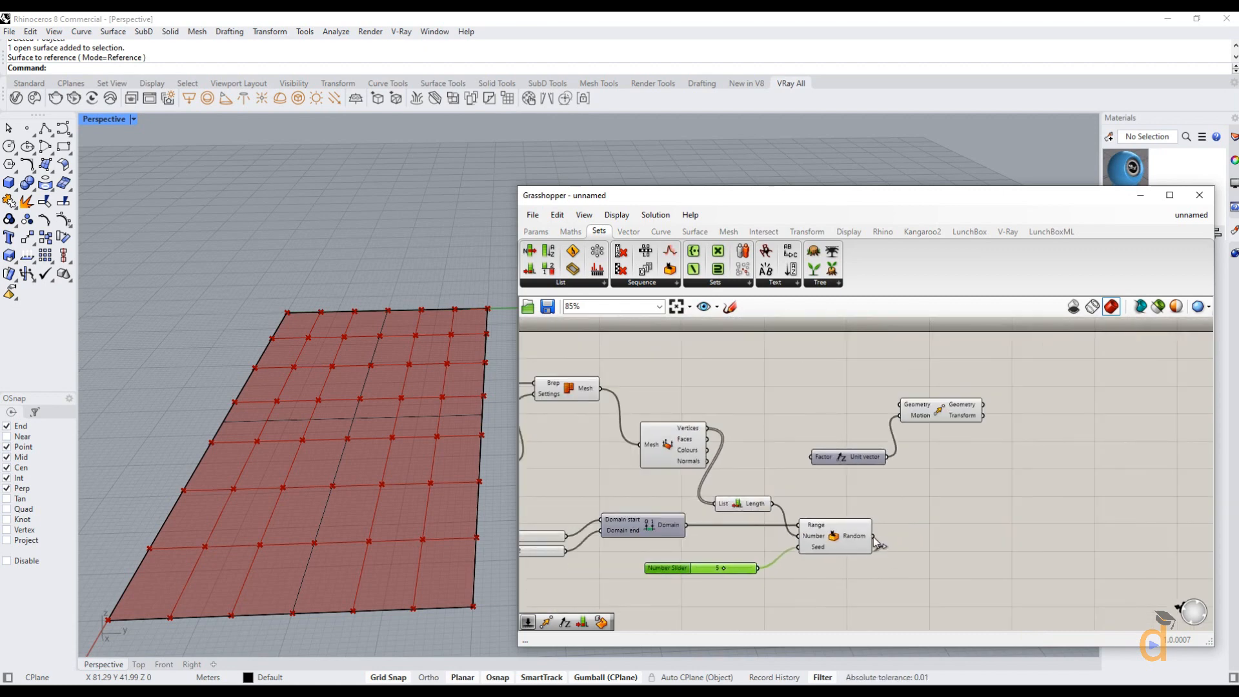
{"action": "left_click_drag", "start_coordinate": [874, 536], "coordinate": [900, 405]}
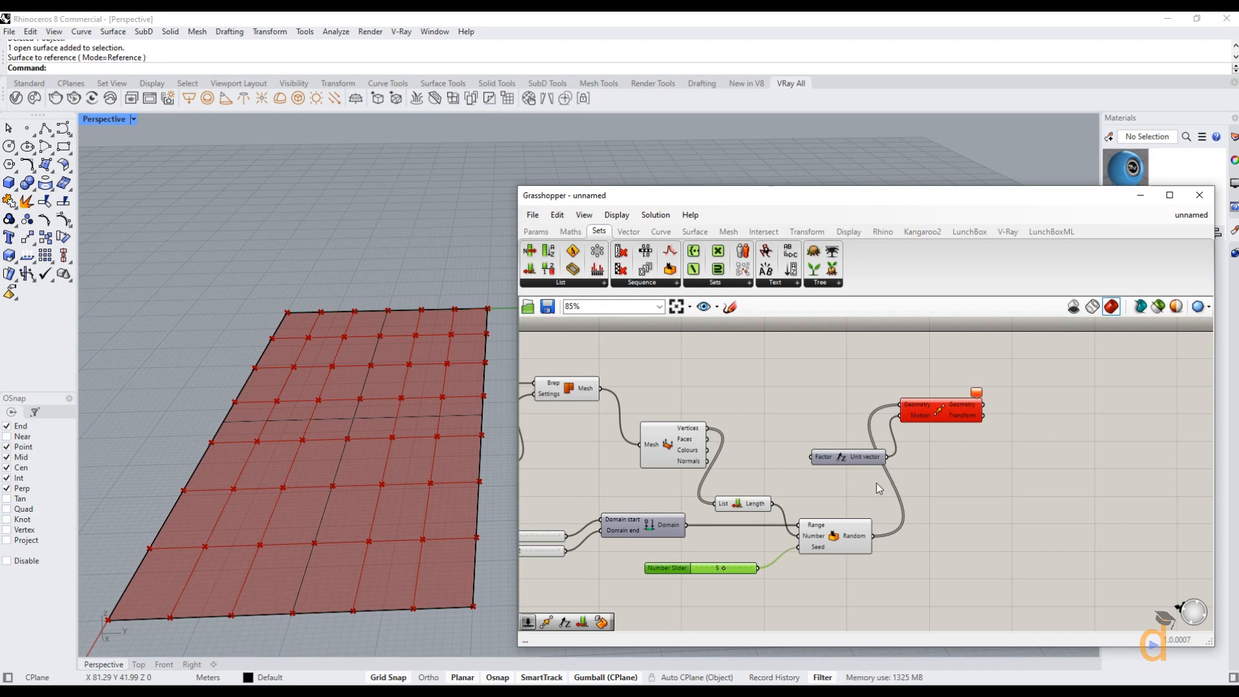
{"action": "right_click", "coordinate": [918, 406]}
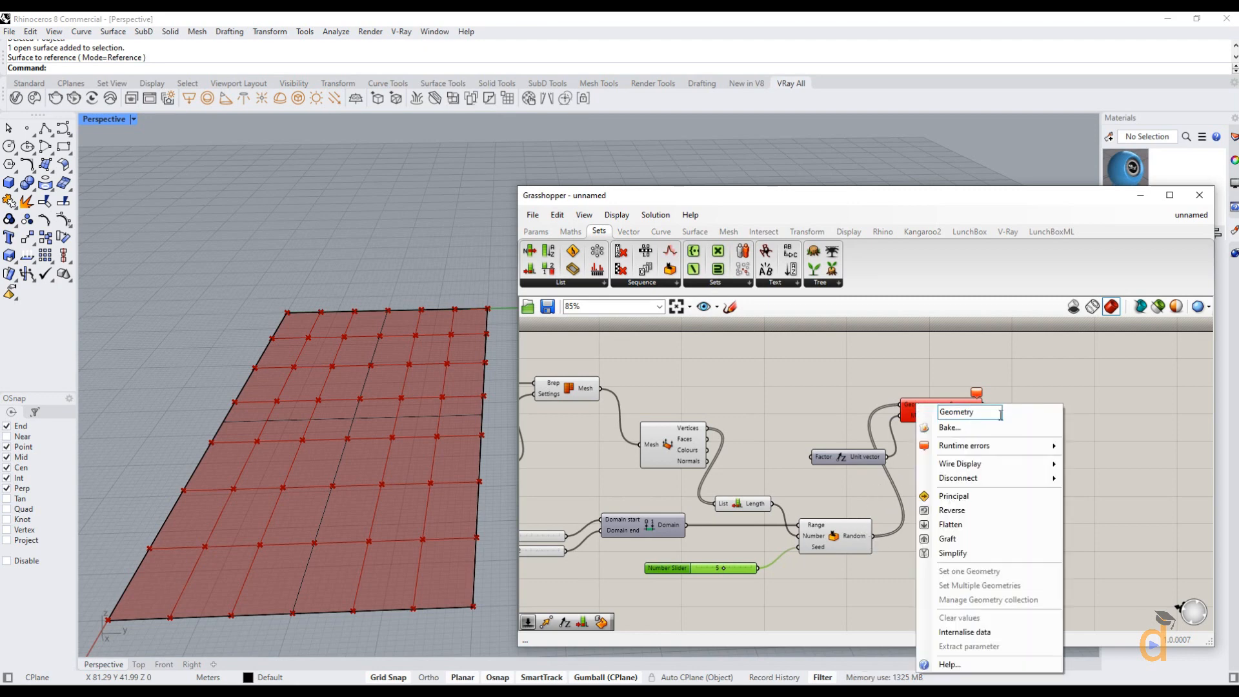
{"action": "mouse_move", "coordinate": [966, 444]}
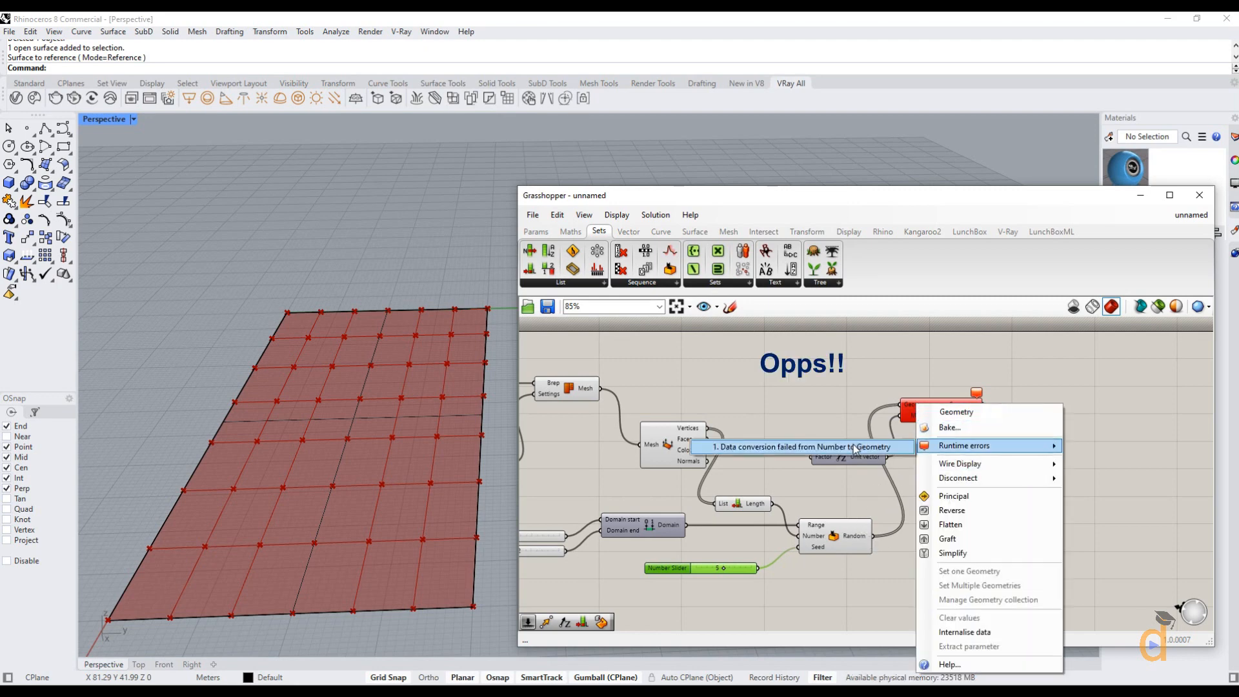
{"action": "left_click", "coordinate": [833, 481]}
{"action": "right_click", "coordinate": [908, 409]}
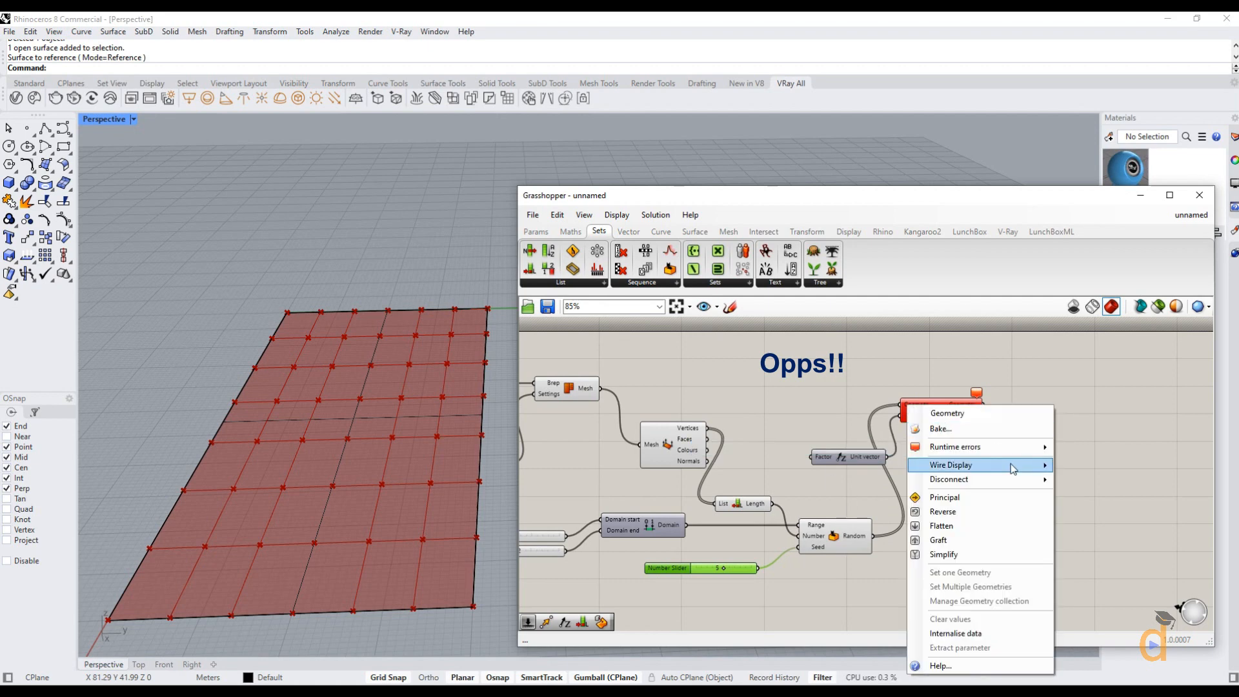
{"action": "mouse_move", "coordinate": [1016, 480]}
{"action": "left_click", "coordinate": [1068, 481]}
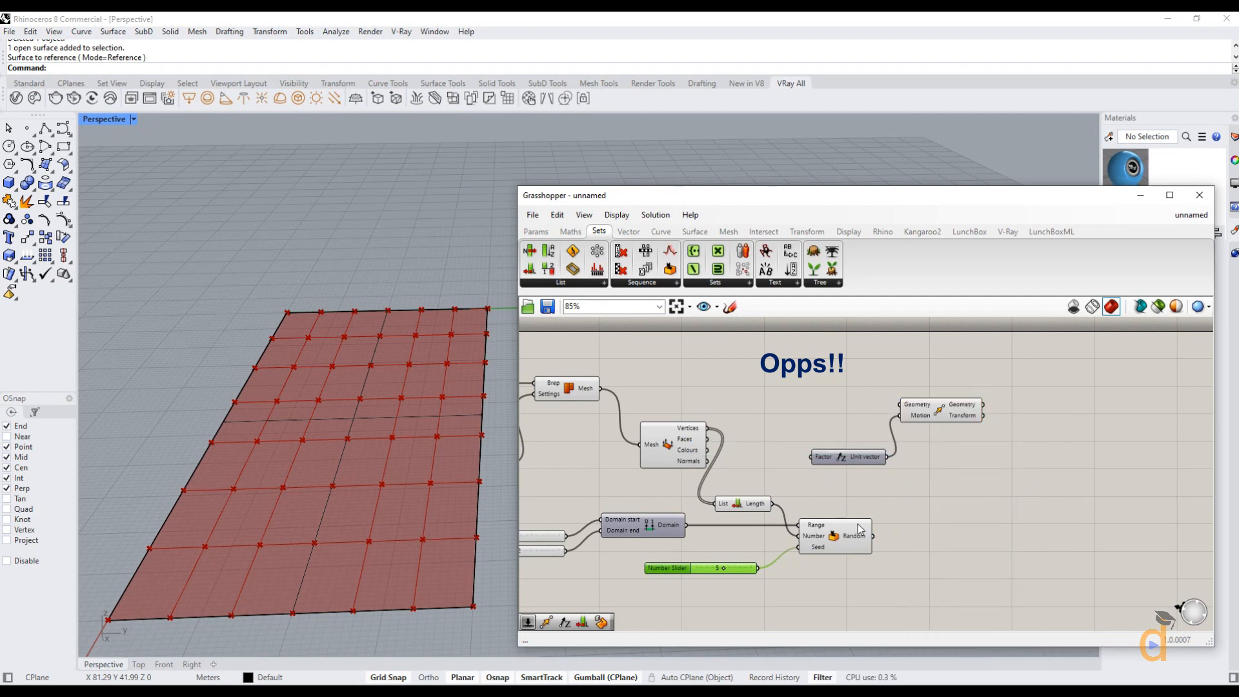
Connect the Random output to the Factor input of Unit Z and space out the Unit Z and Move components.
{"action": "left_click_drag", "start_coordinate": [872, 536], "coordinate": [807, 458]}
{"action": "left_click_drag", "start_coordinate": [946, 423], "coordinate": [1012, 421]}
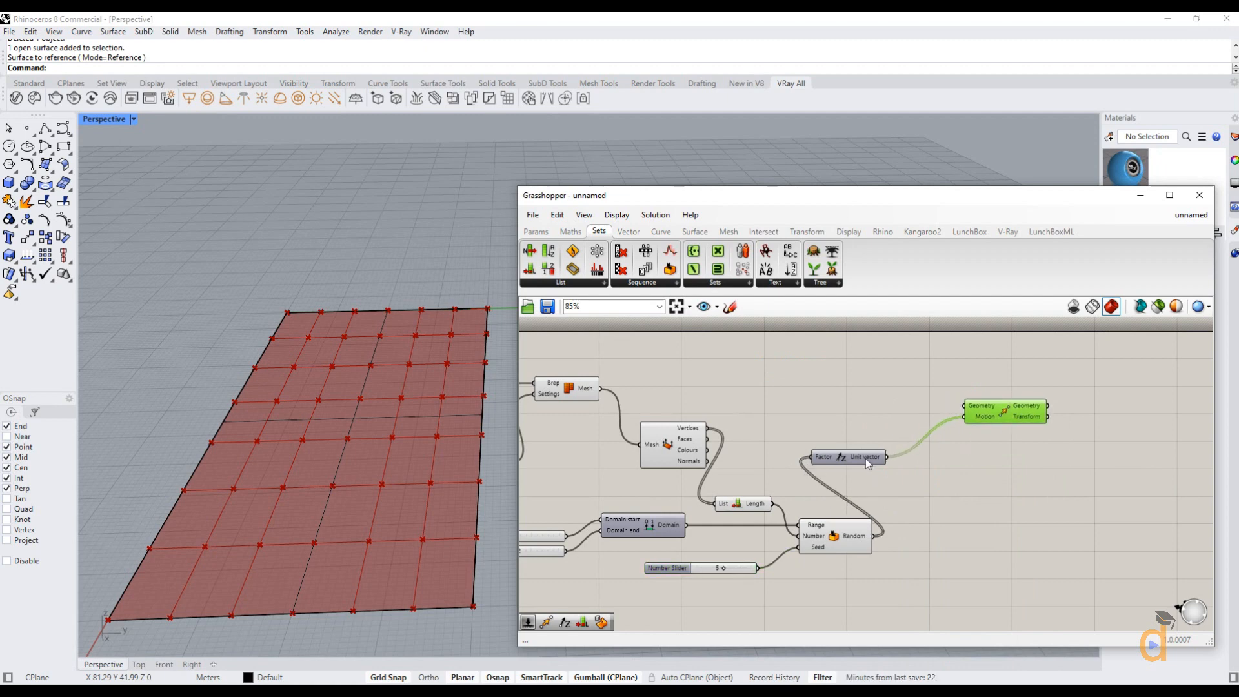
{"action": "left_click_drag", "start_coordinate": [867, 464], "coordinate": [945, 488]}
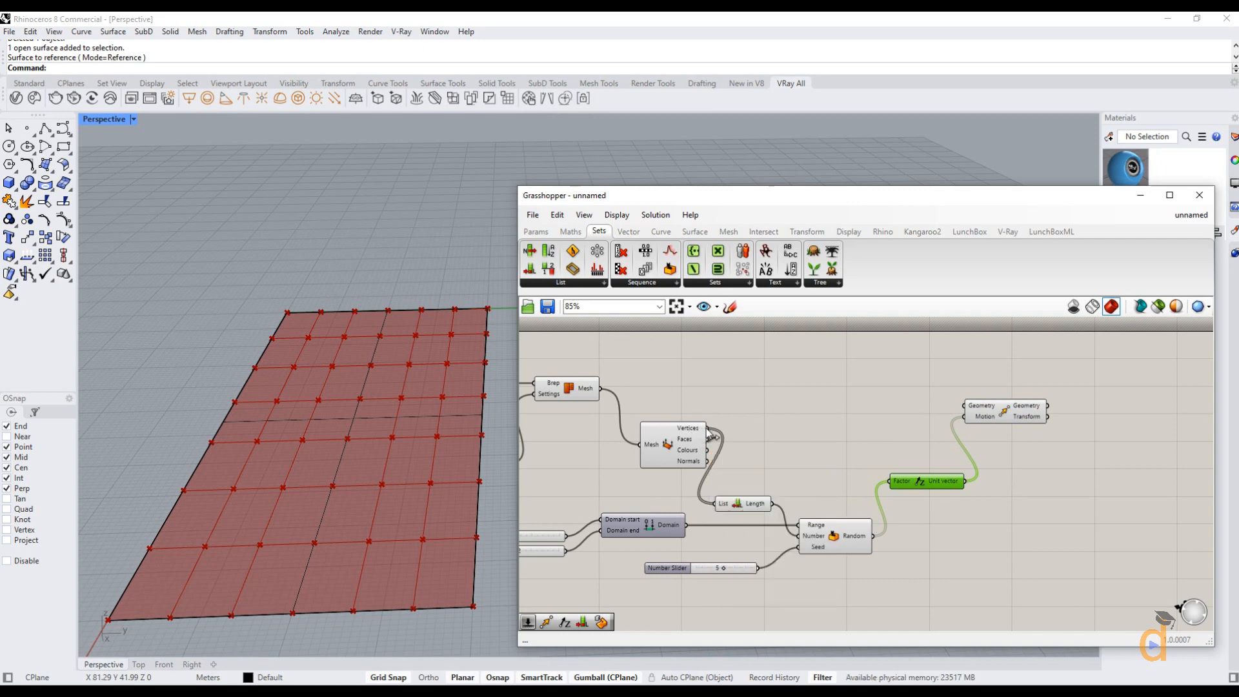
Connect the mesh Vertices output to the Geometry input of Move and shift the Move component slightly lower.
{"action": "left_click_drag", "start_coordinate": [707, 428], "coordinate": [957, 416]}
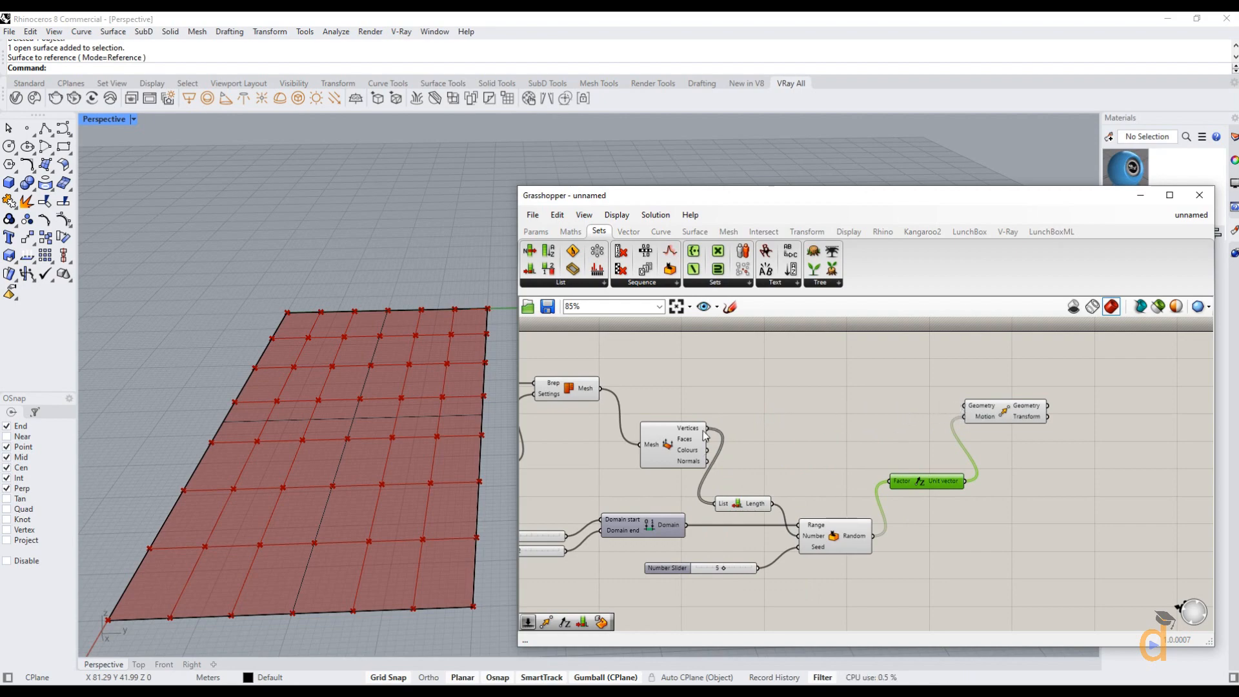
{"action": "left_click_drag", "start_coordinate": [708, 428], "coordinate": [963, 406]}
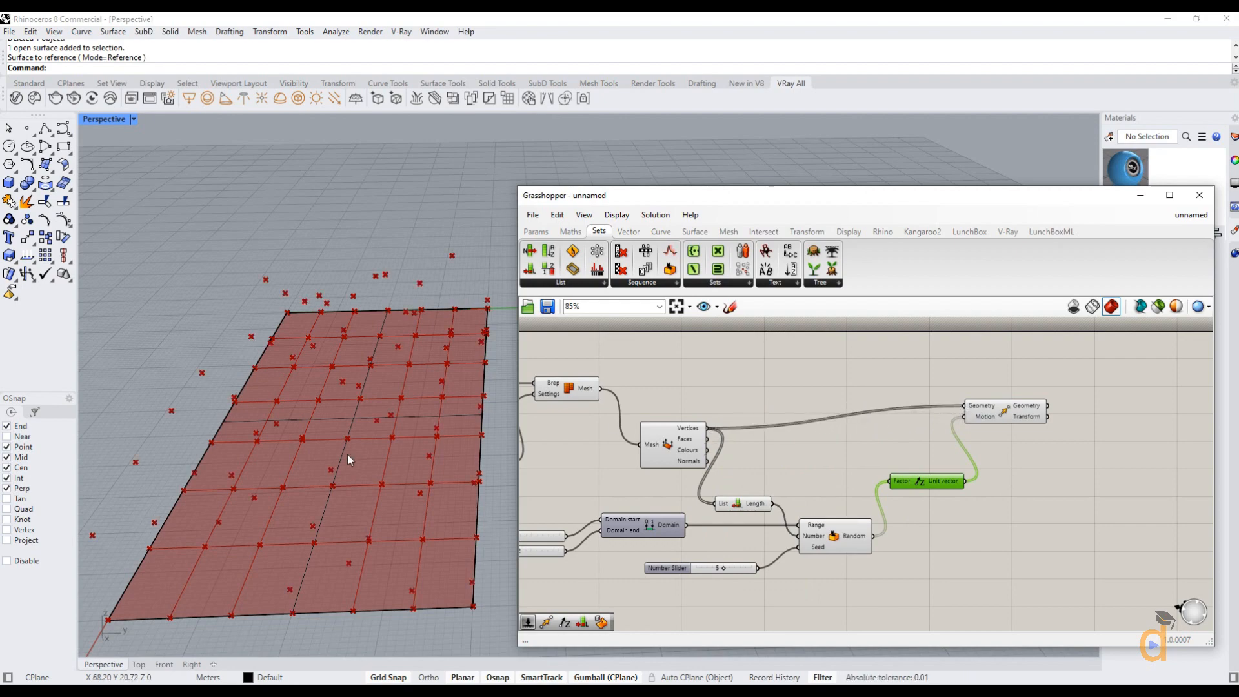
{"action": "right_click_drag", "start_coordinate": [349, 460], "coordinate": [347, 432]}
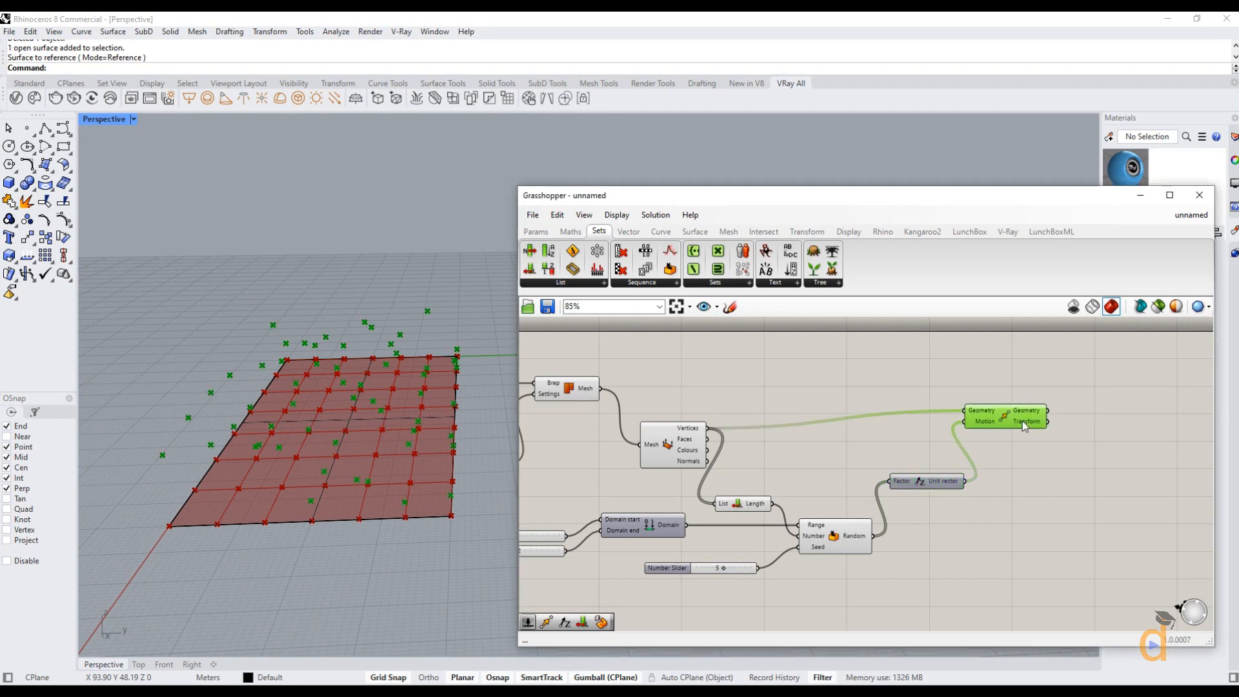
{"action": "left_click_drag", "start_coordinate": [1023, 421], "coordinate": [1023, 440]}
{"action": "left_click", "coordinate": [887, 459]}
Add a Delaunay Mesh component to the canvas just after the Move component.
{"action": "scroll", "coordinate": [886, 459], "scroll_direction": "up", "scroll_amount": 3}
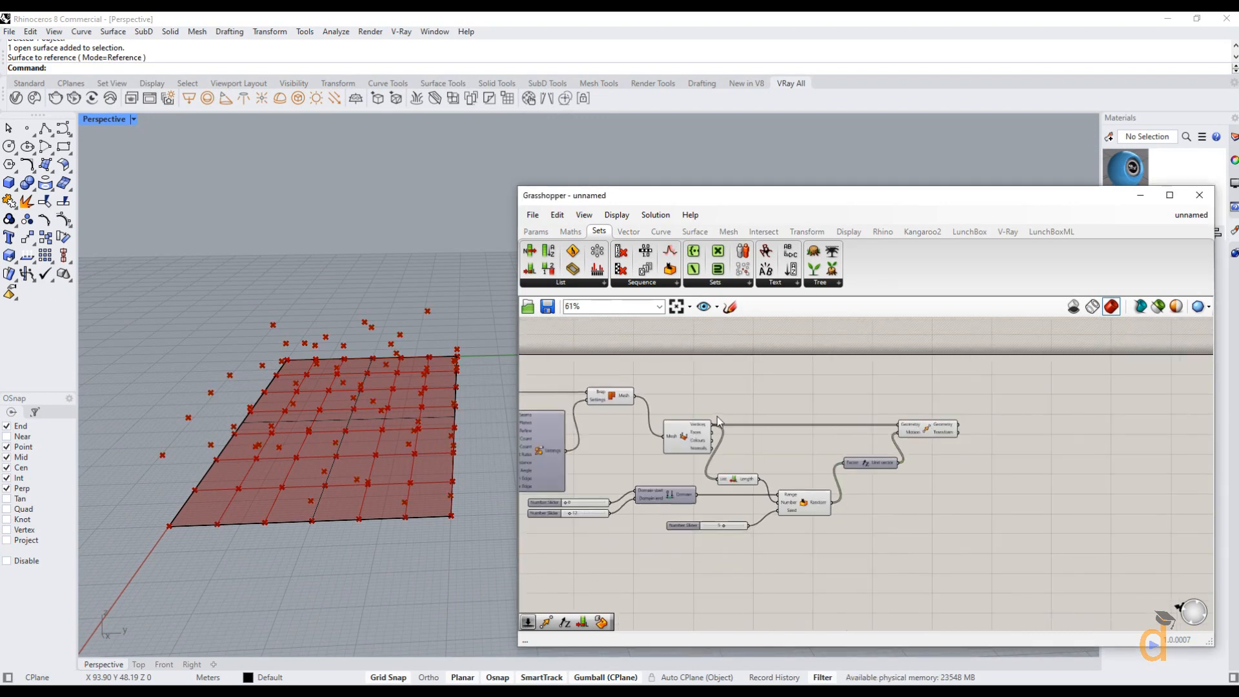
{"action": "scroll", "coordinate": [868, 367], "scroll_direction": "up", "scroll_amount": 1}
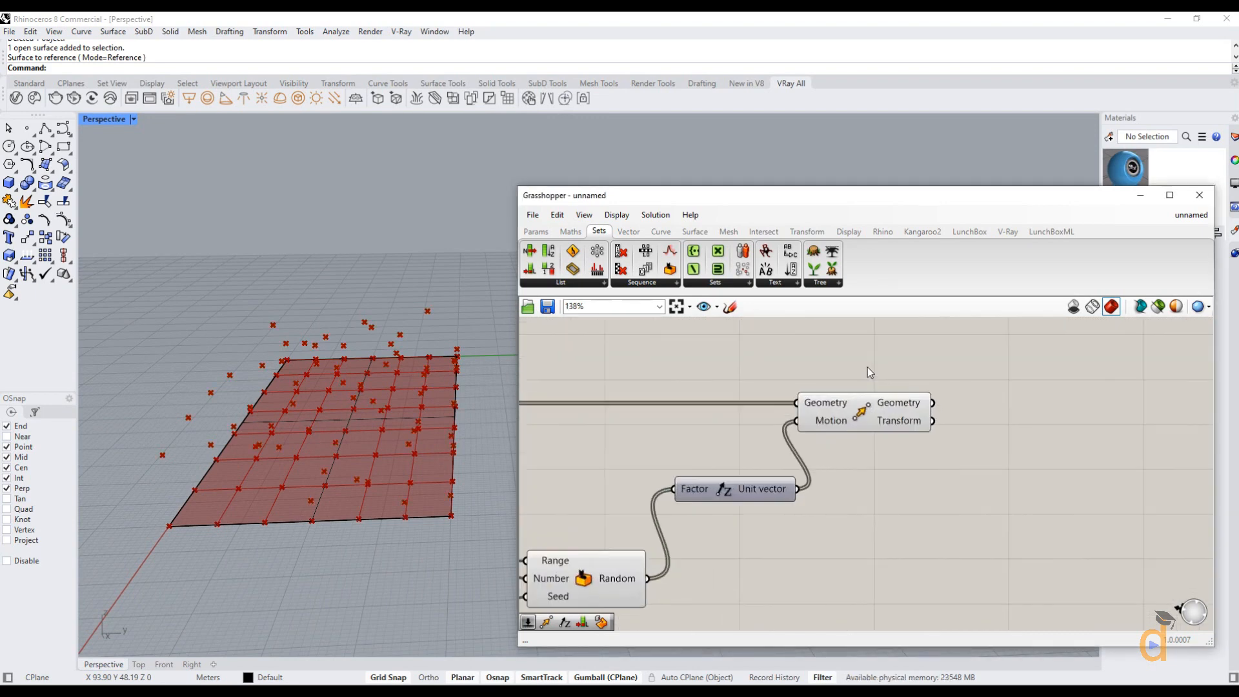
{"action": "scroll", "coordinate": [922, 446], "scroll_direction": "down", "scroll_amount": 1}
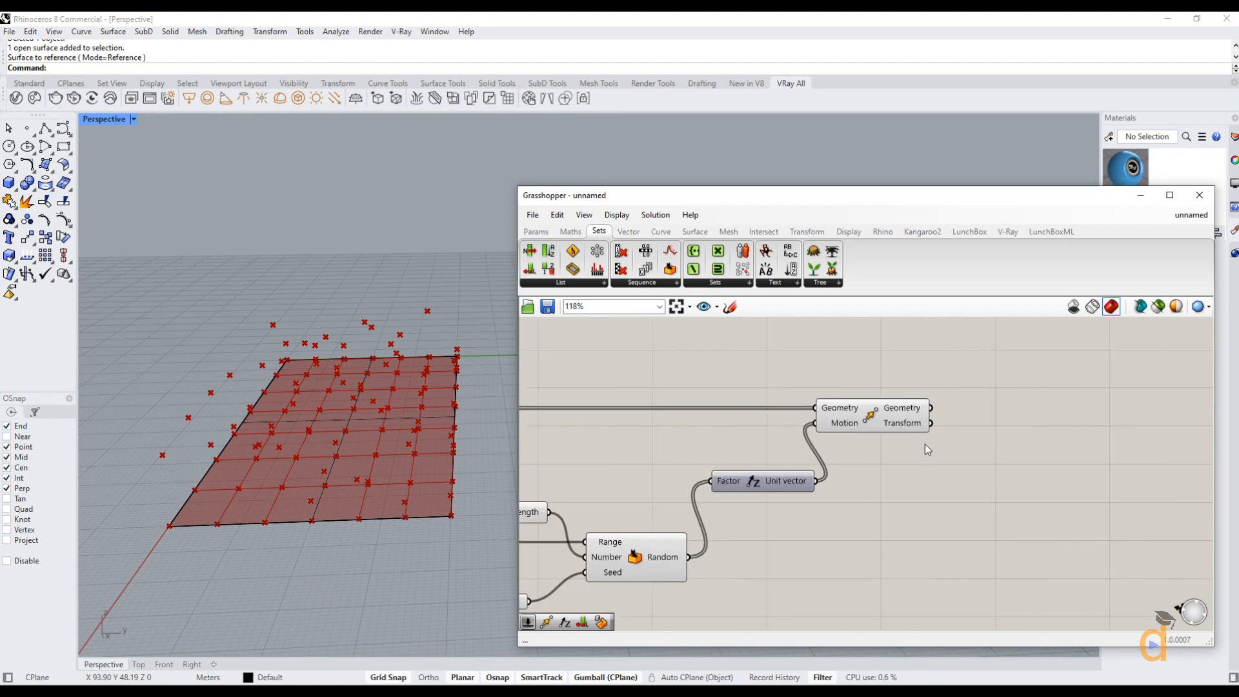
{"action": "scroll", "coordinate": [797, 423], "scroll_direction": "down", "scroll_amount": 1}
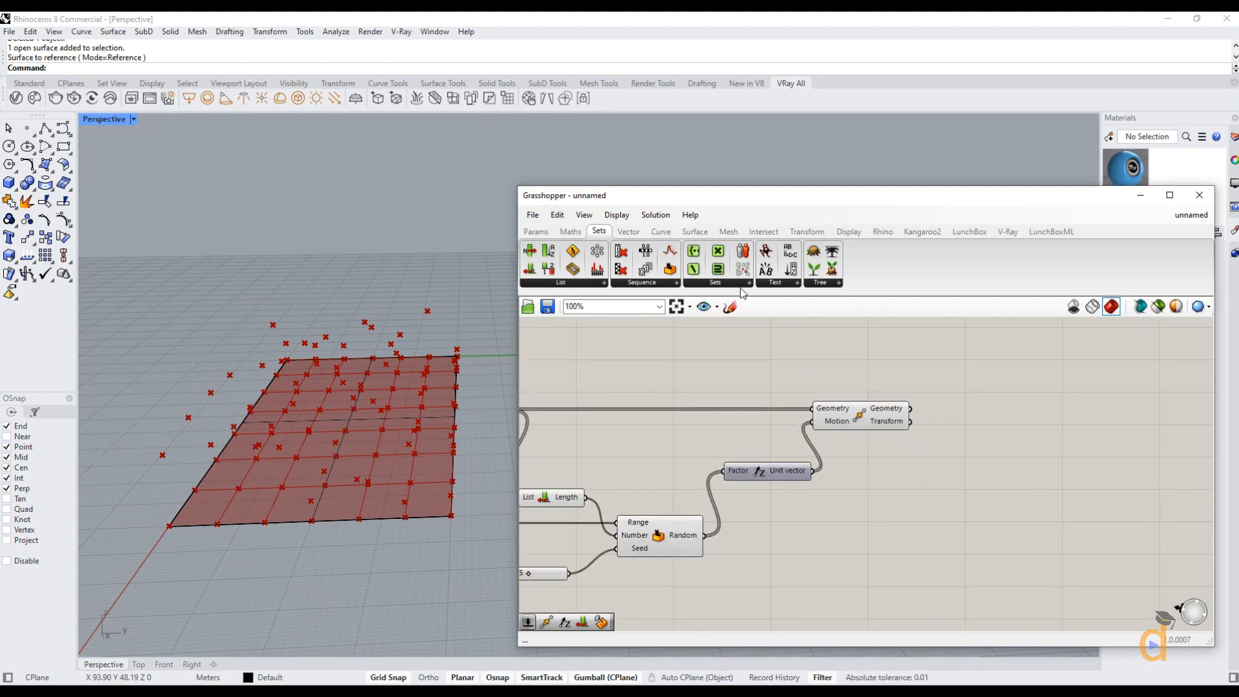
{"action": "left_click", "coordinate": [728, 235]}
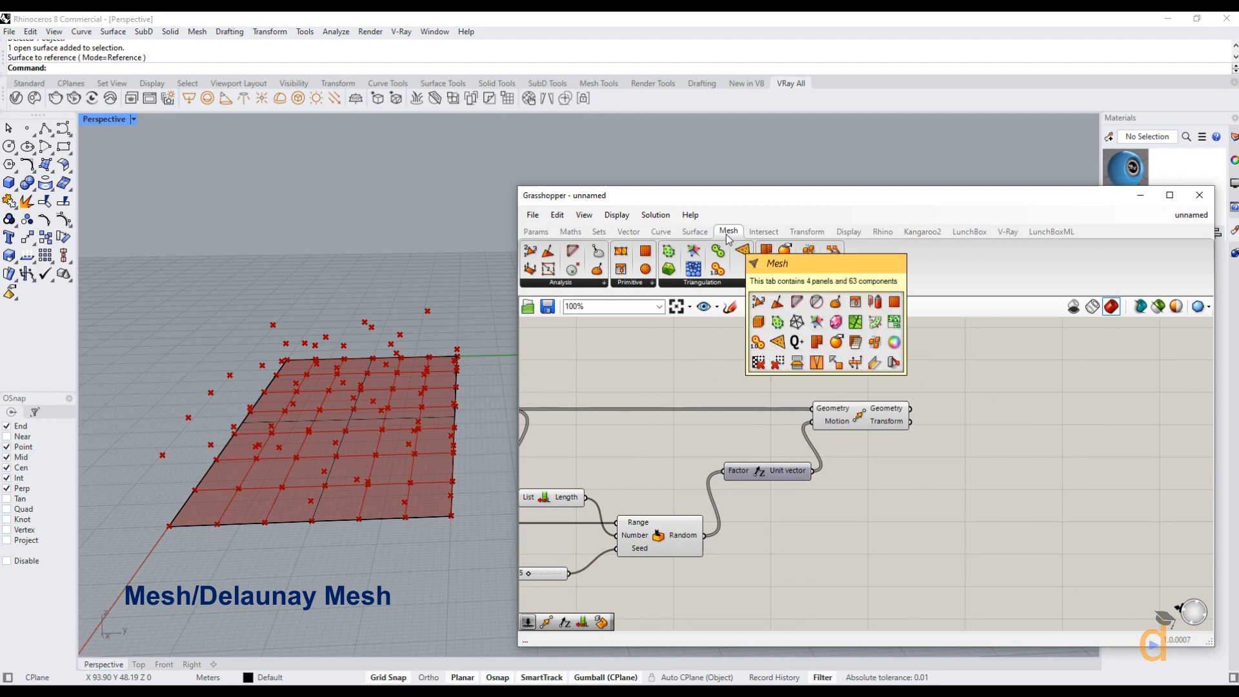
{"action": "left_click", "coordinate": [702, 284]}
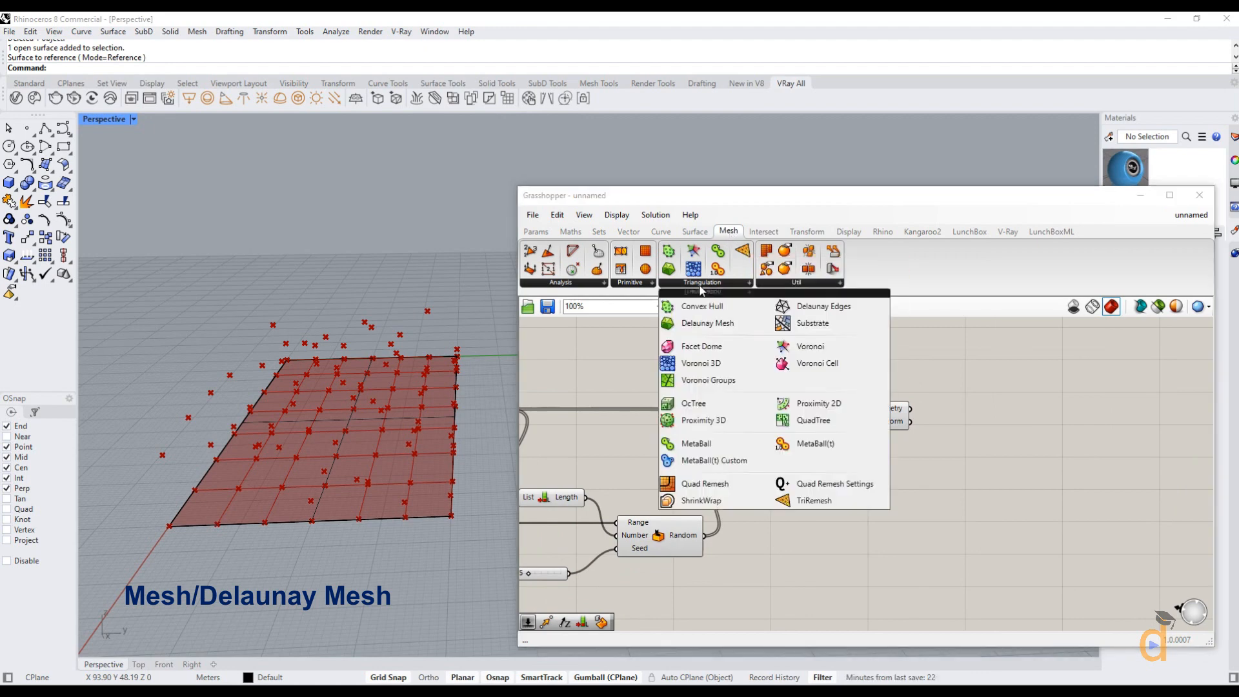
{"action": "left_click", "coordinate": [705, 330]}
{"action": "scroll", "coordinate": [645, 374], "scroll_direction": "down", "scroll_amount": 3}
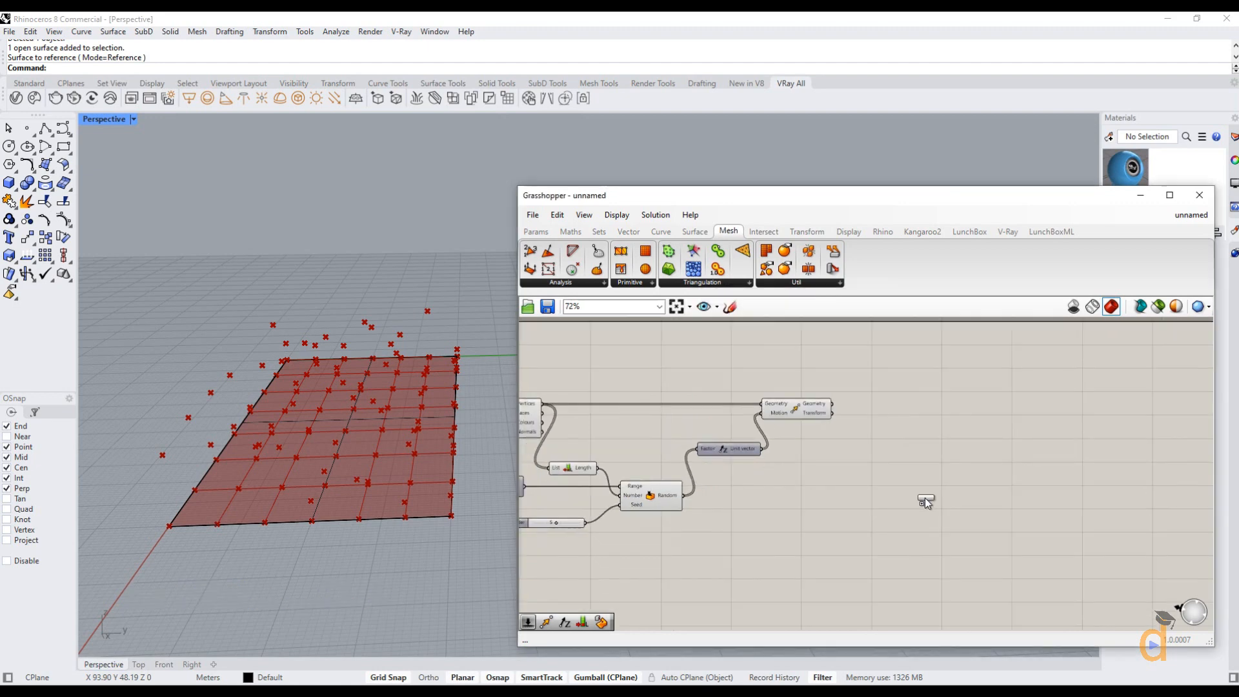
{"action": "left_click", "coordinate": [958, 435]}
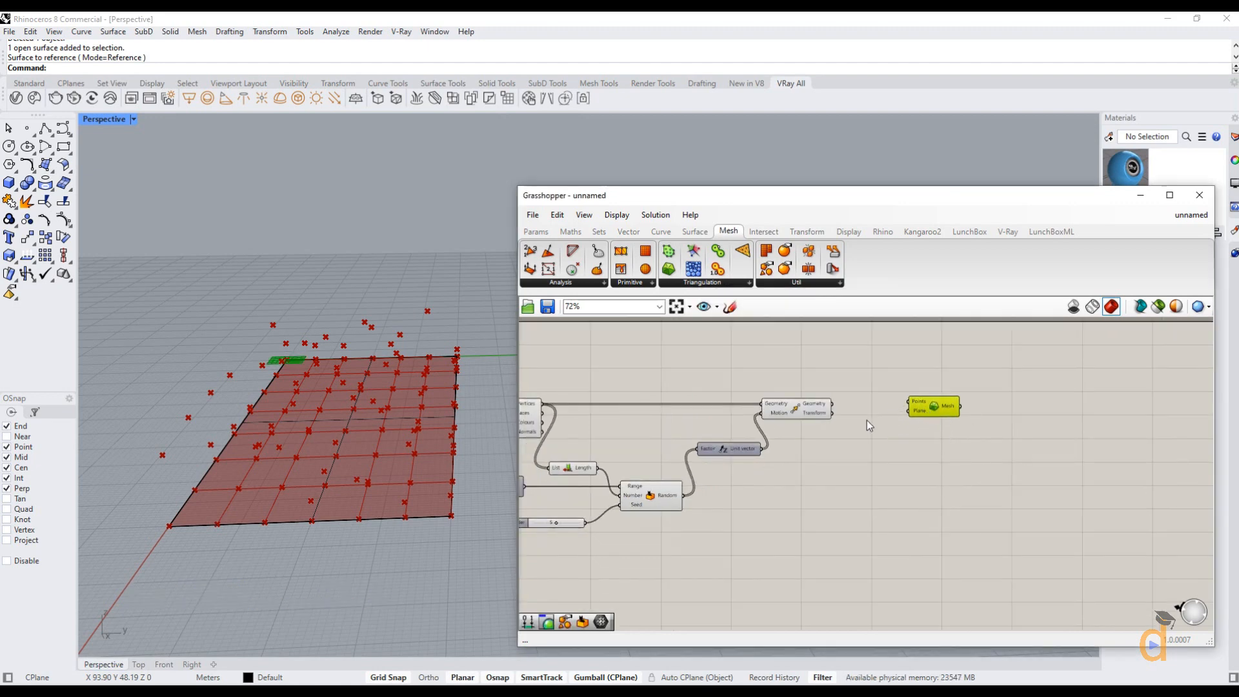
Connect the Geometry output of Move to the Points input of Delaunay Mesh and inspect the folded mesh in the viewport.
{"action": "scroll", "coordinate": [865, 433], "scroll_direction": "up", "scroll_amount": 3}
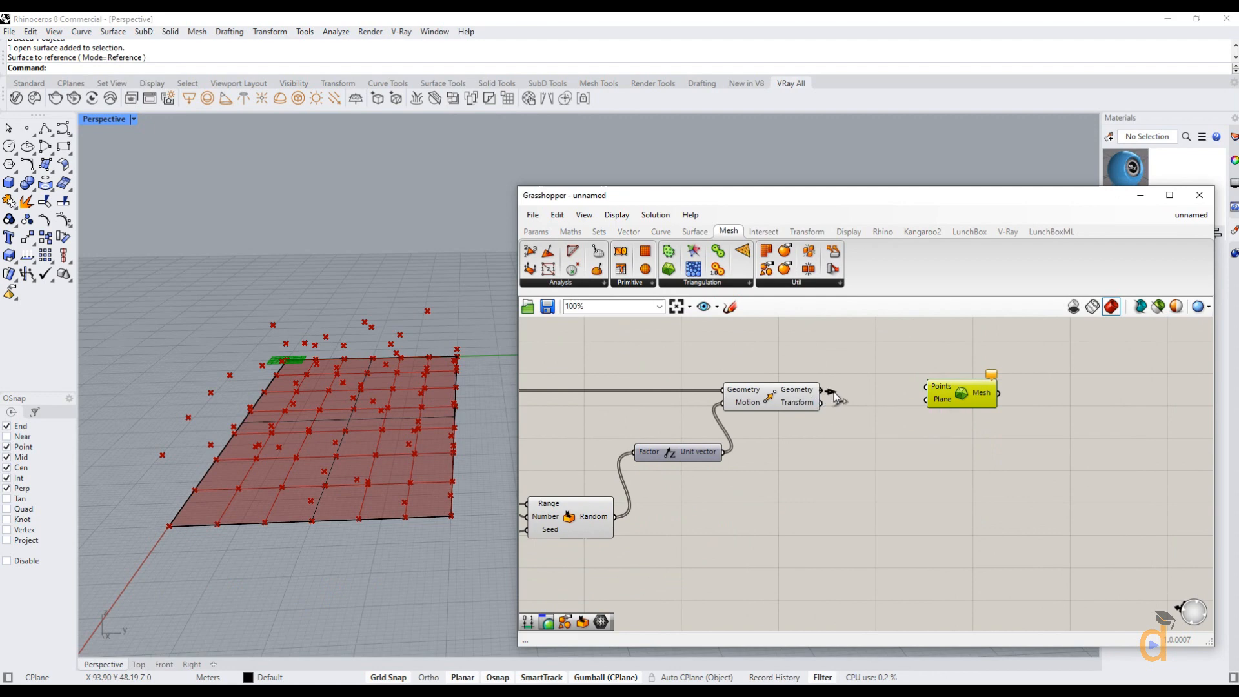
{"action": "left_click_drag", "start_coordinate": [834, 395], "coordinate": [927, 386]}
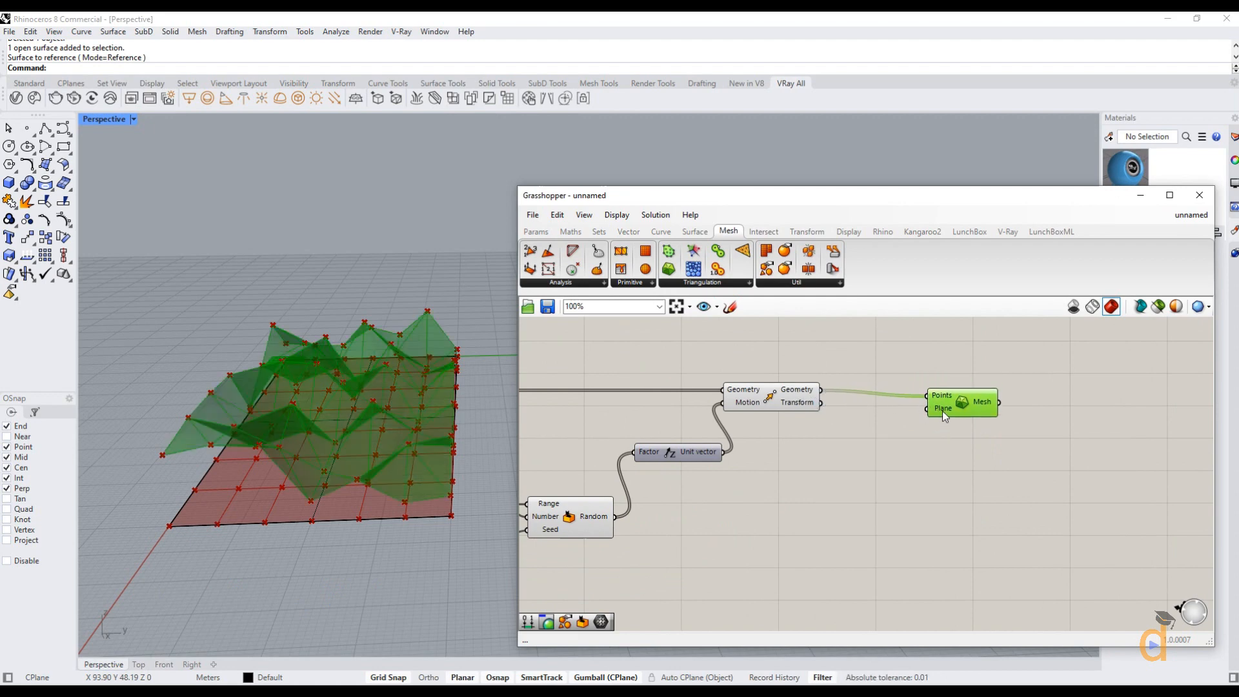
{"action": "left_click", "coordinate": [904, 534]}
{"action": "scroll", "coordinate": [904, 534], "scroll_direction": "down", "scroll_amount": 2}
{"action": "scroll", "coordinate": [917, 516], "scroll_direction": "down", "scroll_amount": 2}
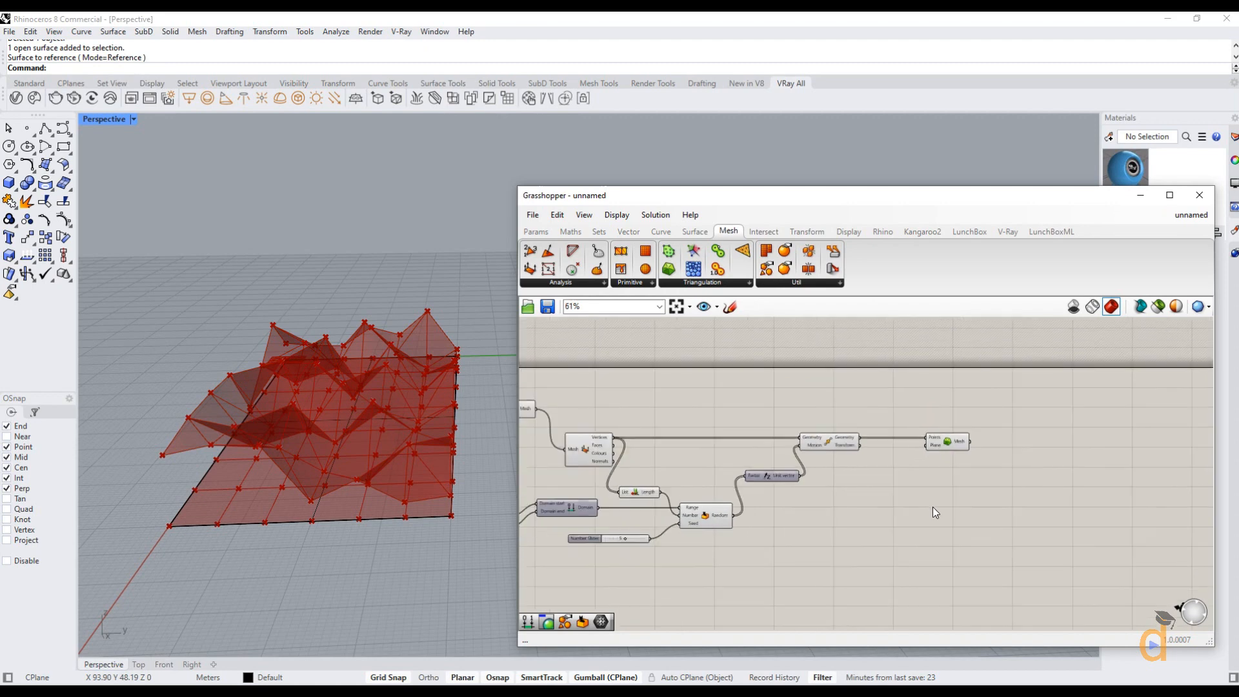
{"action": "scroll", "coordinate": [903, 503], "scroll_direction": "down", "scroll_amount": 2}
{"action": "scroll", "coordinate": [829, 485], "scroll_direction": "up", "scroll_amount": 5}
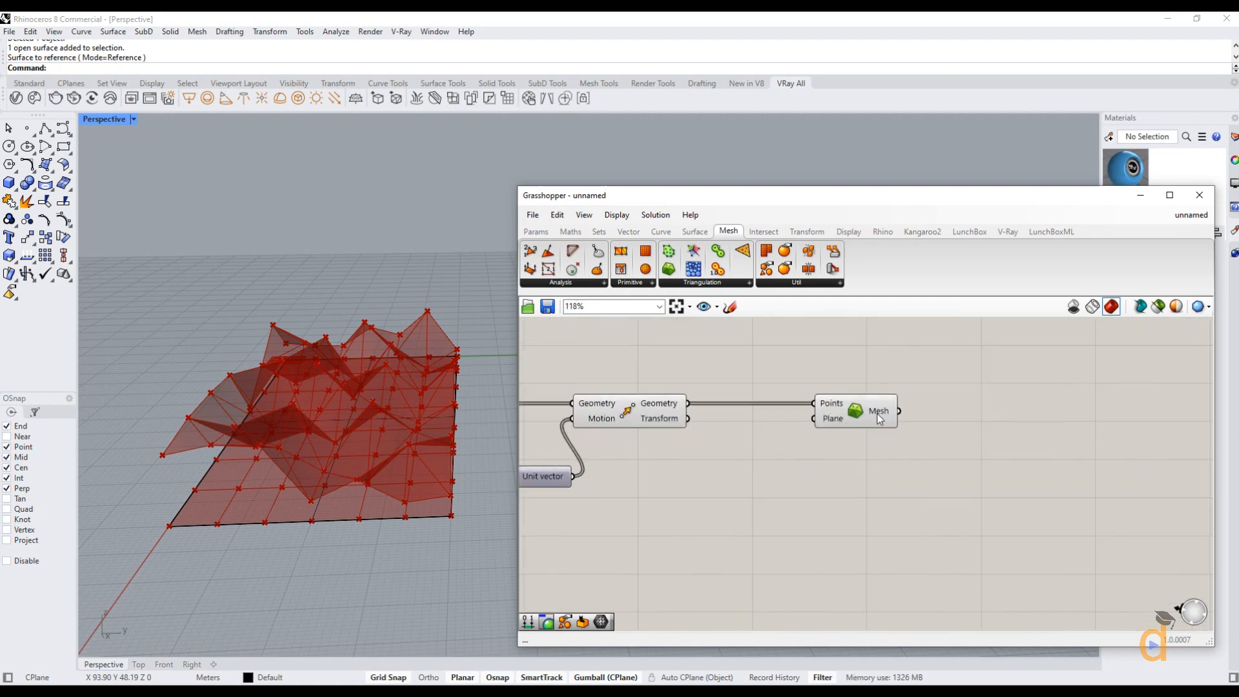
{"action": "right_click_drag", "start_coordinate": [393, 503], "coordinate": [416, 476]}
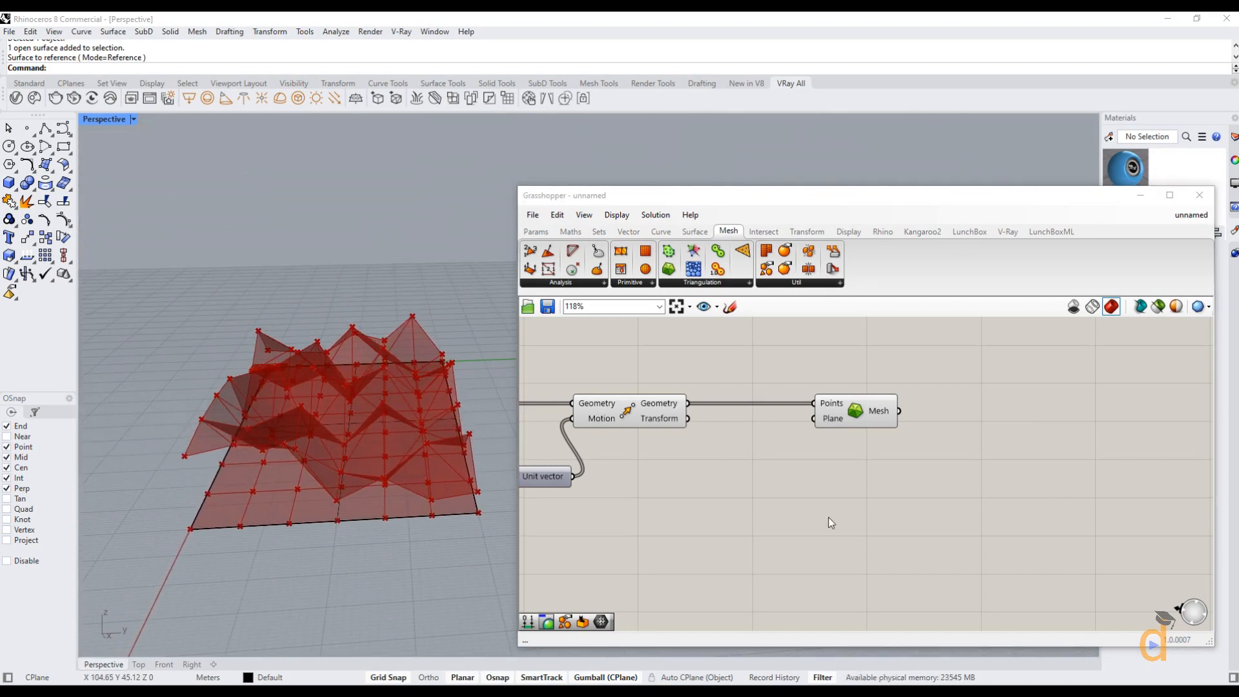
Set the Seed slider of Random to 6 and check the folded mesh from another angle.
{"action": "scroll", "coordinate": [846, 518], "scroll_direction": "down", "scroll_amount": 6}
{"action": "scroll", "coordinate": [601, 556], "scroll_direction": "up", "scroll_amount": 8}
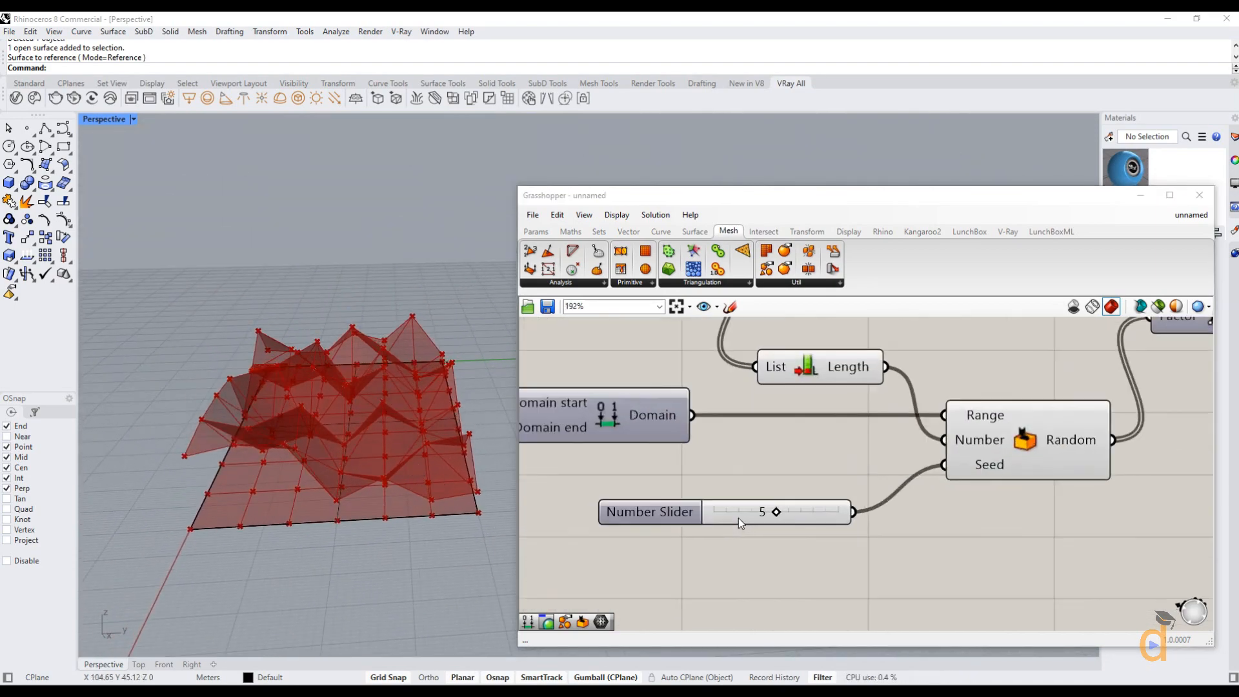
{"action": "scroll", "coordinate": [774, 514], "scroll_direction": "up", "scroll_amount": 3}
{"action": "left_click_drag", "start_coordinate": [780, 508], "coordinate": [803, 524]}
{"action": "right_click_drag", "start_coordinate": [407, 539], "coordinate": [393, 552]}
{"action": "scroll", "coordinate": [620, 534], "scroll_direction": "down", "scroll_amount": 8}
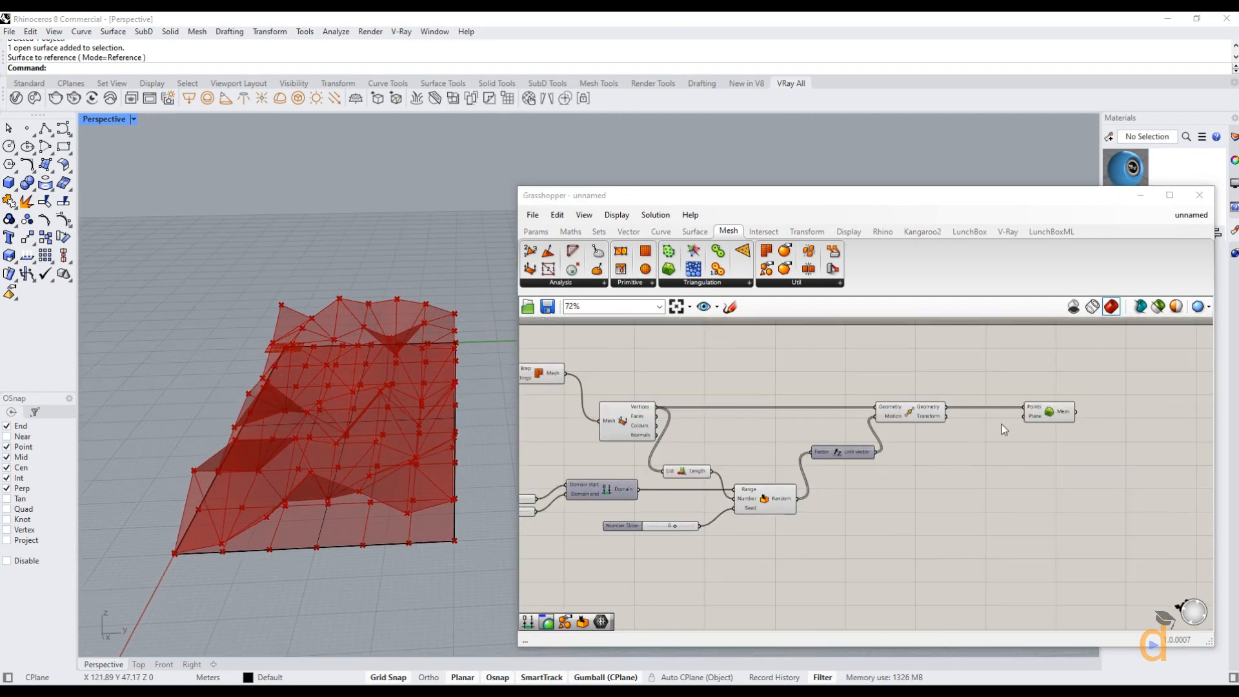
Select the Delaunay Mesh component and set the Domain end slider to 10, keeping Domain start at 0.
{"action": "left_click", "coordinate": [1058, 413]}
{"action": "scroll", "coordinate": [974, 517], "scroll_direction": "down", "scroll_amount": 3}
{"action": "scroll", "coordinate": [684, 509], "scroll_direction": "up", "scroll_amount": 10}
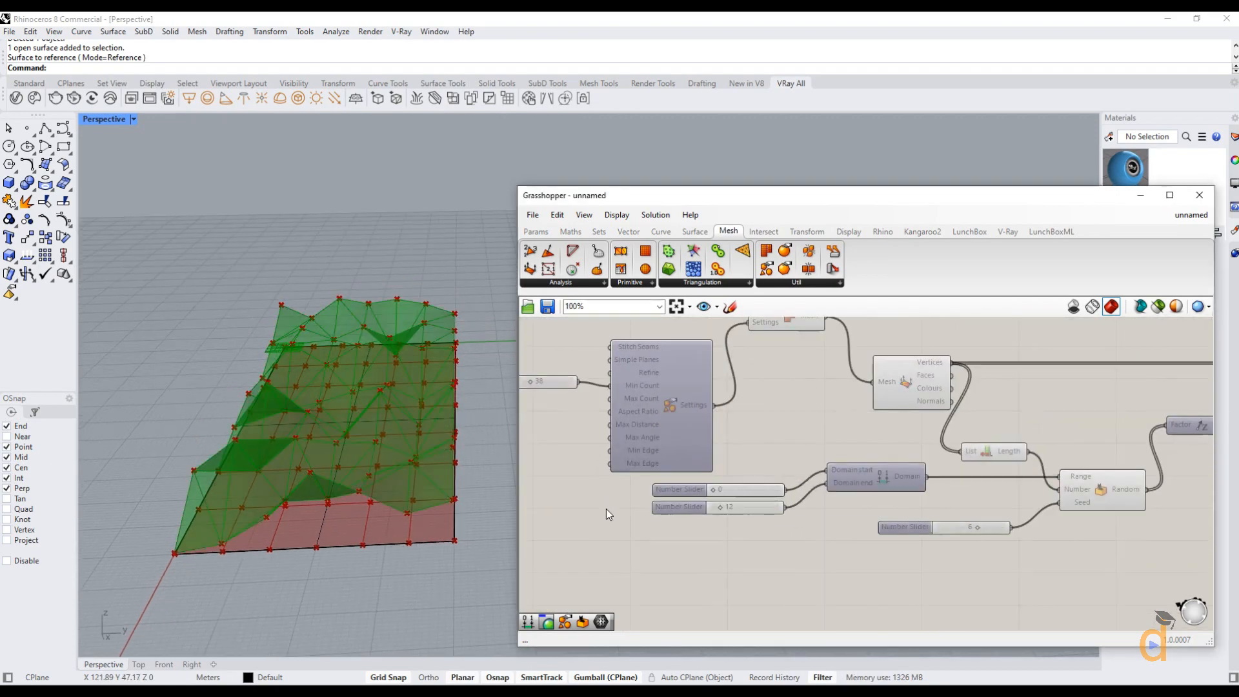
{"action": "mouse_move", "coordinate": [742, 524]}
{"action": "left_mouse_down"}
{"action": "mouse_move", "coordinate": [732, 530]}
{"action": "mouse_move", "coordinate": [755, 530]}
{"action": "mouse_move", "coordinate": [719, 536]}
{"action": "mouse_move", "coordinate": [739, 539]}
{"action": "left_mouse_up"}
{"action": "left_click_drag", "start_coordinate": [733, 480], "coordinate": [730, 489]}
{"action": "scroll", "coordinate": [678, 491], "scroll_direction": "down", "scroll_amount": 5}
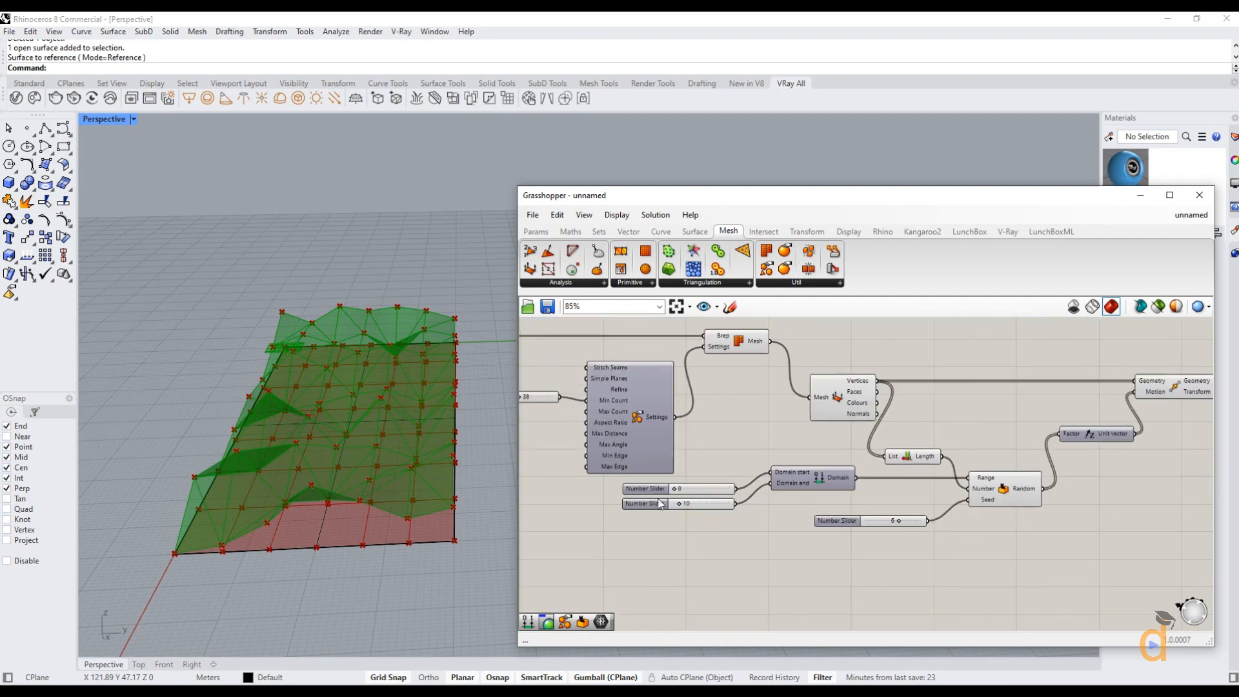
Change the Seed slider of Random to give the mesh a different fold pattern.
{"action": "scroll", "coordinate": [872, 527], "scroll_direction": "up", "scroll_amount": 5}
{"action": "left_click_drag", "start_coordinate": [873, 526], "coordinate": [843, 536]}
{"action": "scroll", "coordinate": [761, 551], "scroll_direction": "down", "scroll_amount": 5}
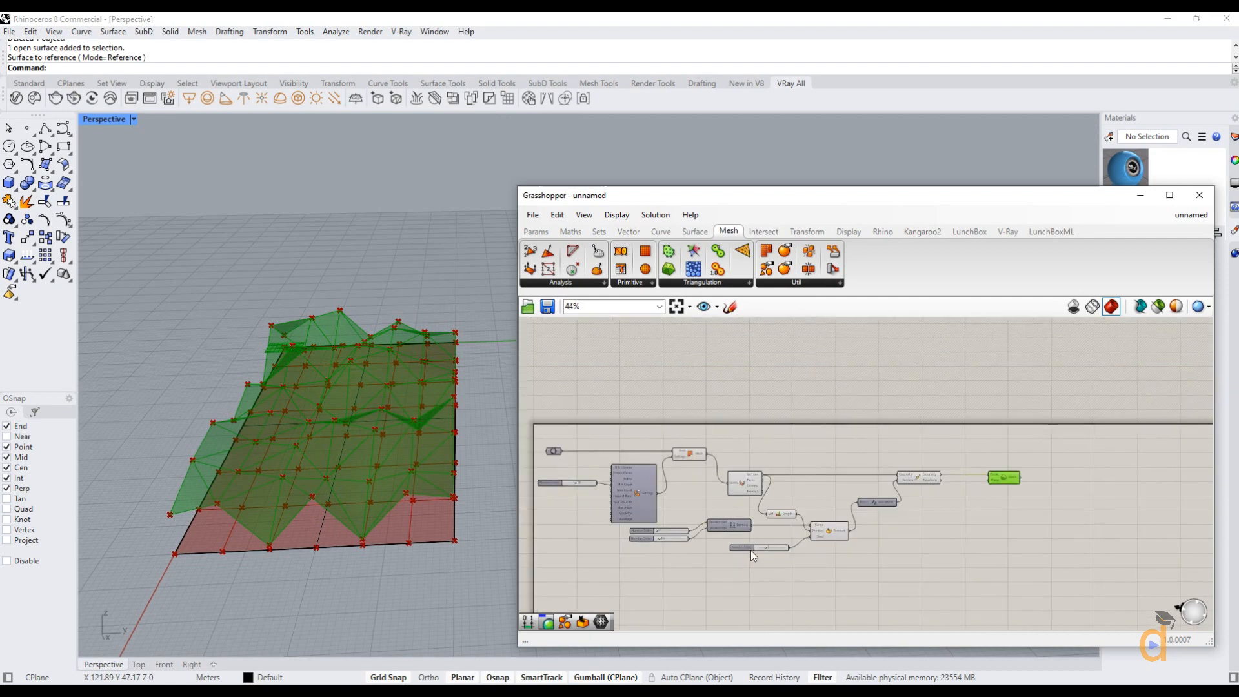
Add a Custom Preview component to the canvas beside Delaunay Mesh.
{"action": "scroll", "coordinate": [1010, 494], "scroll_direction": "up", "scroll_amount": 5}
{"action": "scroll", "coordinate": [772, 496], "scroll_direction": "down", "scroll_amount": 3}
{"action": "scroll", "coordinate": [1027, 419], "scroll_direction": "up", "scroll_amount": 4}
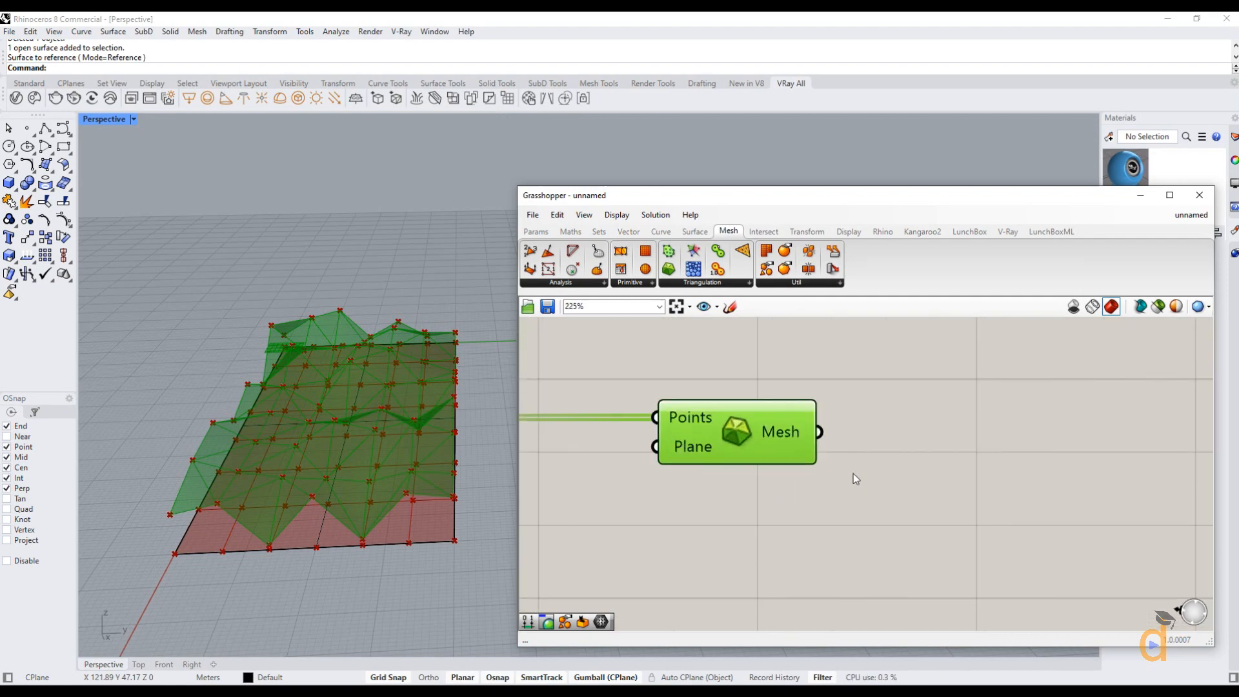
{"action": "left_click", "coordinate": [535, 231]}
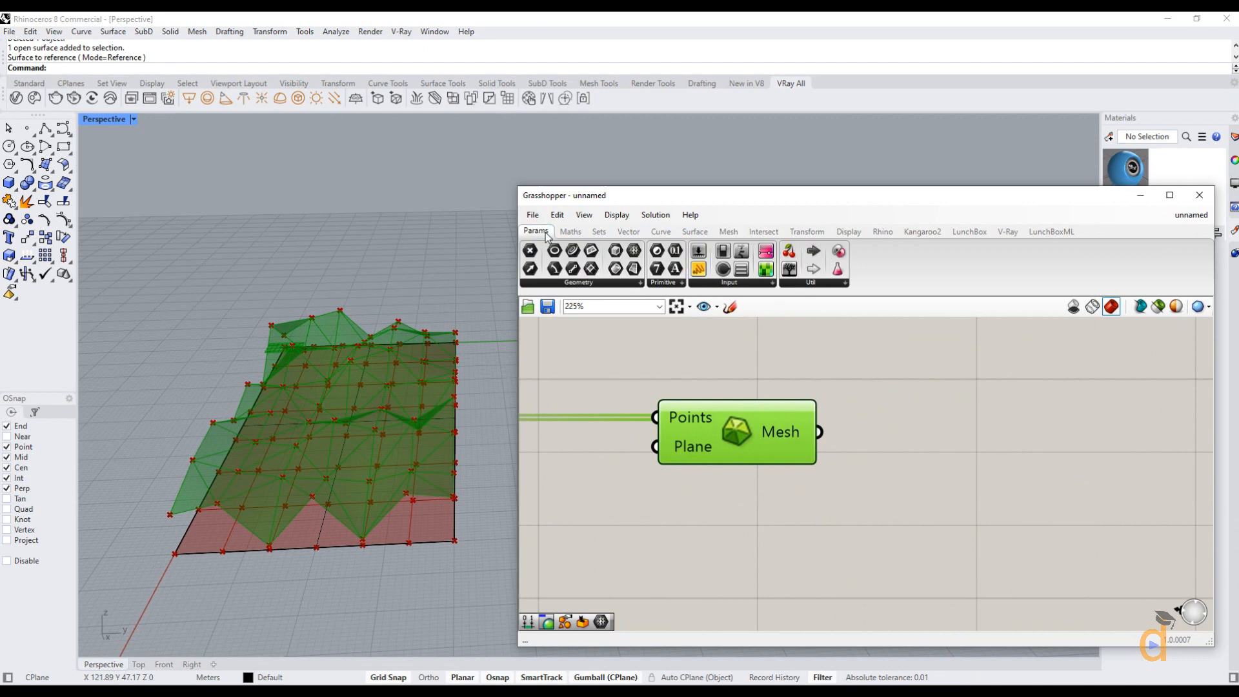
{"action": "left_click", "coordinate": [844, 233]}
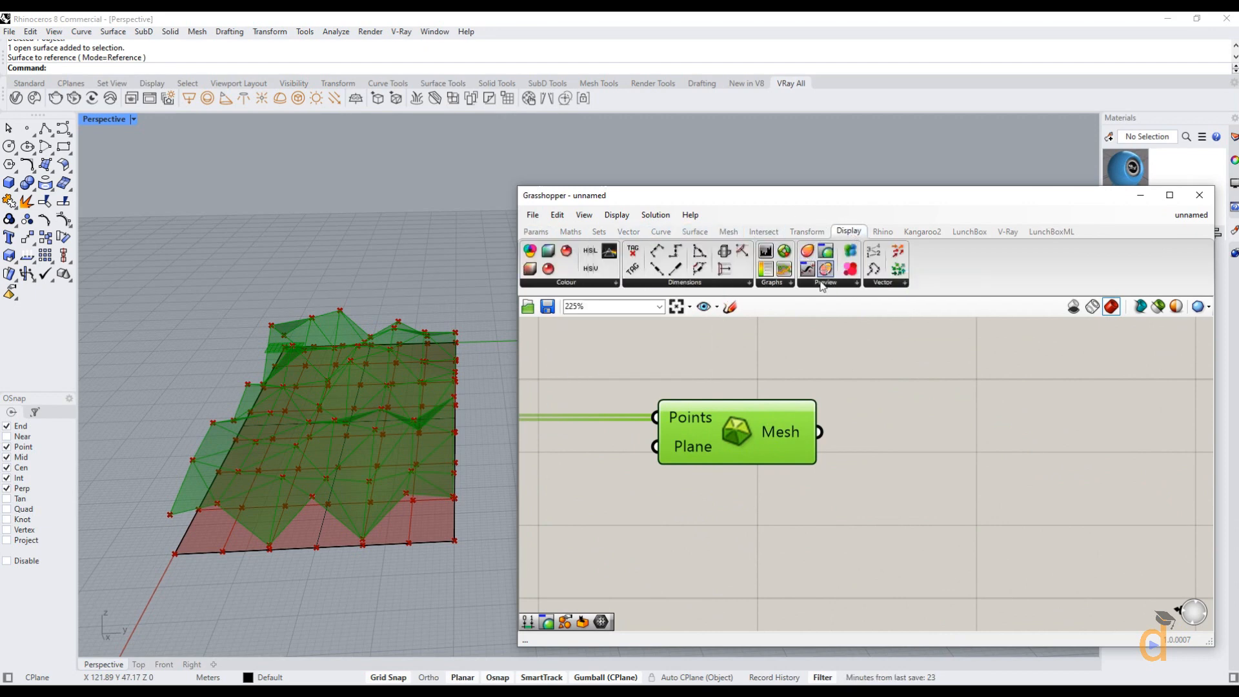
{"action": "scroll", "coordinate": [806, 452], "scroll_direction": "down", "scroll_amount": 5}
{"action": "scroll", "coordinate": [890, 517], "scroll_direction": "up", "scroll_amount": 5}
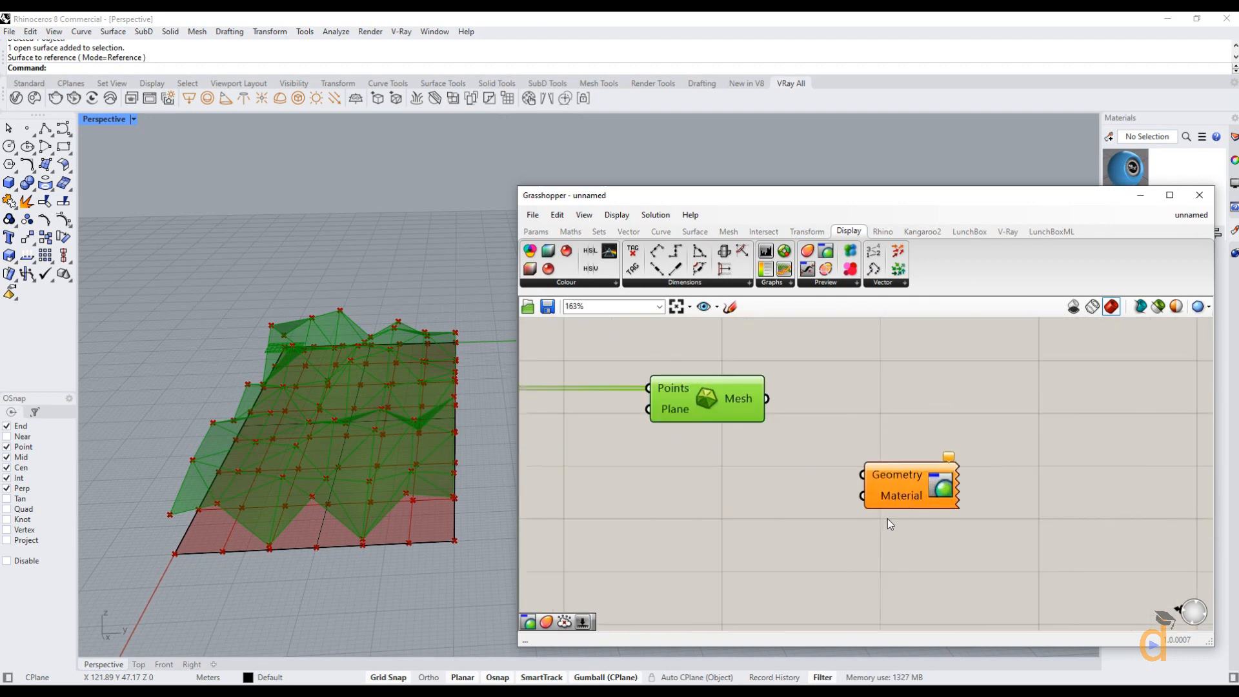
{"action": "left_click", "coordinate": [933, 499]}
{"action": "scroll", "coordinate": [863, 420], "scroll_direction": "down", "scroll_amount": 1}
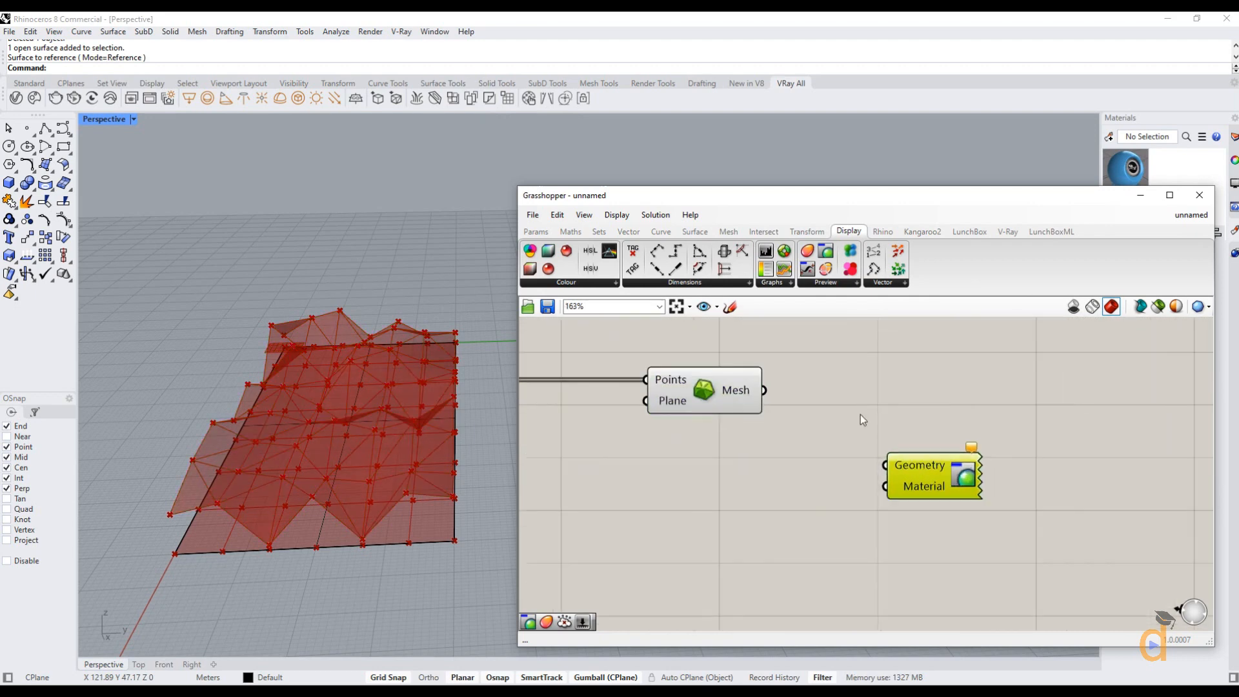
Connect the Mesh output of Delaunay Mesh to the Geometry input of Custom Preview and inspect the shaded mesh.
{"action": "left_click", "coordinate": [738, 393]}
{"action": "left_click_drag", "start_coordinate": [763, 390], "coordinate": [893, 467]}
{"action": "right_click_drag", "start_coordinate": [361, 436], "coordinate": [310, 444]}
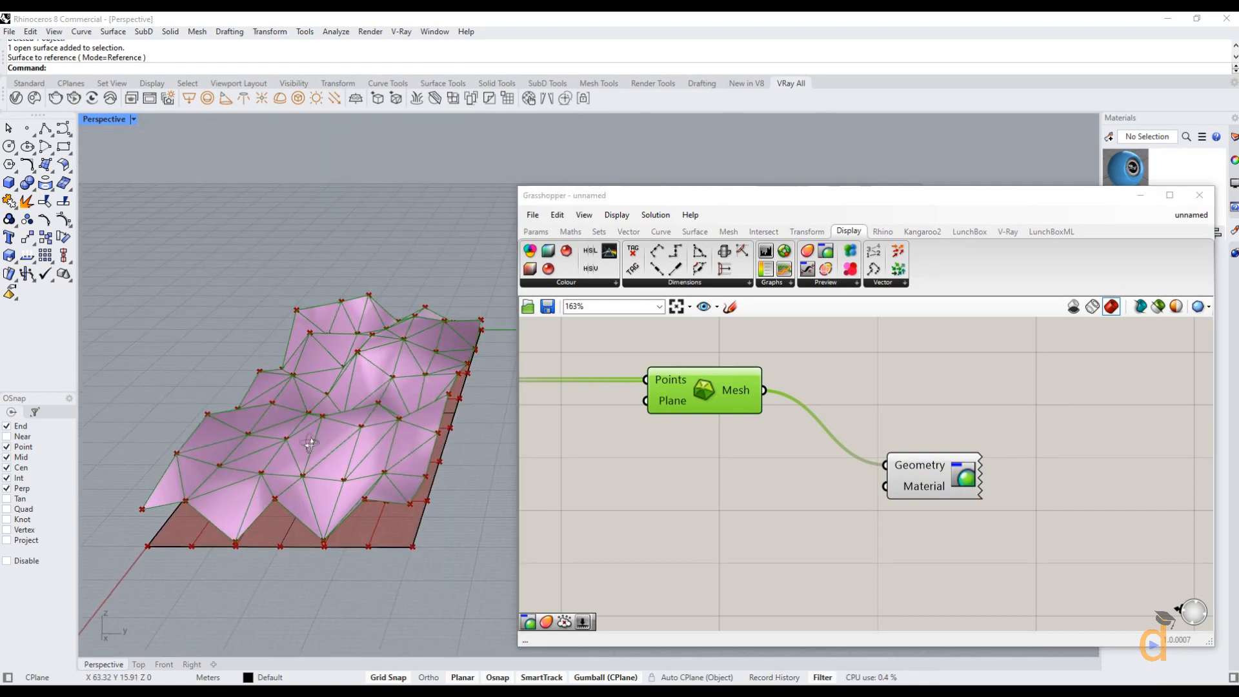
{"action": "scroll", "coordinate": [319, 420], "scroll_direction": "up", "scroll_amount": 1}
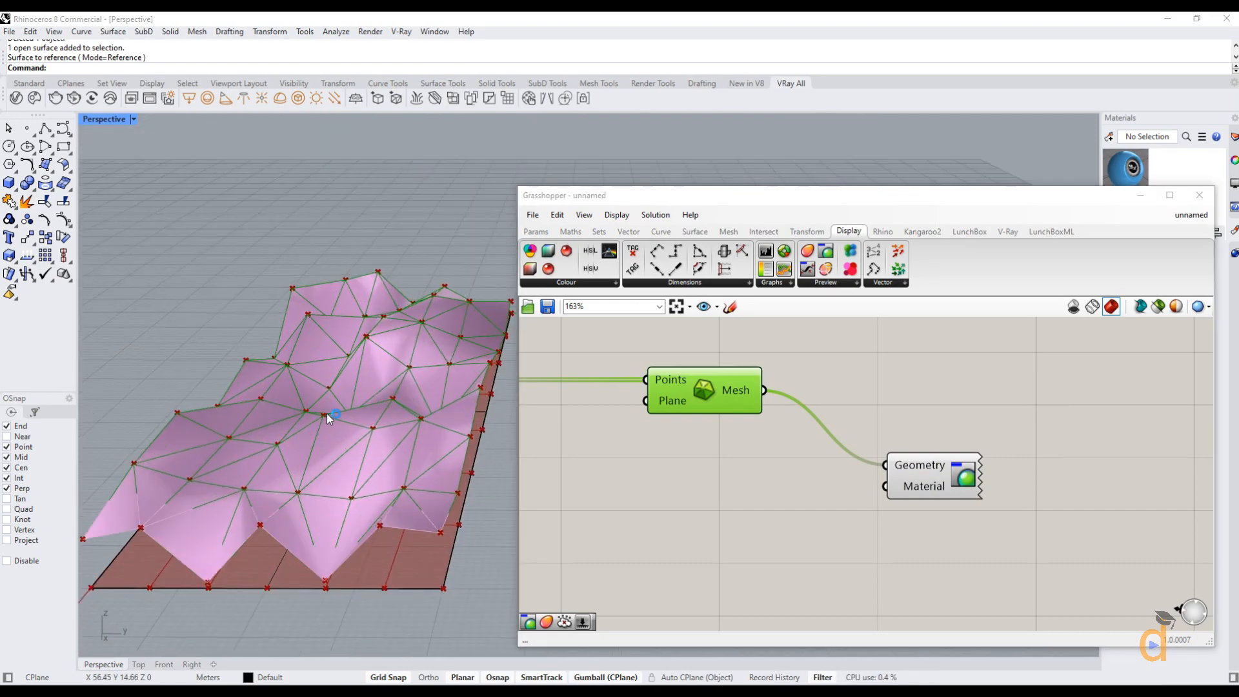
{"action": "scroll", "coordinate": [326, 413], "scroll_direction": "up", "scroll_amount": 1}
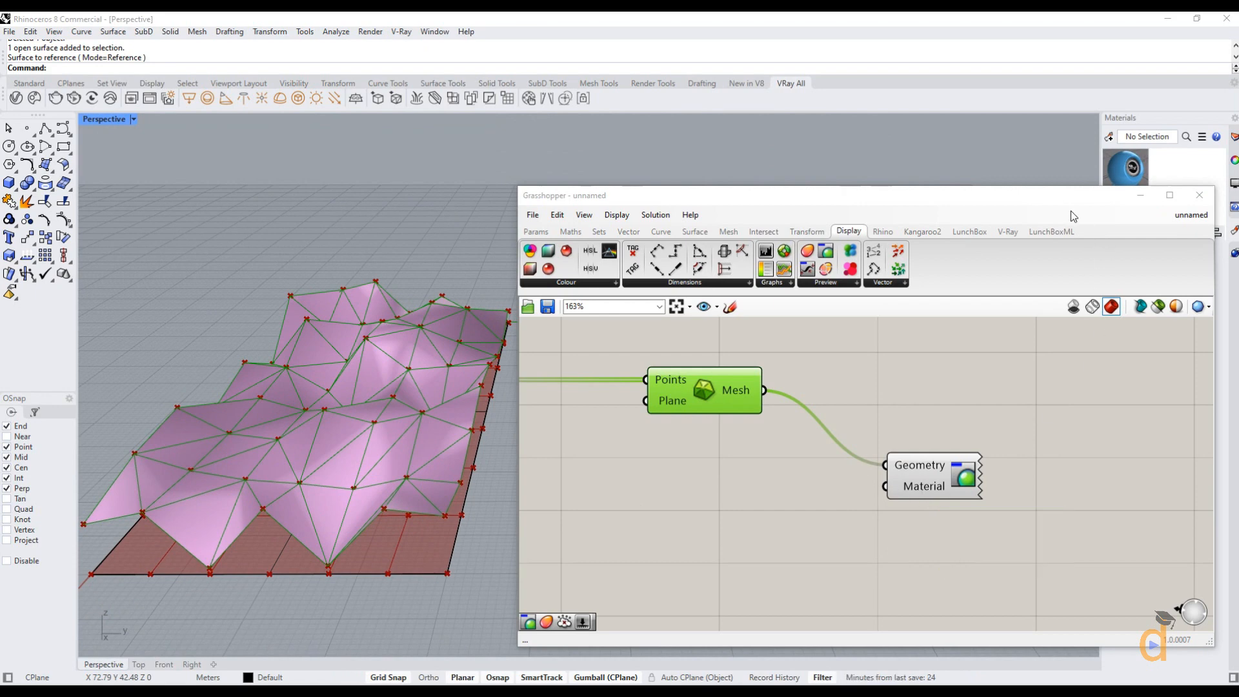
Minimize Grasshopper and import the Diamond Tile material from the Pattern folder of Rhino's render content.
{"action": "left_click", "coordinate": [1140, 195]}
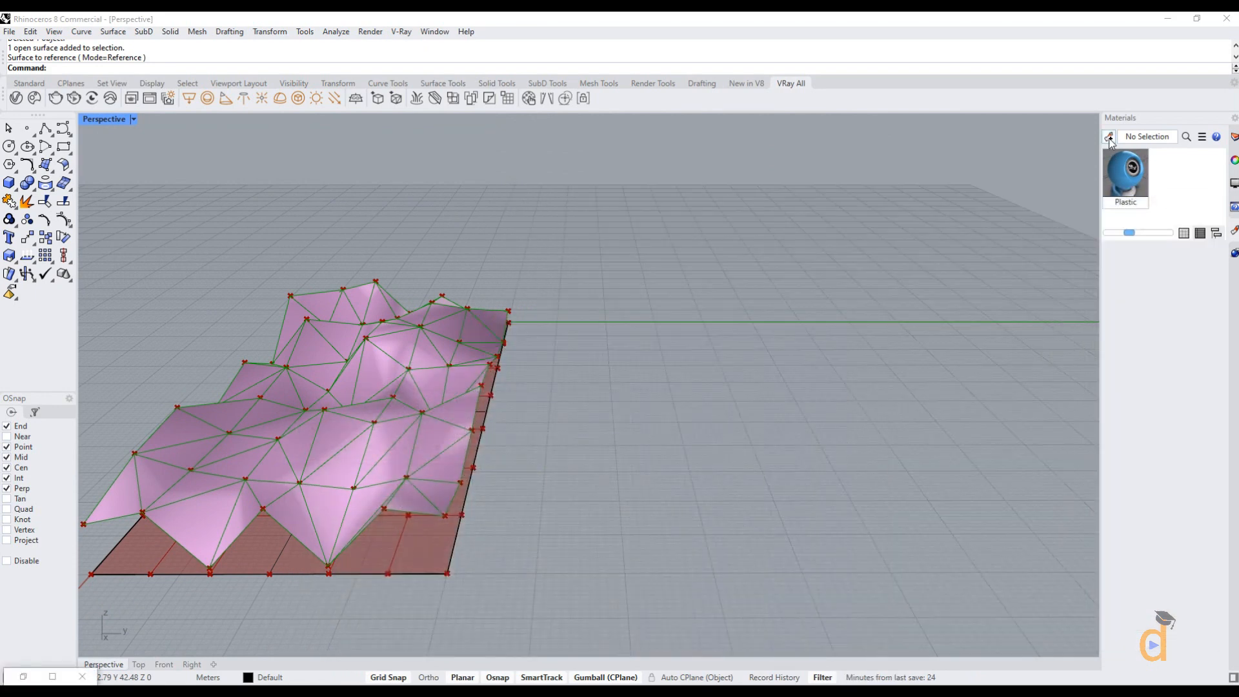
{"action": "left_click", "coordinate": [1109, 137]}
{"action": "left_click", "coordinate": [915, 147]}
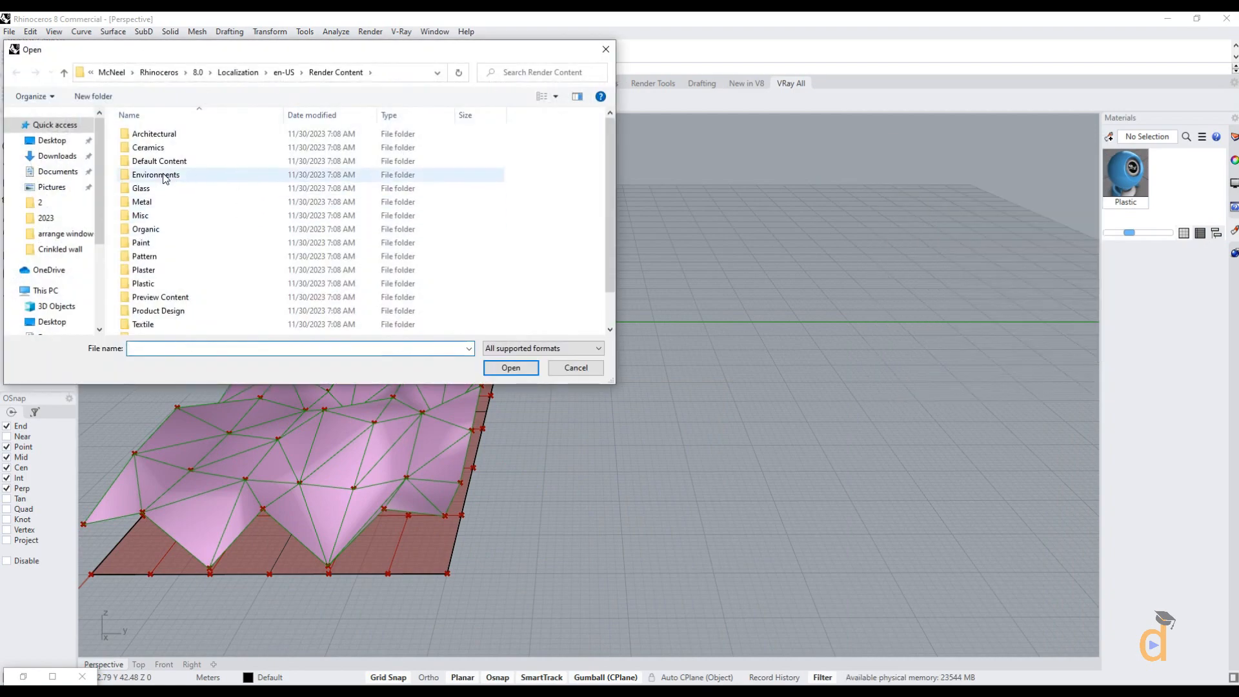
{"action": "double_click", "coordinate": [145, 229]}
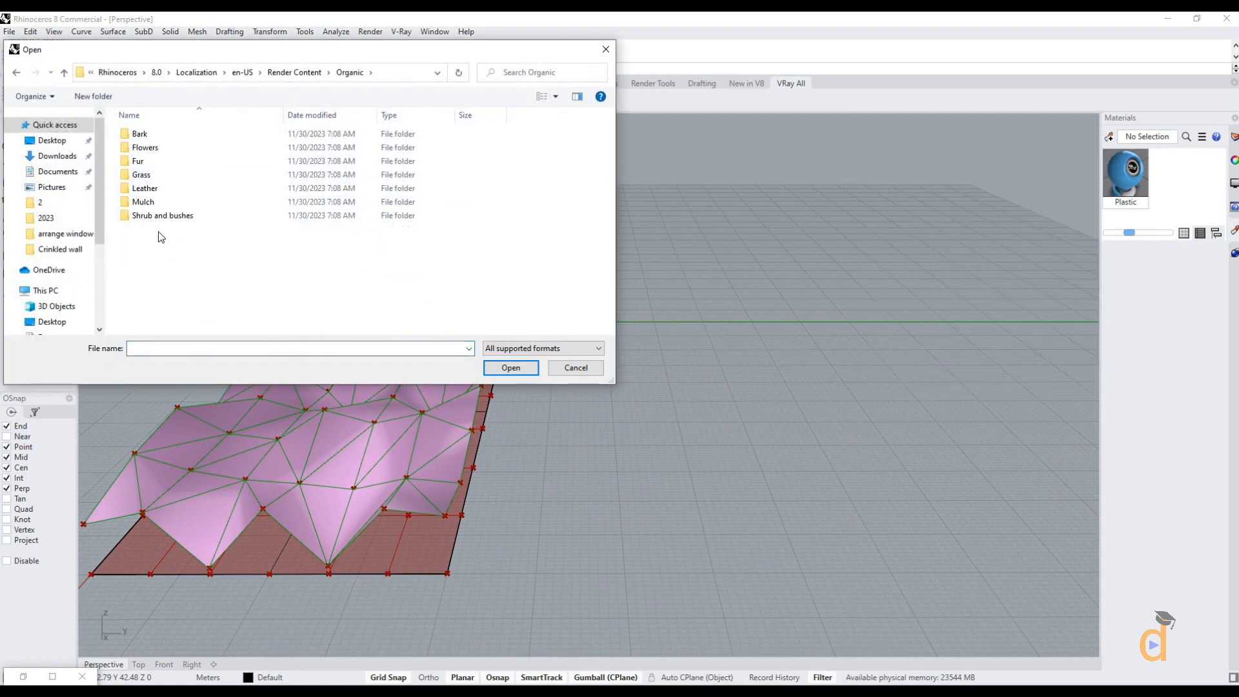
{"action": "left_click", "coordinate": [64, 72]}
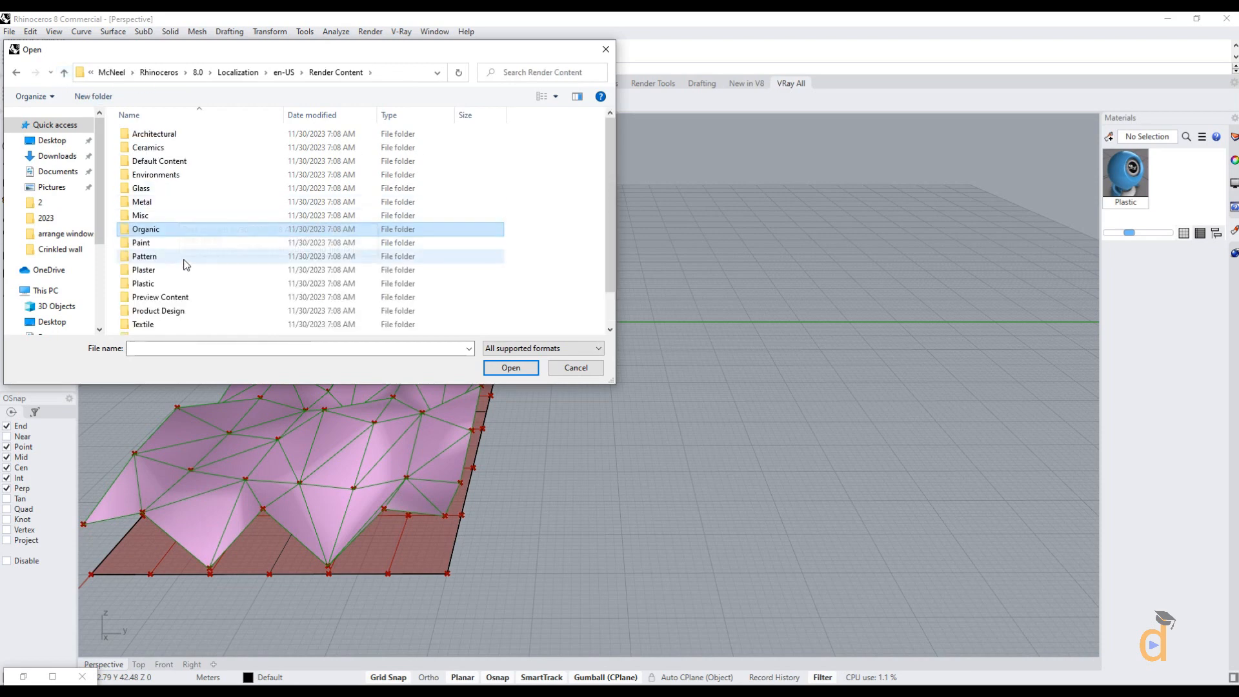
{"action": "scroll", "coordinate": [169, 235], "scroll_direction": "down", "scroll_amount": 1}
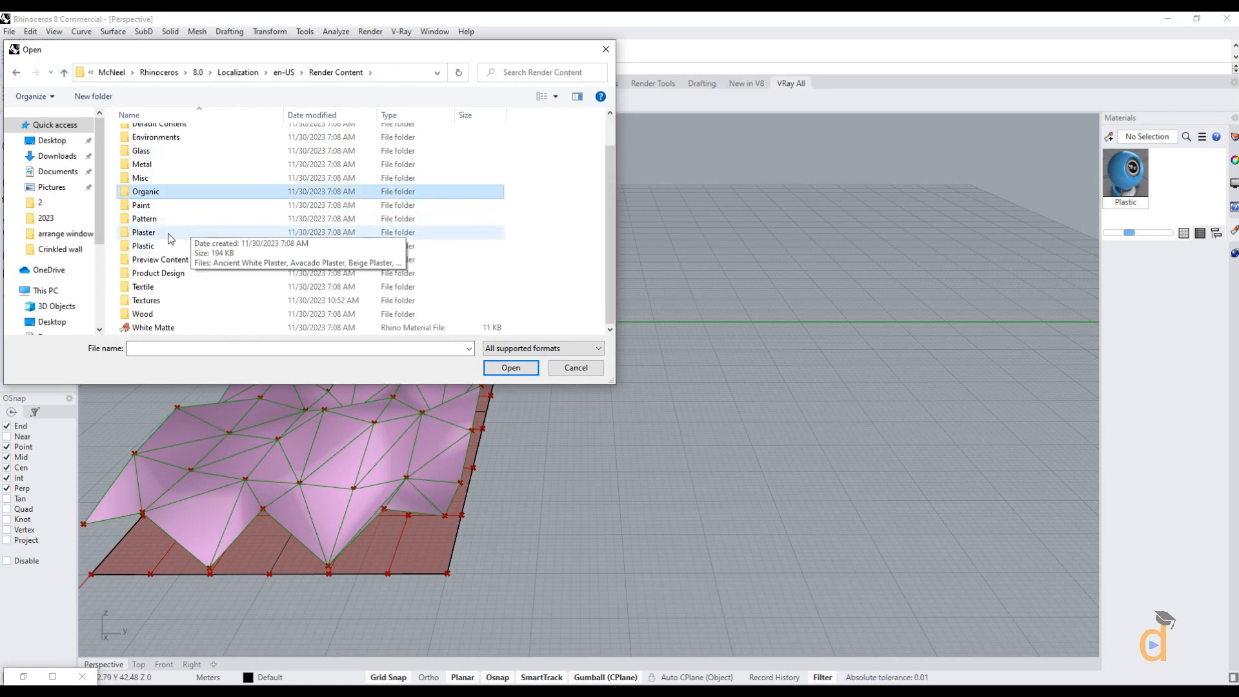
{"action": "left_click", "coordinate": [149, 223]}
{"action": "double_click", "coordinate": [150, 223]}
{"action": "left_click", "coordinate": [291, 156]}
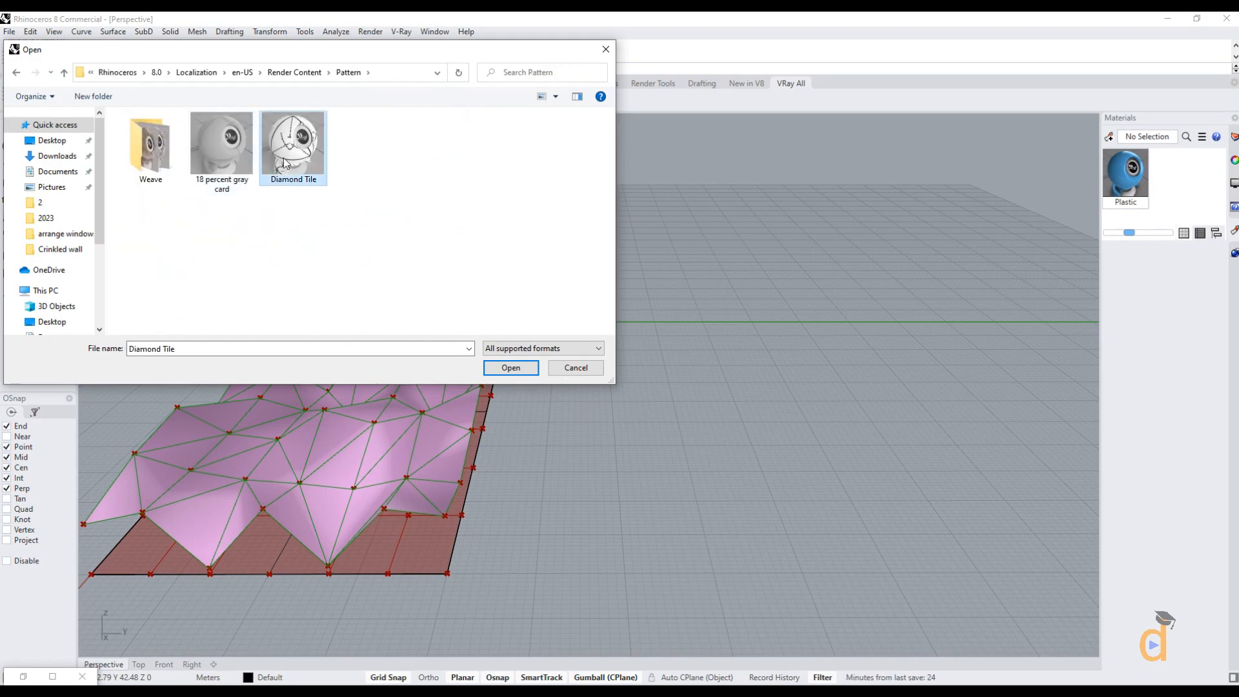
{"action": "left_click", "coordinate": [520, 373]}
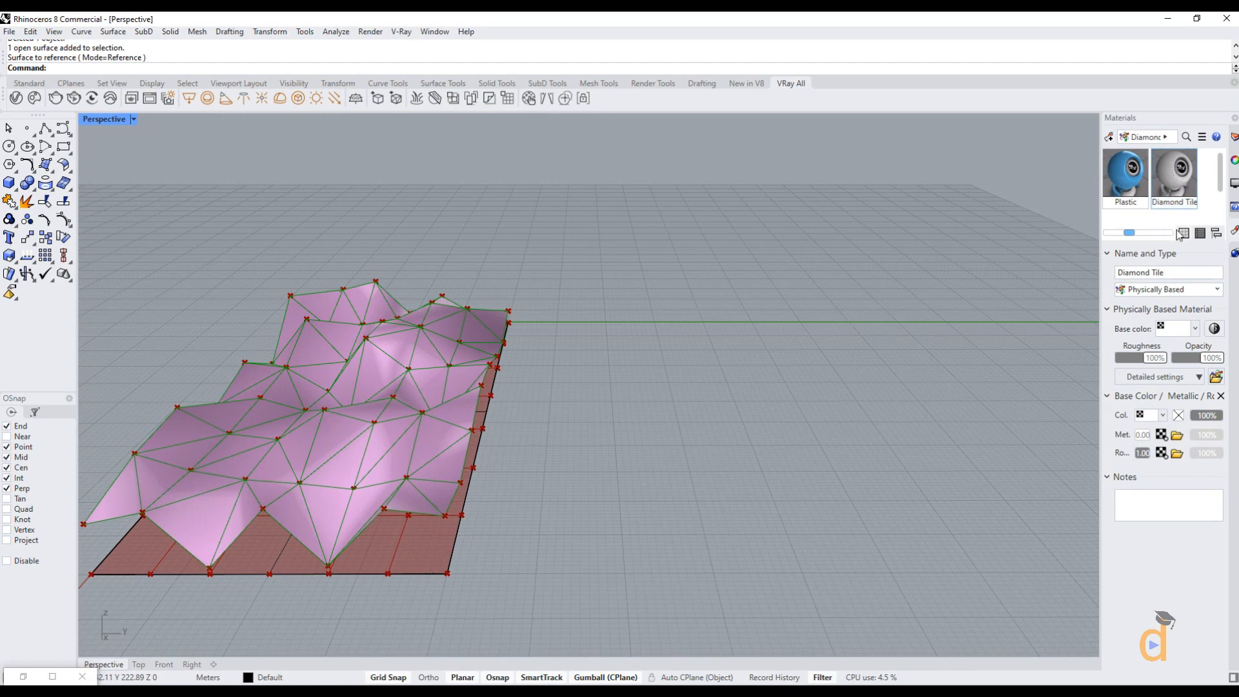
Open the base color bitmap texture of the Diamond Tile material and set its X and Y mapping size to 1.734.
{"action": "left_click", "coordinate": [1177, 417]}
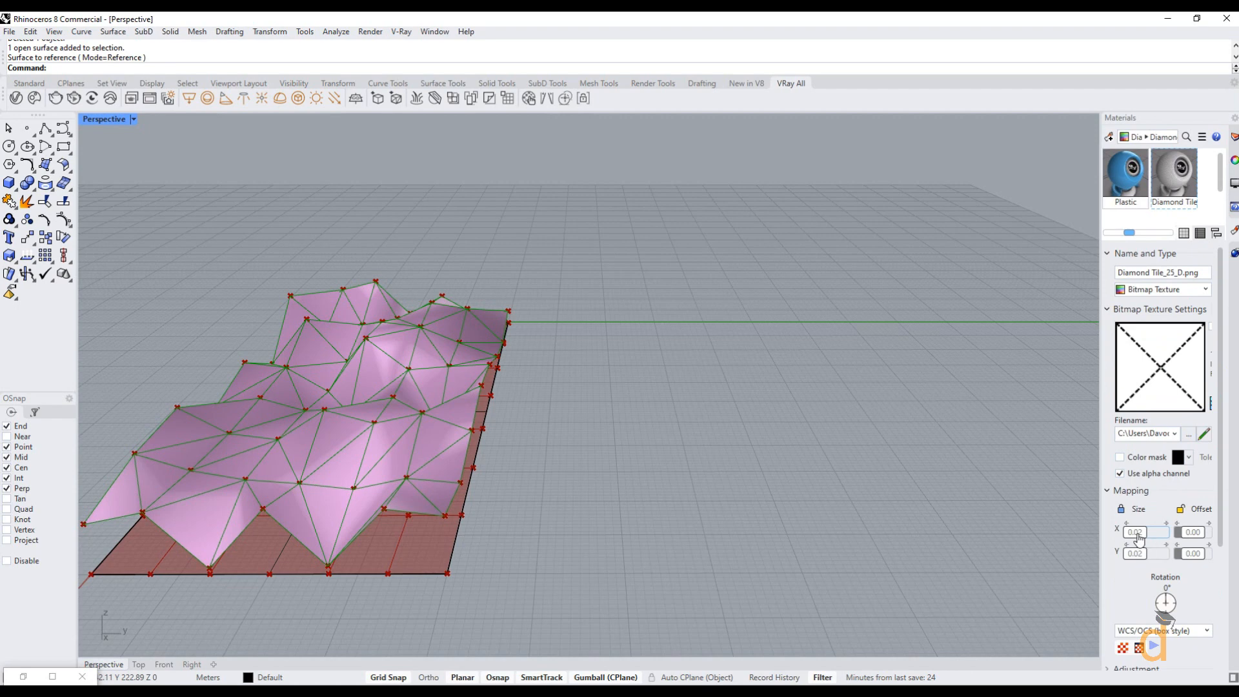
{"action": "left_click_drag", "start_coordinate": [1137, 535], "coordinate": [1141, 535]}
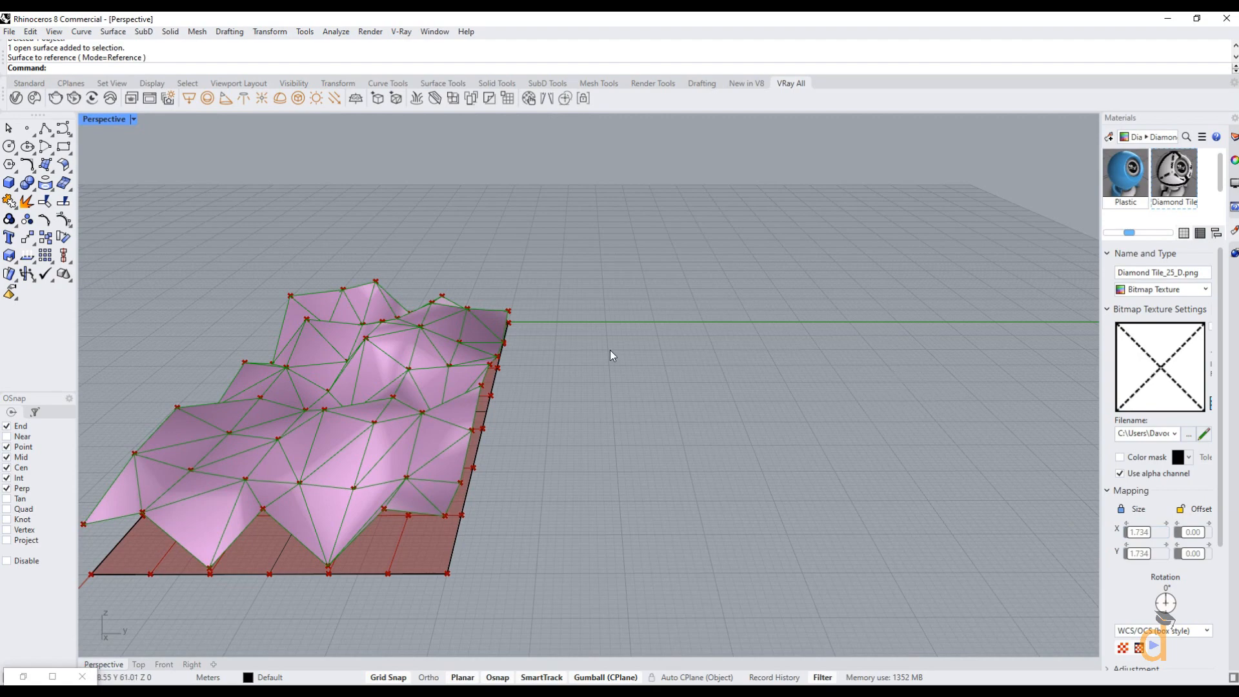
Restore Grasshopper and assign the Diamond Tile material to the Material input of Custom Preview.
{"action": "left_click", "coordinate": [32, 683]}
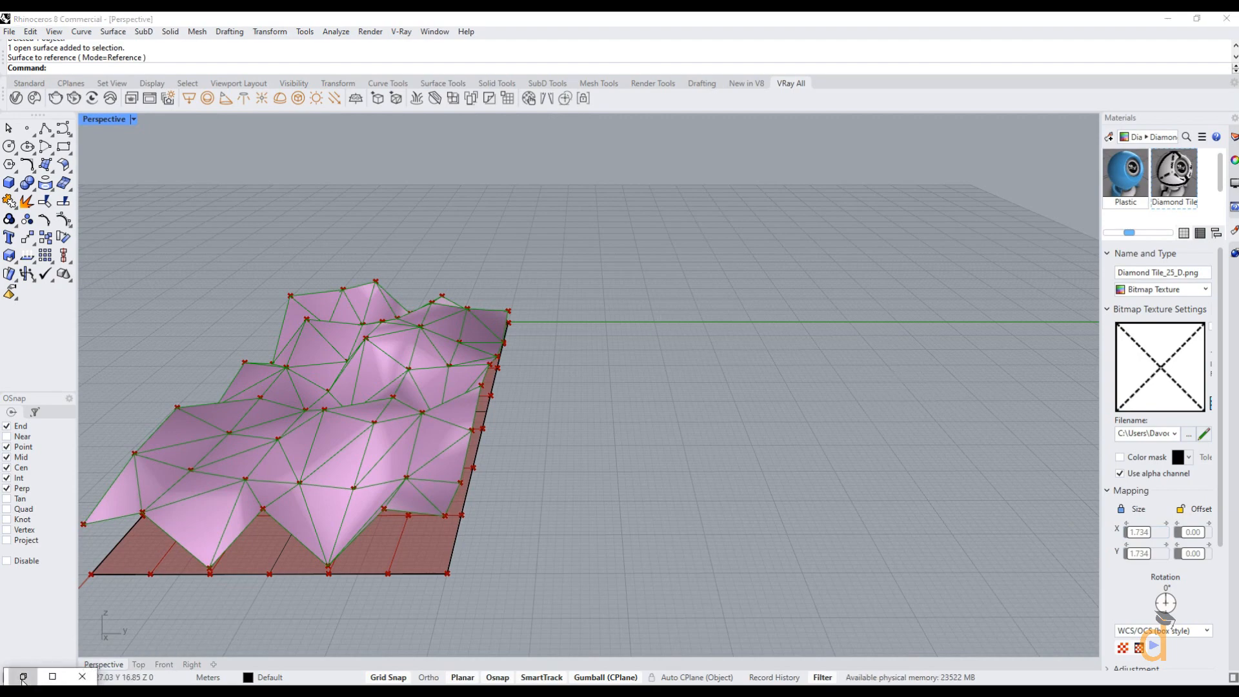
{"action": "right_click", "coordinate": [927, 486]}
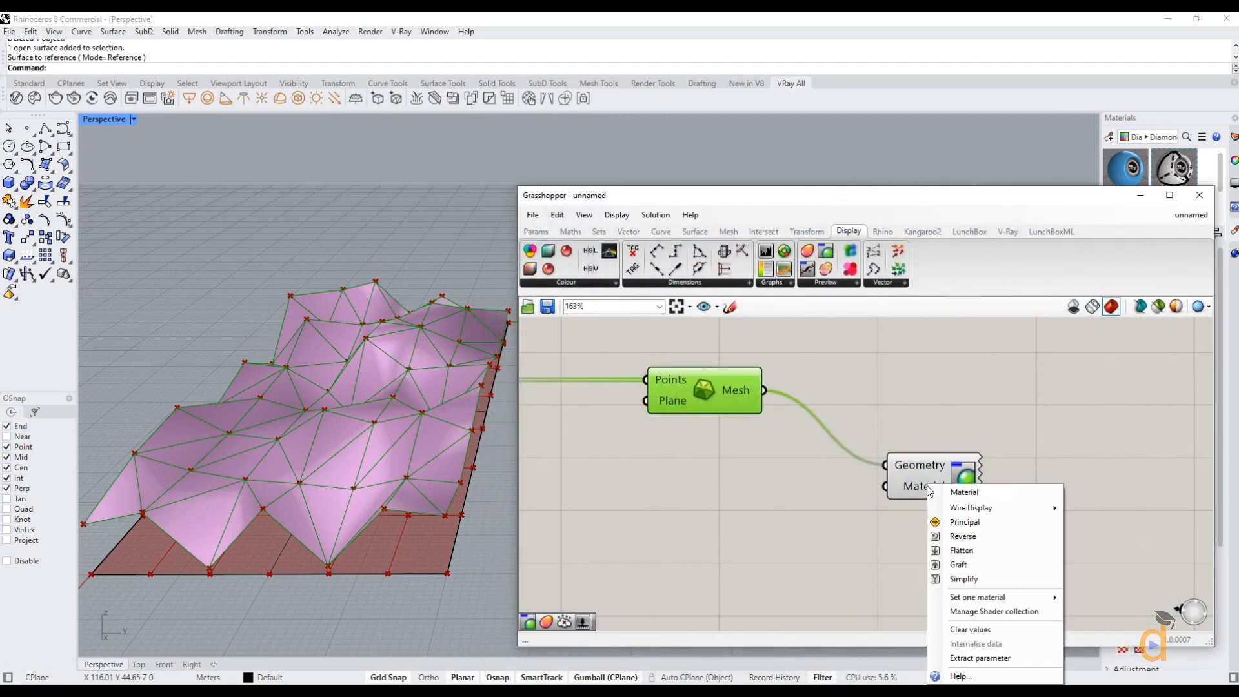
{"action": "mouse_move", "coordinate": [1034, 604]}
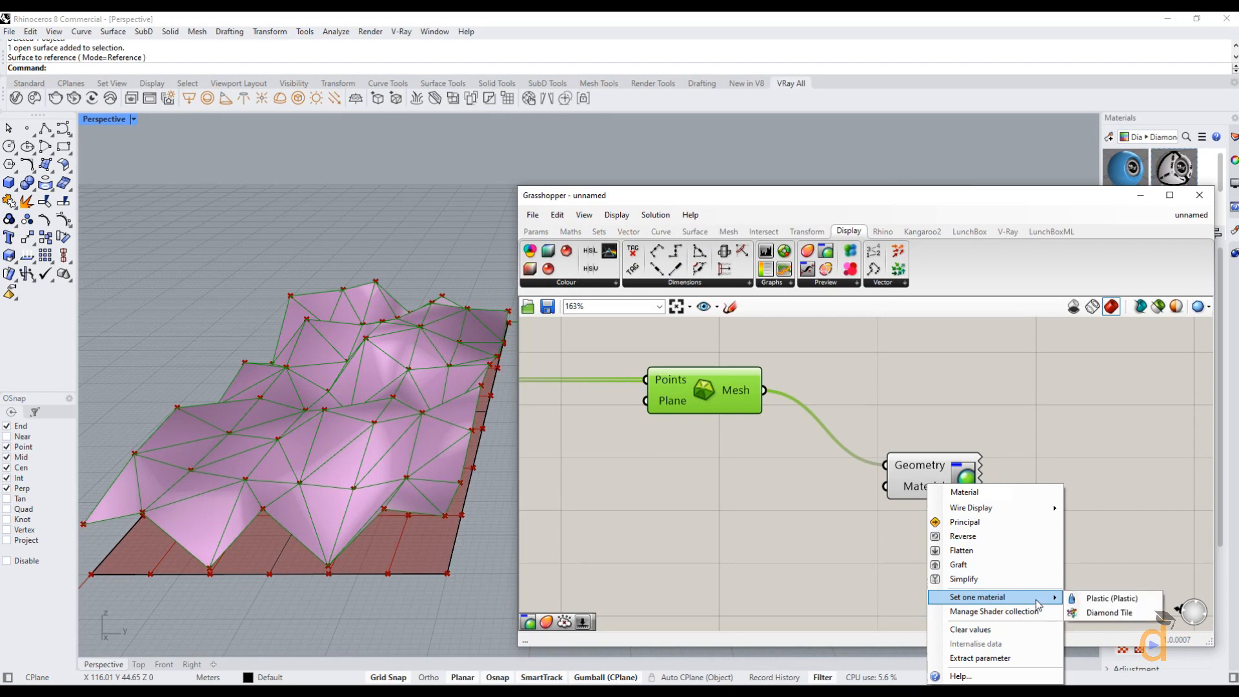
{"action": "left_click", "coordinate": [1094, 610]}
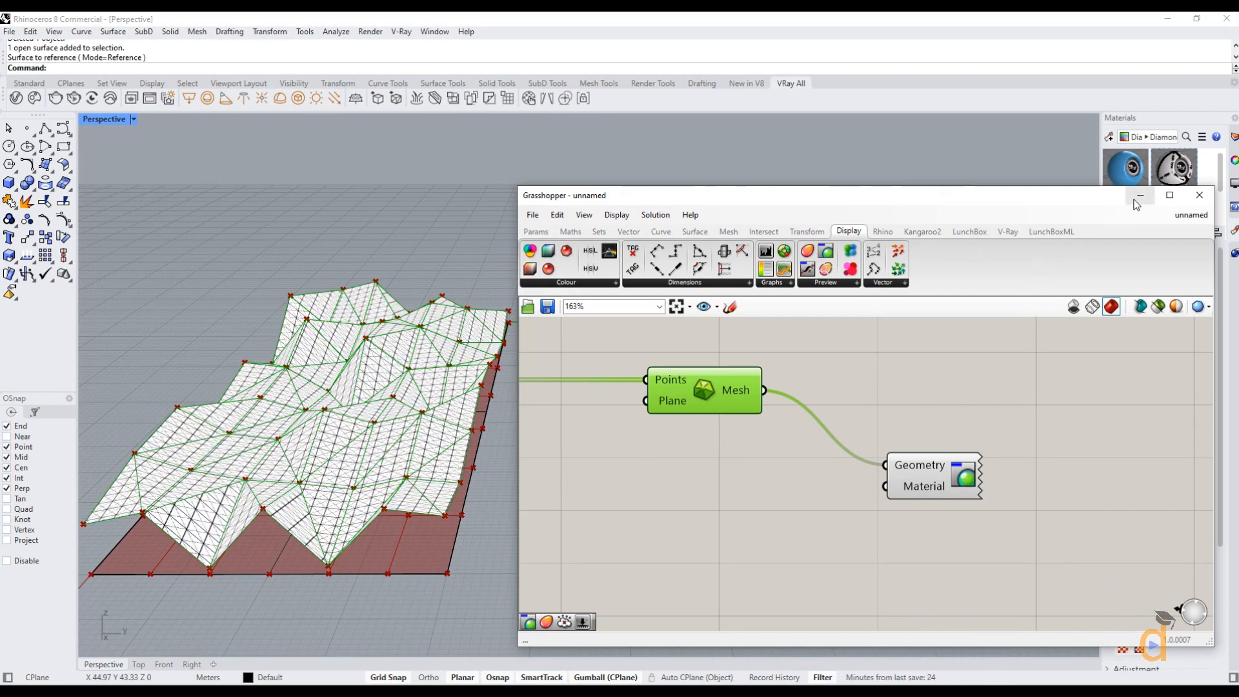
{"action": "left_click", "coordinate": [996, 159]}
Minimize Grasshopper and increase the Diamond Tile bitmap texture's X and Y mapping size to 4.571.
{"action": "left_click", "coordinate": [1140, 195]}
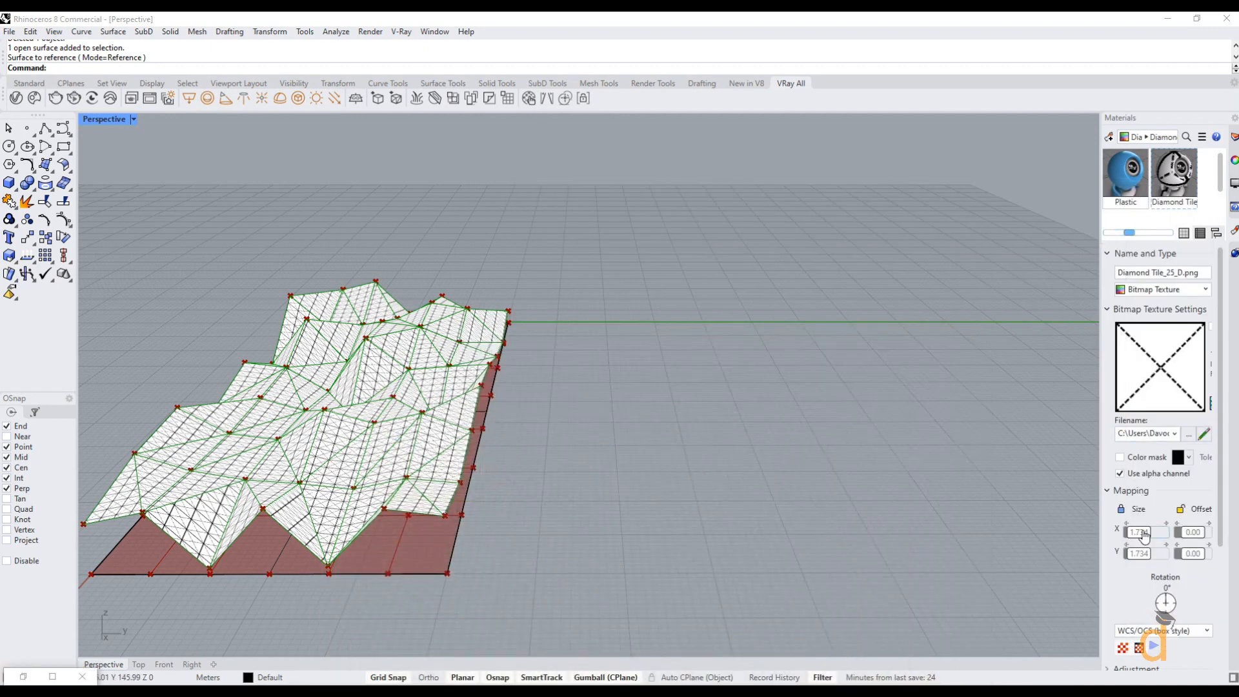
{"action": "left_click_drag", "start_coordinate": [1140, 536], "coordinate": [1143, 536]}
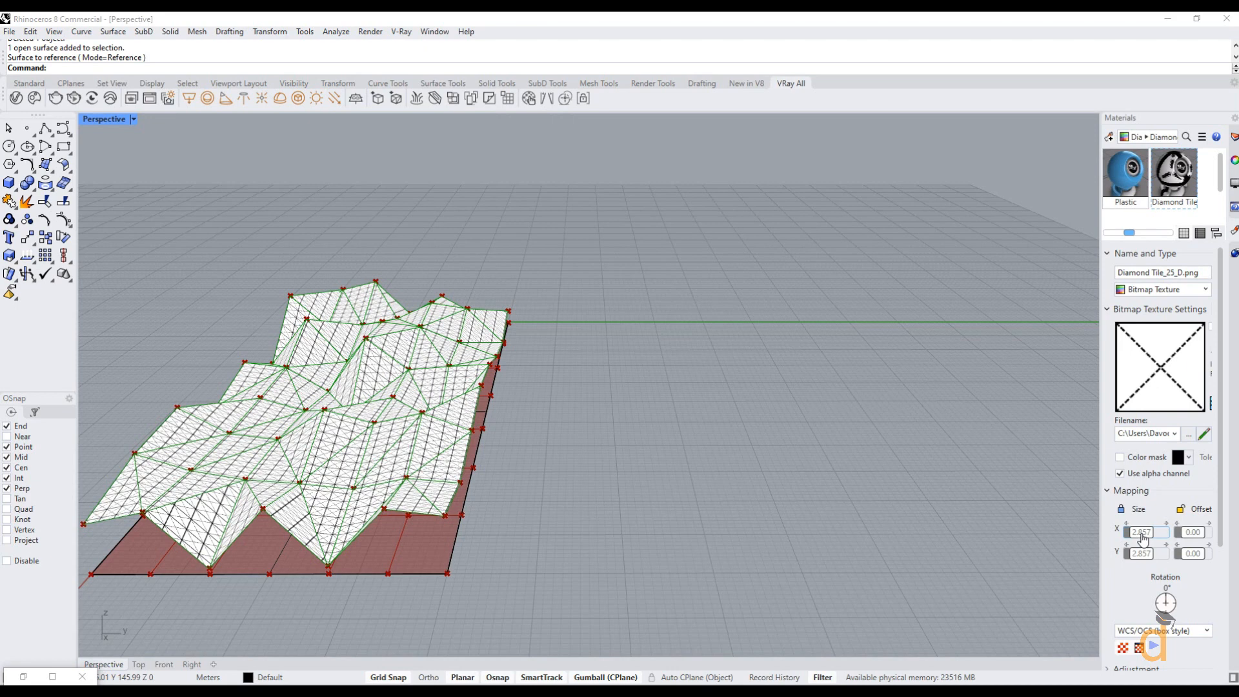
{"action": "left_click_drag", "start_coordinate": [1143, 537], "coordinate": [1146, 538]}
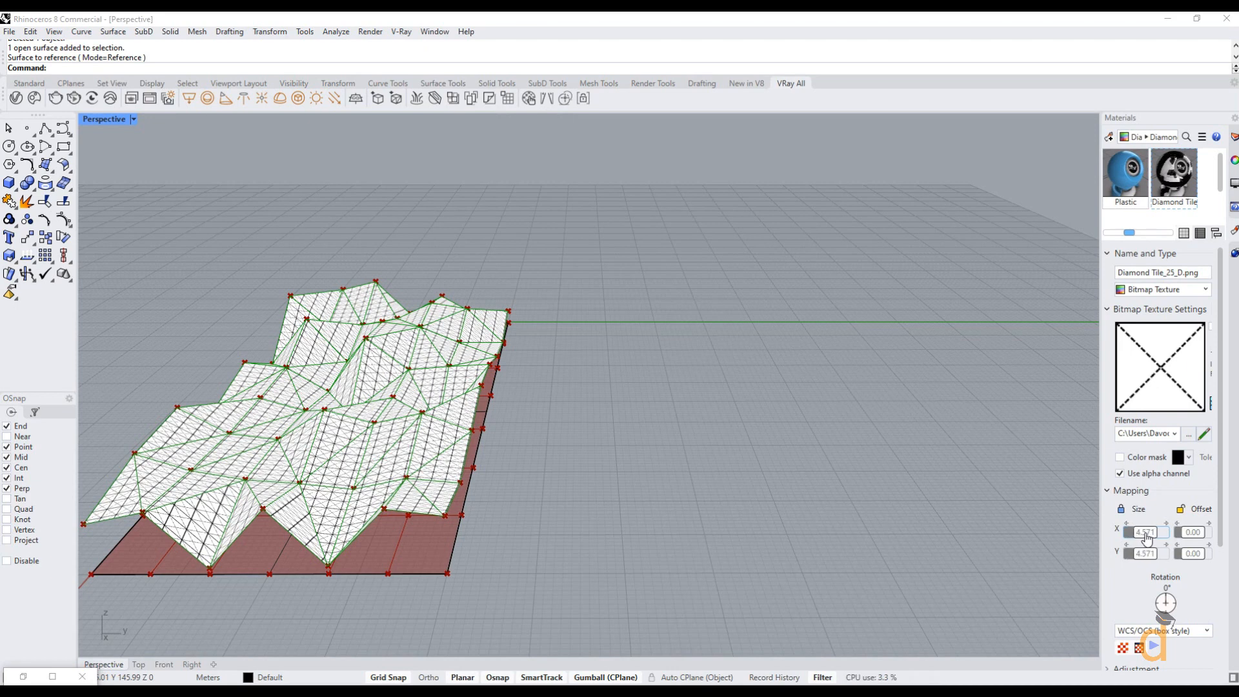
Clear the Material input of Custom Preview in Grasshopper and assign the Diamond Tile material to it again.
{"action": "left_click", "coordinate": [23, 677]}
{"action": "right_click", "coordinate": [929, 485]}
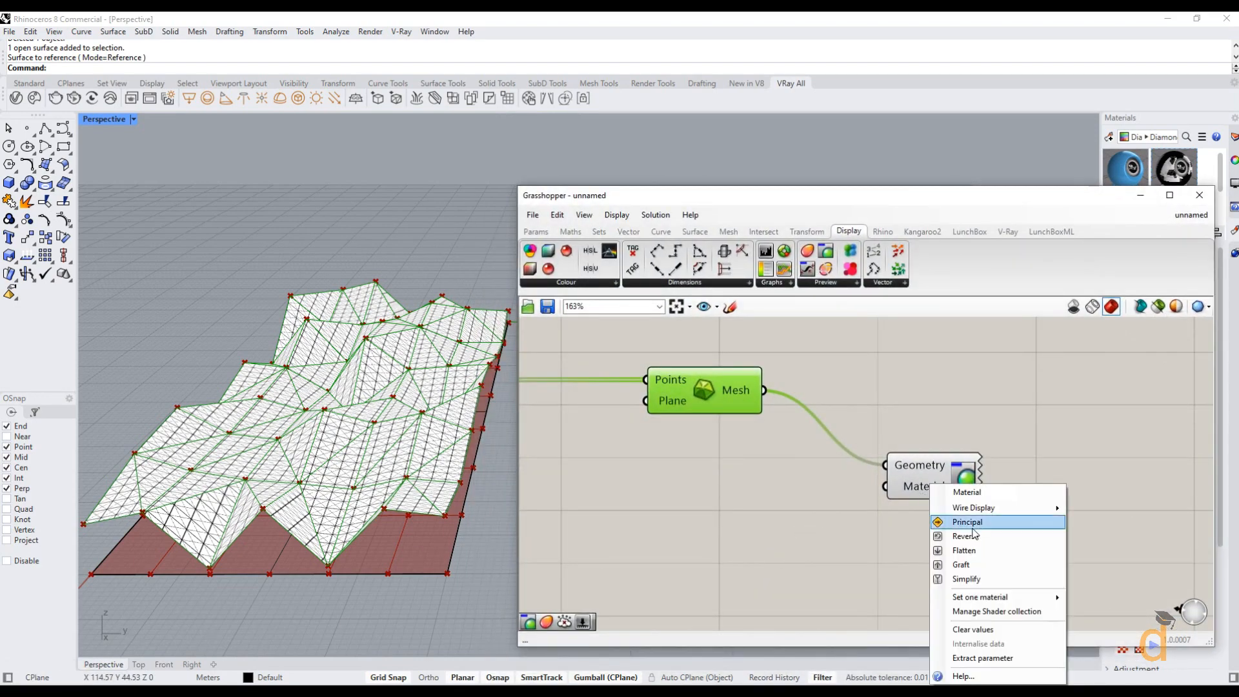
{"action": "left_click", "coordinate": [984, 644]}
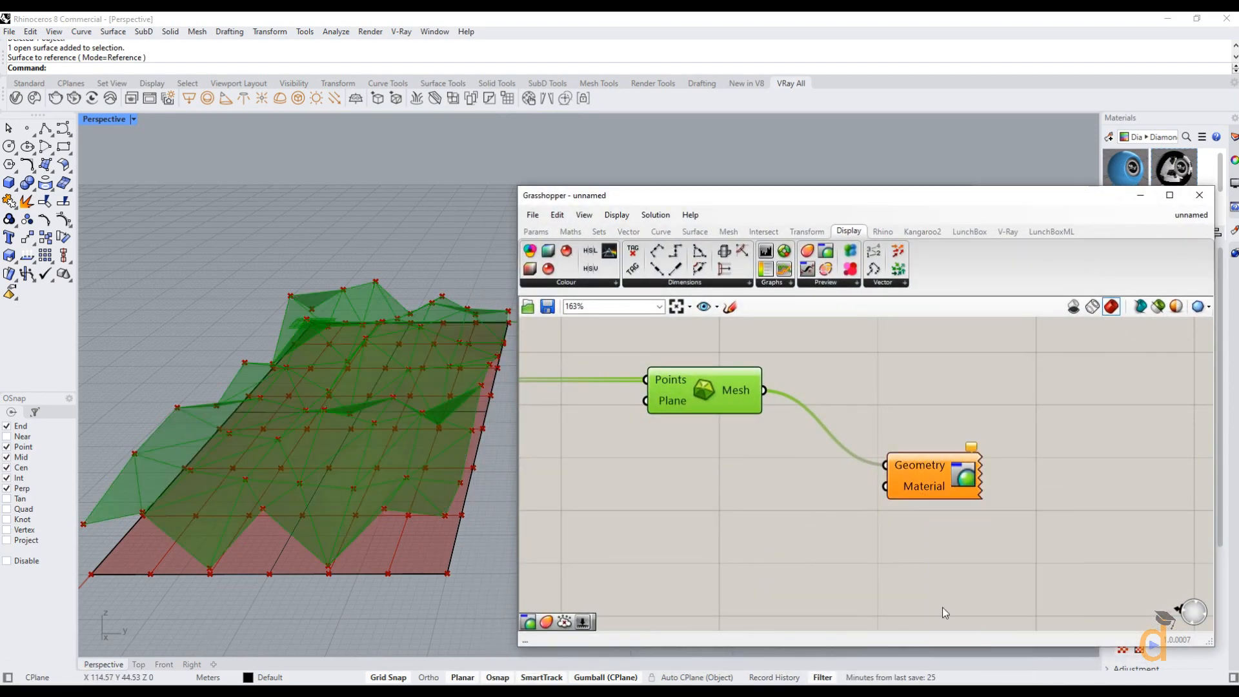
{"action": "right_click", "coordinate": [916, 491]}
{"action": "mouse_move", "coordinate": [1030, 605]}
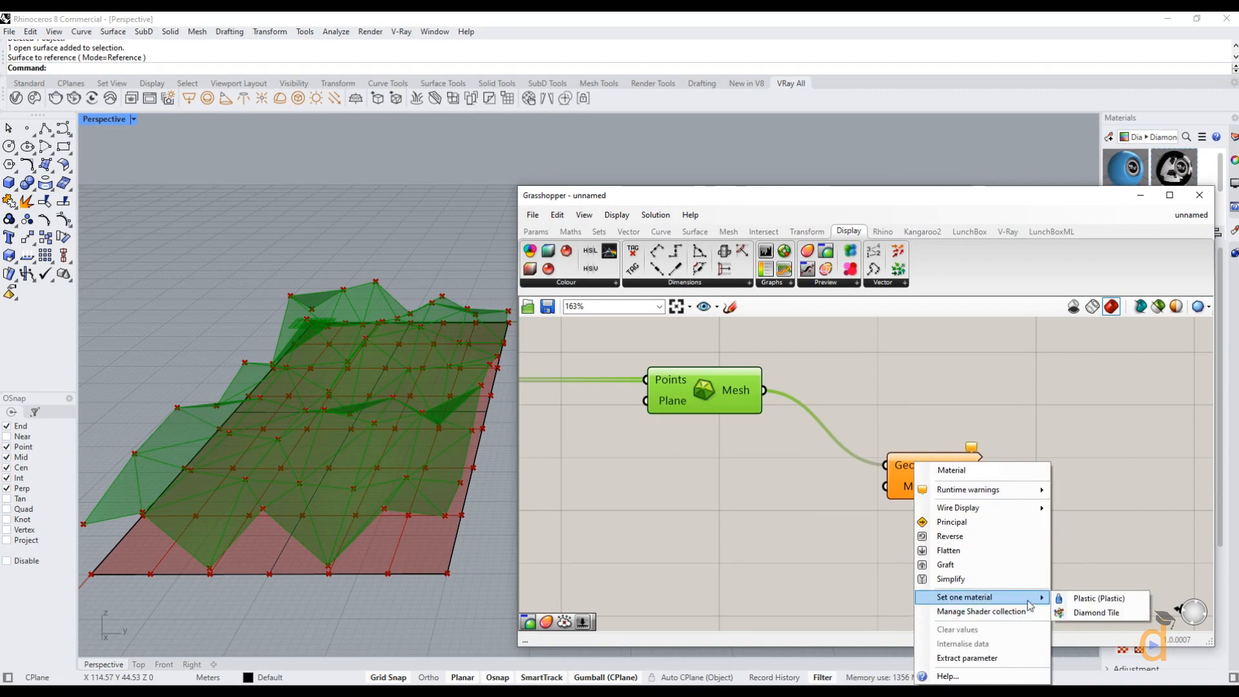
{"action": "left_click", "coordinate": [1067, 613]}
{"action": "left_click", "coordinate": [188, 300]}
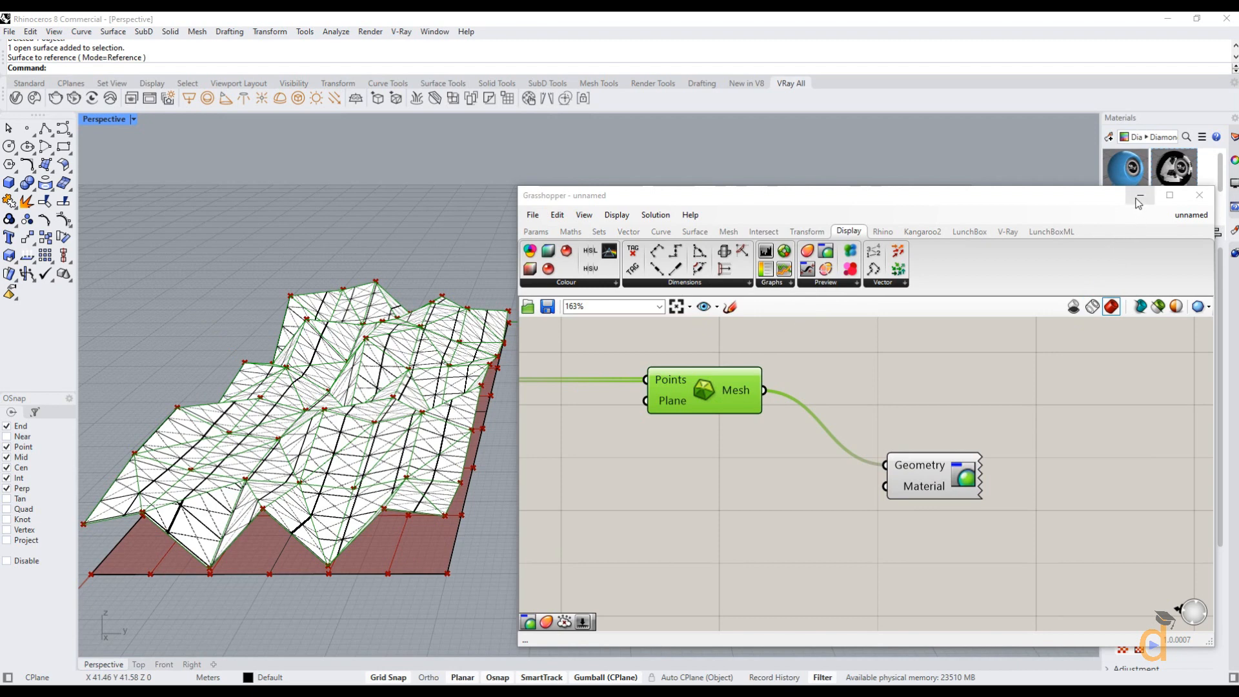
Switch the Perspective viewport to the Rendered display mode and deselect the Grasshopper components.
{"action": "scroll", "coordinate": [994, 413], "scroll_direction": "down", "scroll_amount": 5}
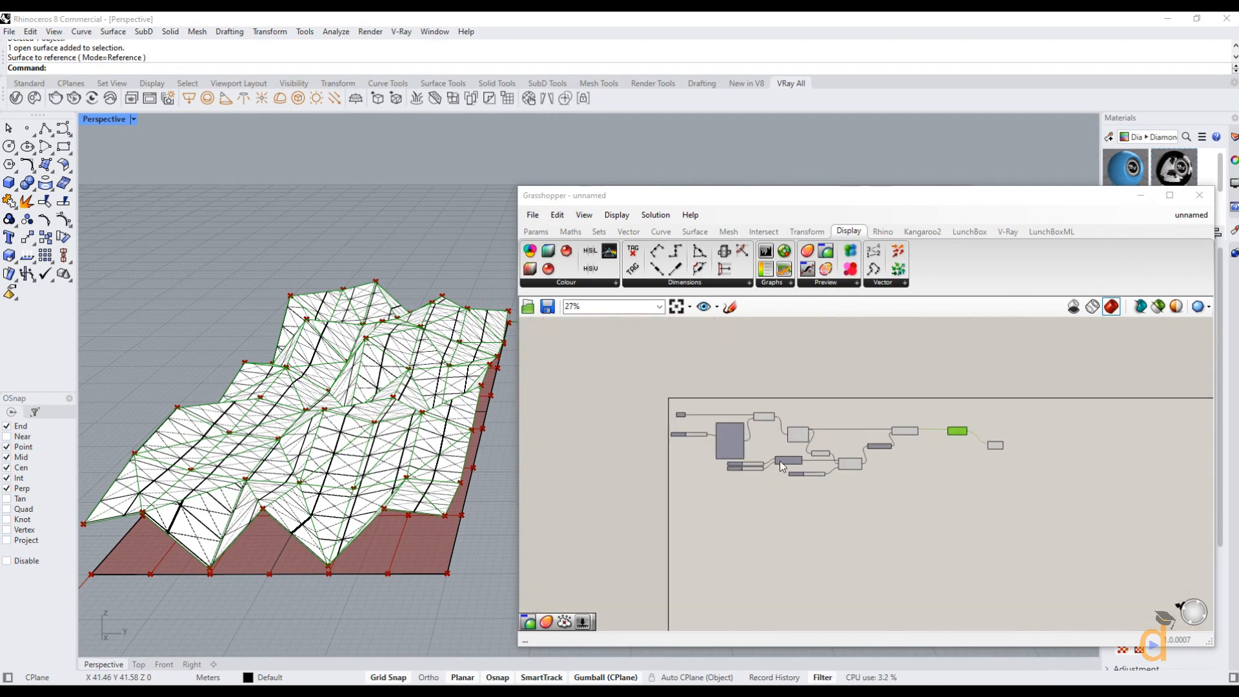
{"action": "scroll", "coordinate": [735, 466], "scroll_direction": "up", "scroll_amount": 5}
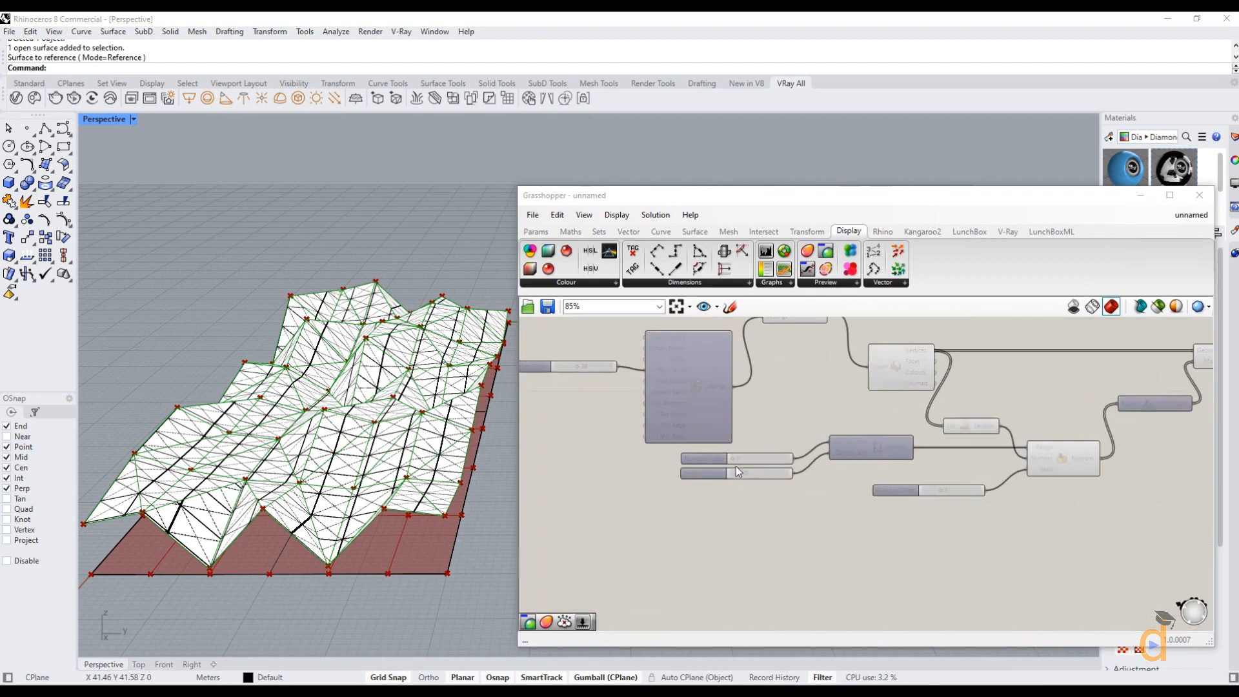
{"action": "left_click", "coordinate": [133, 120]}
{"action": "left_click", "coordinate": [124, 197]}
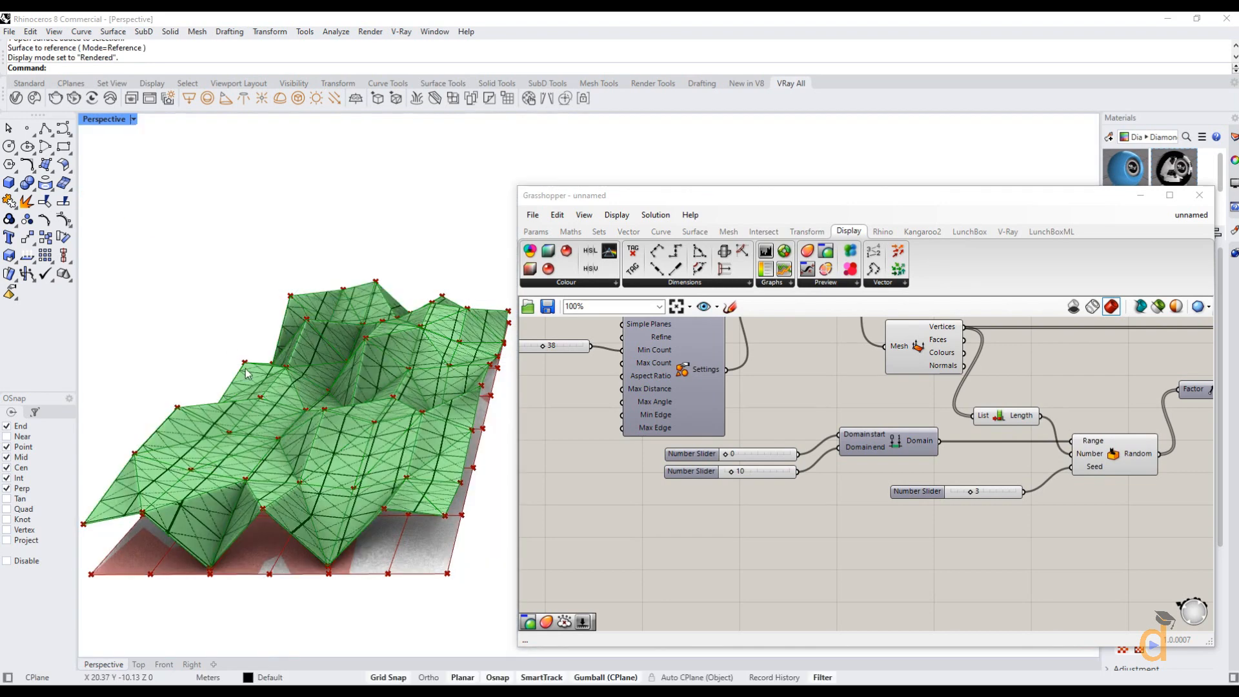
{"action": "left_click", "coordinate": [707, 492]}
Turn off the preview of all components from the mesh deconstruction through Delaunay Mesh, leaving Custom Preview on.
{"action": "scroll", "coordinate": [742, 451], "scroll_direction": "down", "scroll_amount": 4}
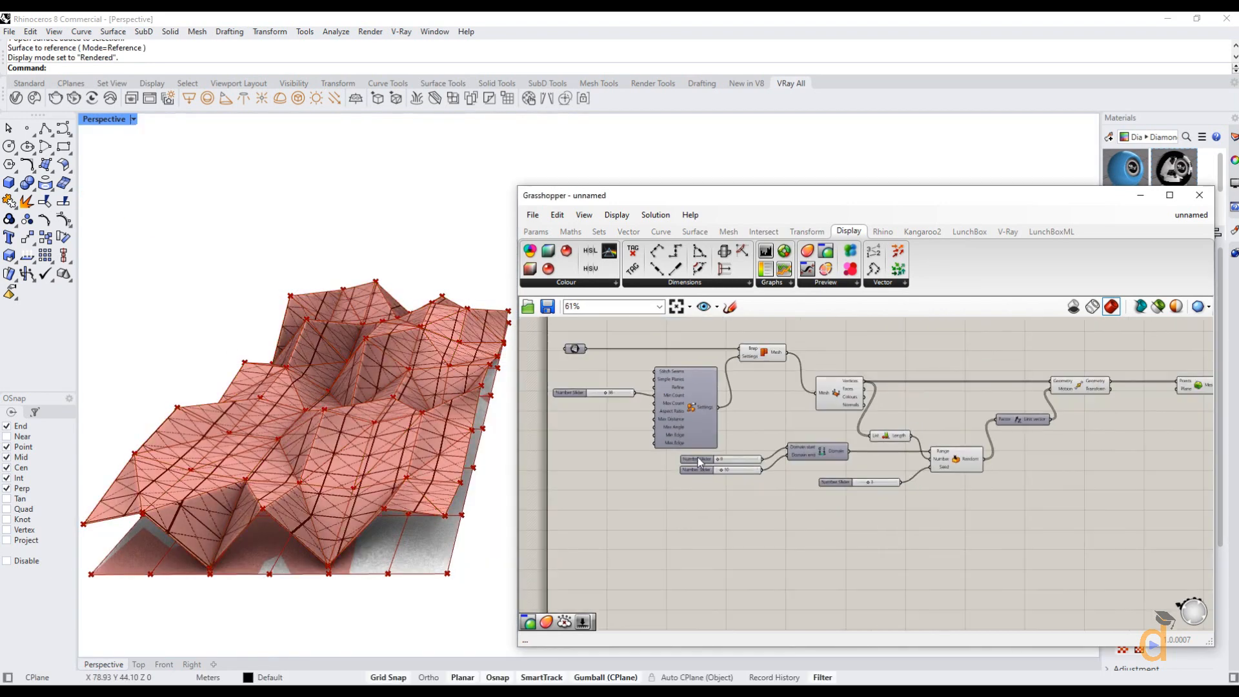
{"action": "scroll", "coordinate": [1067, 439], "scroll_direction": "up", "scroll_amount": 2}
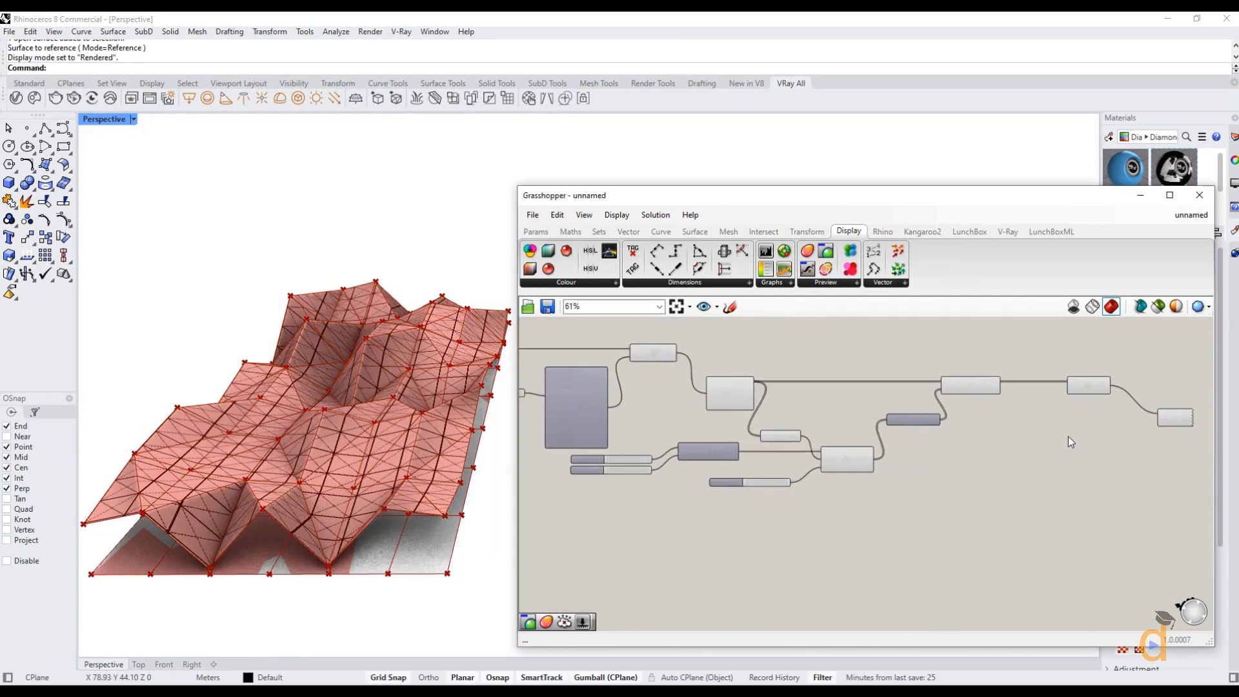
{"action": "scroll", "coordinate": [1021, 435], "scroll_direction": "down", "scroll_amount": 1}
{"action": "left_click_drag", "start_coordinate": [1087, 344], "coordinate": [708, 469]}
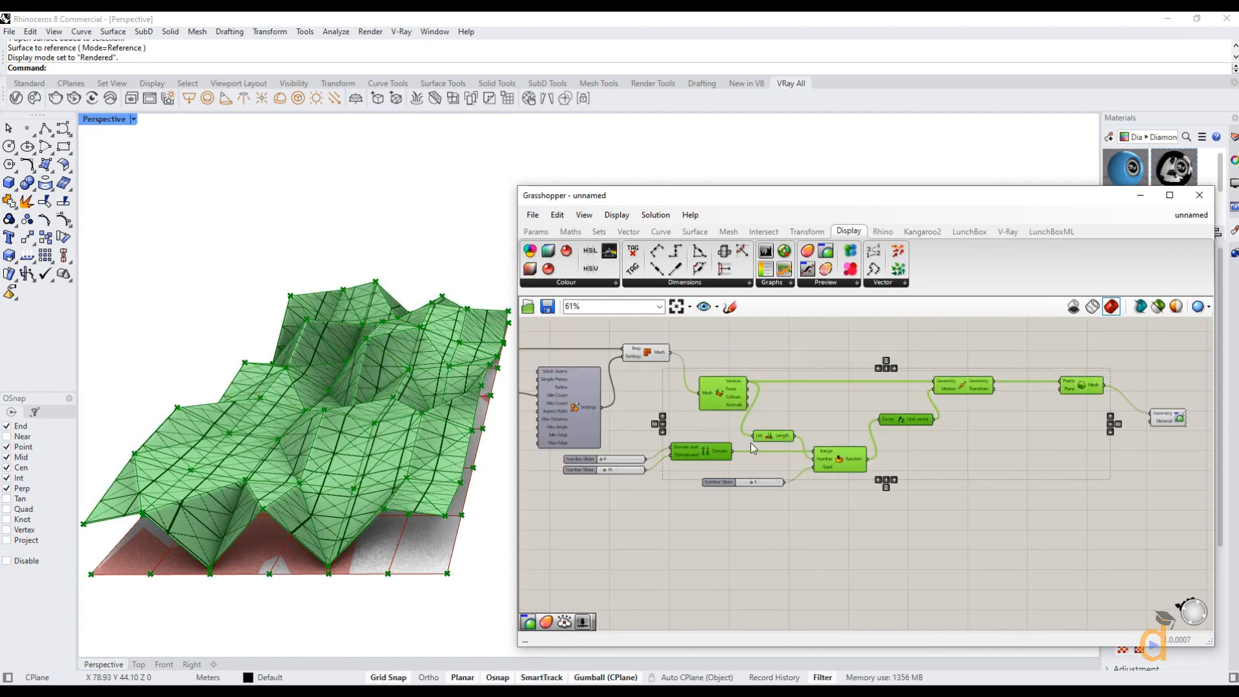
{"action": "right_click", "coordinate": [805, 414]}
{"action": "left_click", "coordinate": [832, 420]}
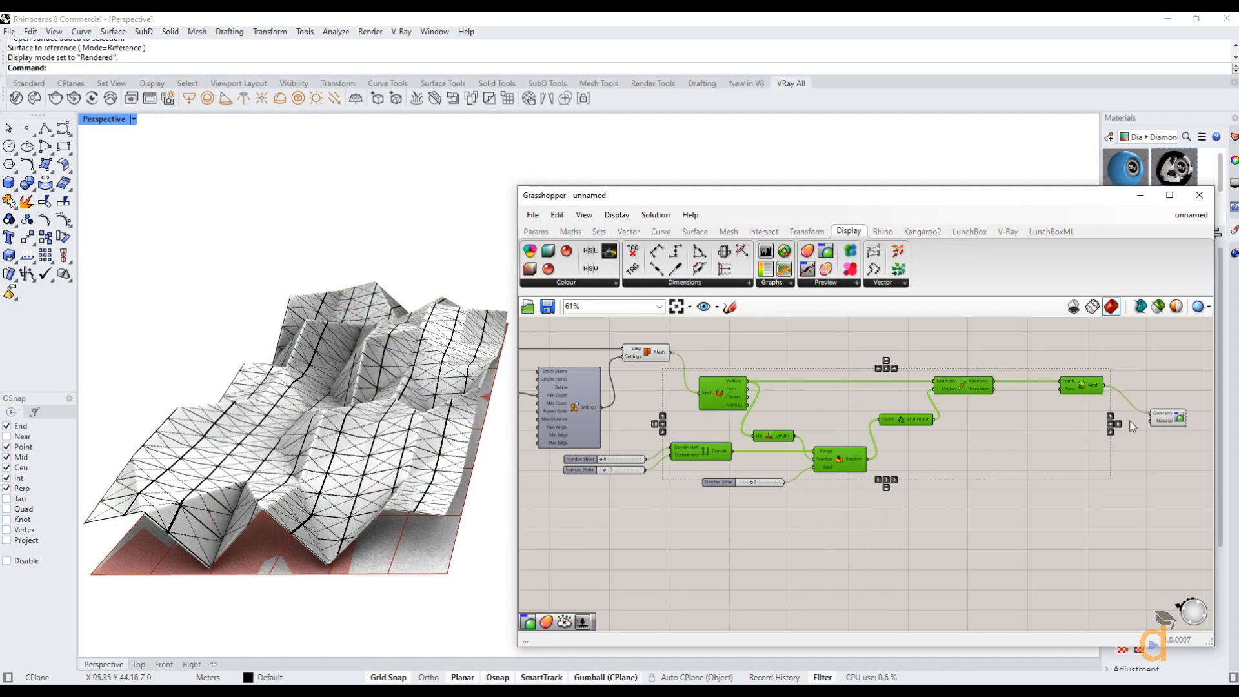
Turn off the preview of the Mesh Brep component.
{"action": "scroll", "coordinate": [952, 519], "scroll_direction": "down", "scroll_amount": 1}
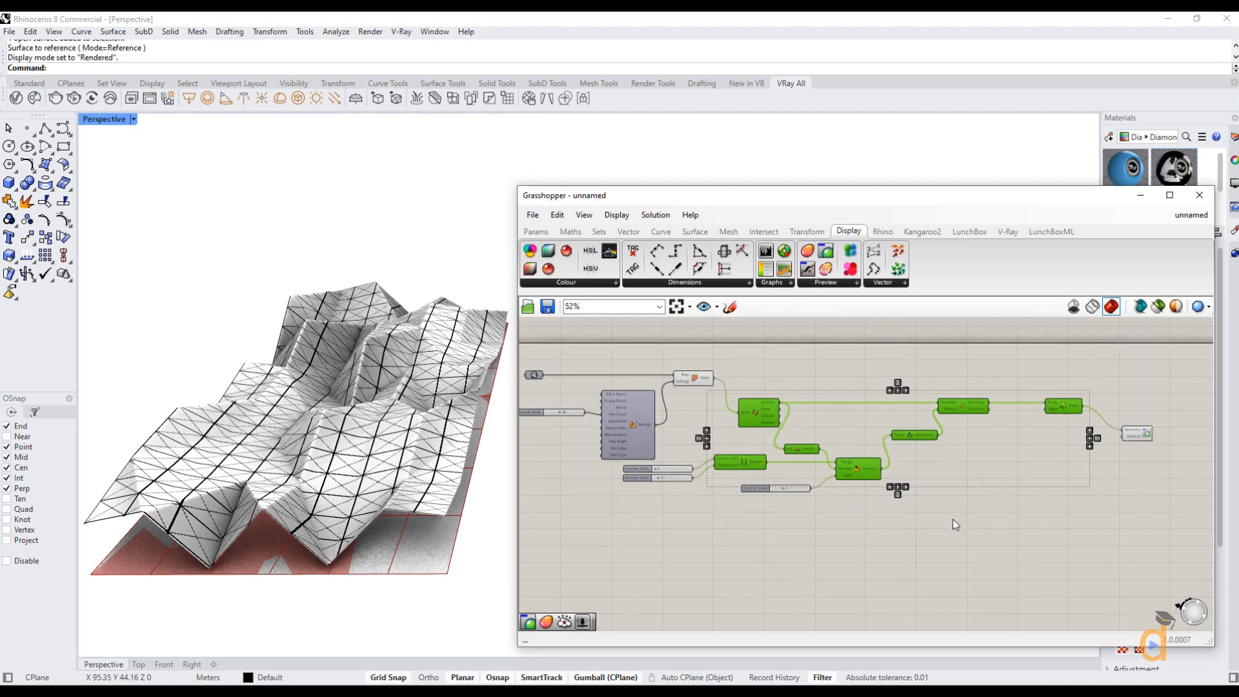
{"action": "scroll", "coordinate": [689, 393], "scroll_direction": "up", "scroll_amount": 2}
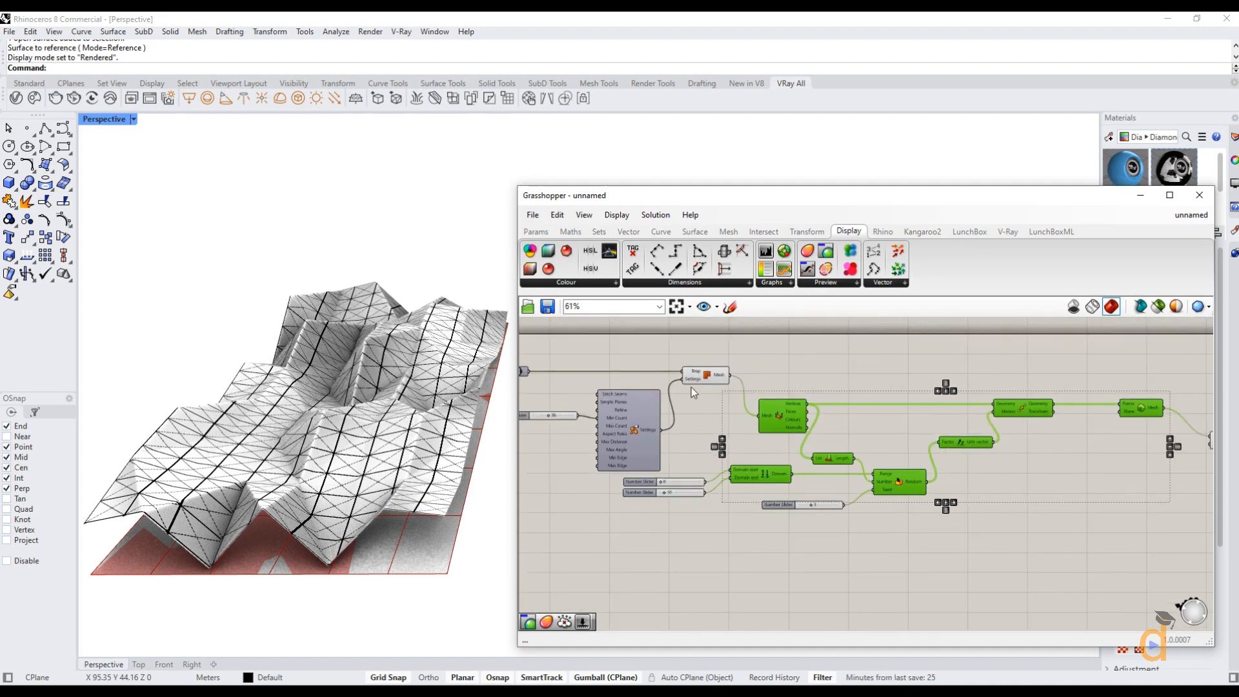
{"action": "left_click", "coordinate": [707, 374]}
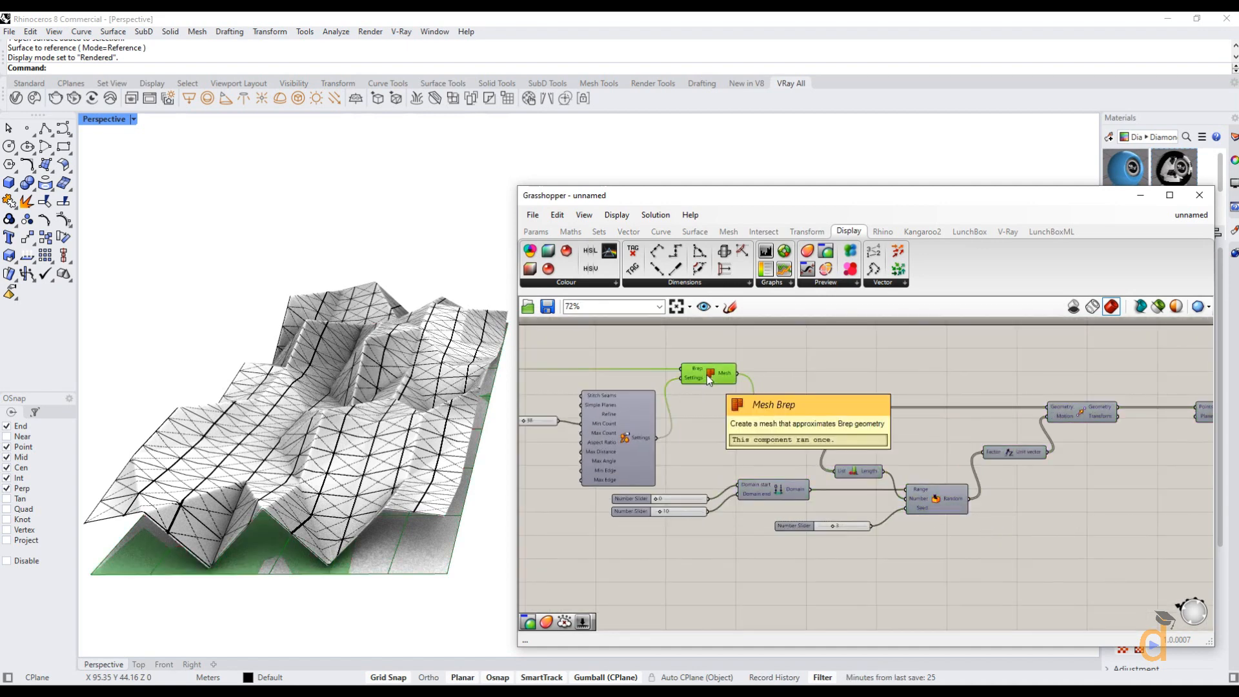
{"action": "right_click", "coordinate": [706, 375]}
{"action": "left_click", "coordinate": [736, 404]}
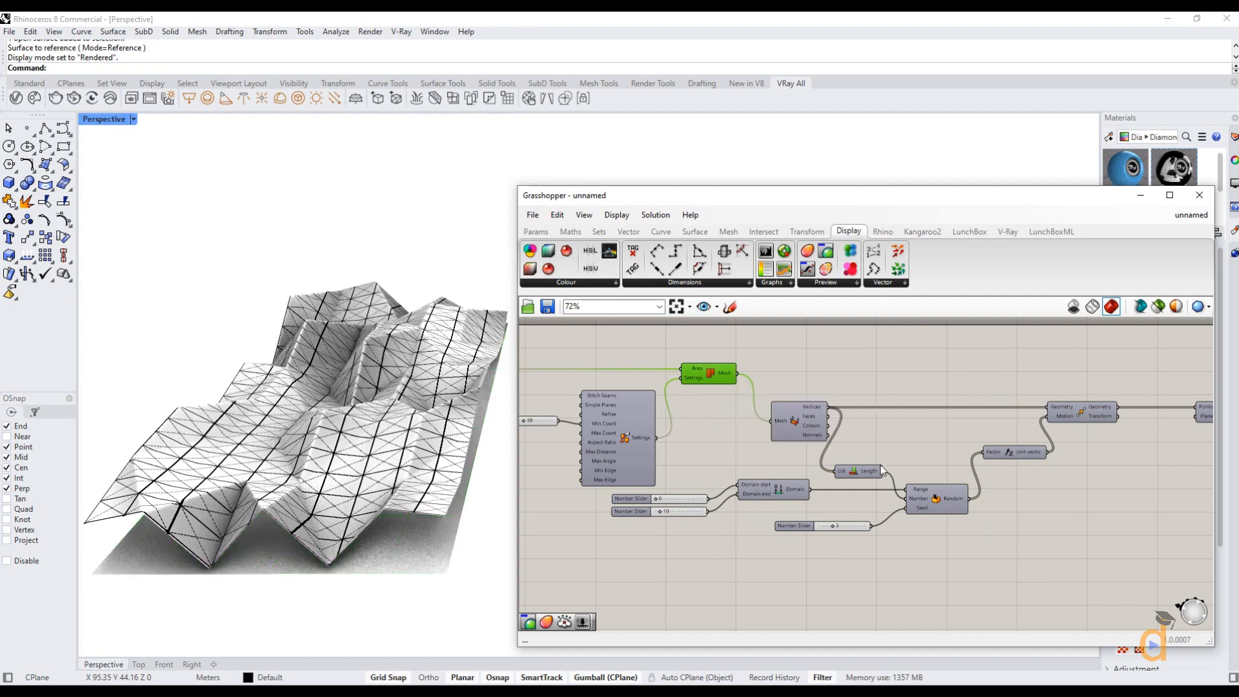
Turn on the preview of the Surface parameter at the start of the definition.
{"action": "scroll", "coordinate": [880, 465], "scroll_direction": "down", "scroll_amount": 1}
{"action": "right_click", "coordinate": [547, 386]}
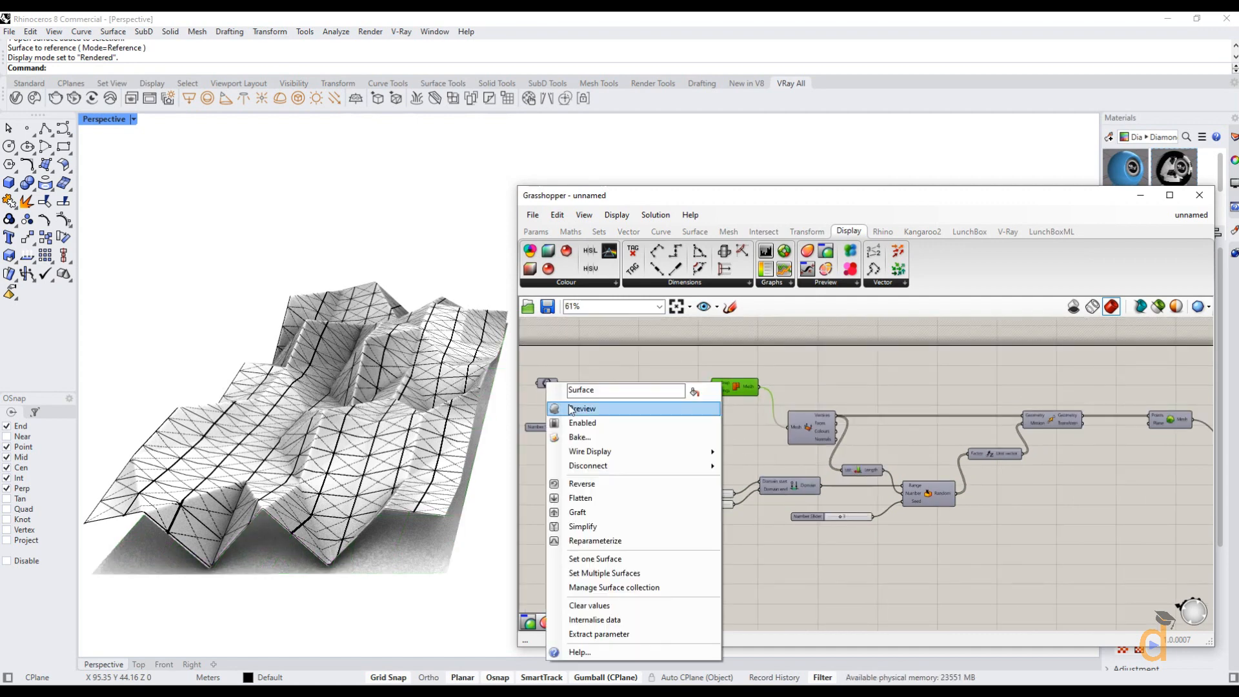
{"action": "left_click", "coordinate": [560, 409]}
Set the number slider feeding the Domain end input to 15.
{"action": "scroll", "coordinate": [877, 517], "scroll_direction": "up", "scroll_amount": 1}
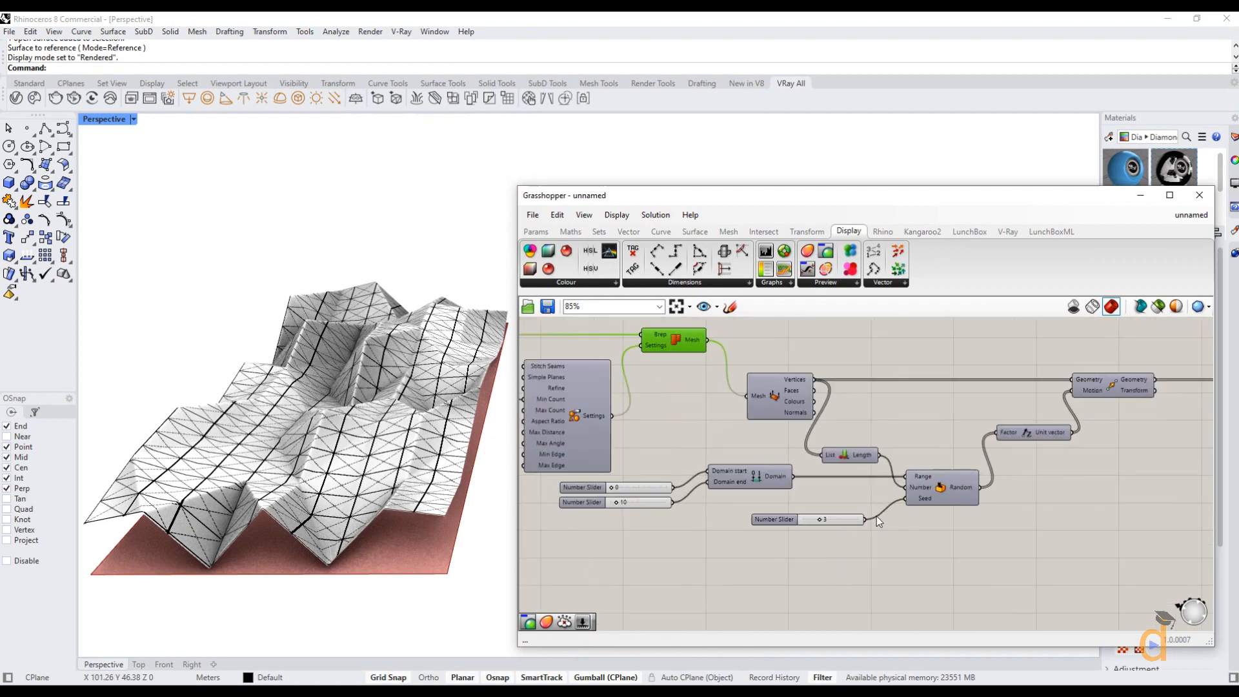
{"action": "scroll", "coordinate": [582, 494], "scroll_direction": "up", "scroll_amount": 1}
{"action": "scroll", "coordinate": [646, 509], "scroll_direction": "up", "scroll_amount": 1}
{"action": "scroll", "coordinate": [653, 514], "scroll_direction": "up", "scroll_amount": 2}
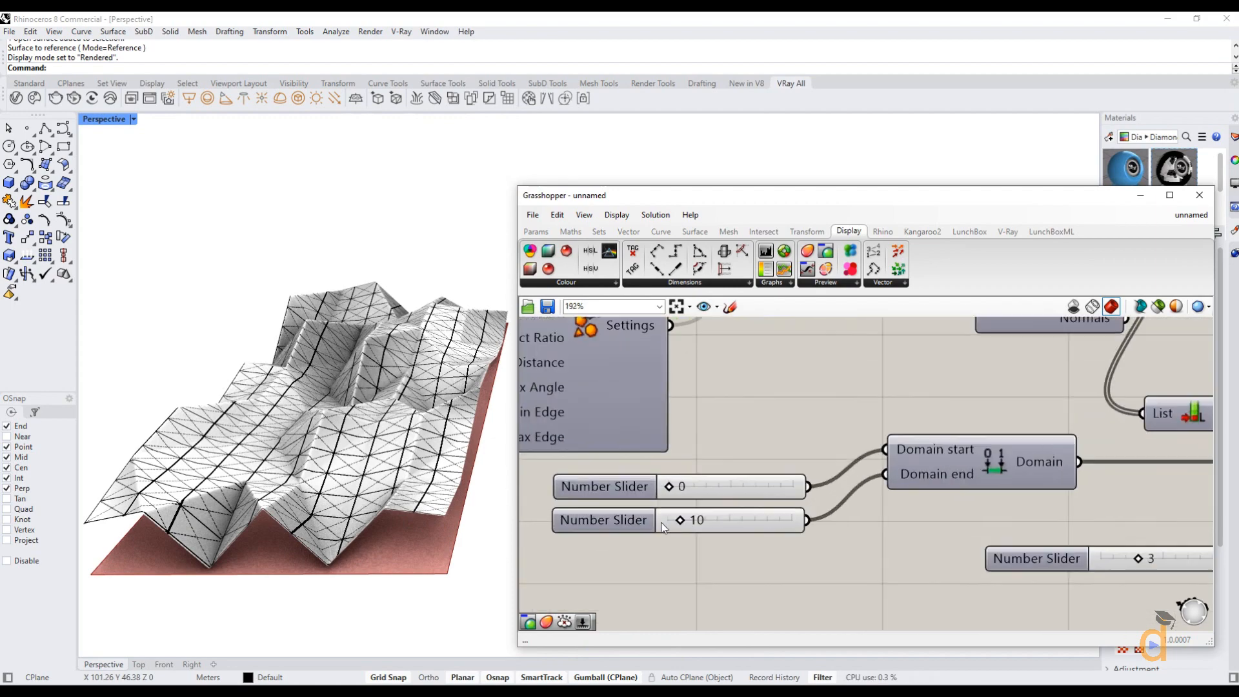
{"action": "left_click_drag", "start_coordinate": [683, 526], "coordinate": [671, 499]}
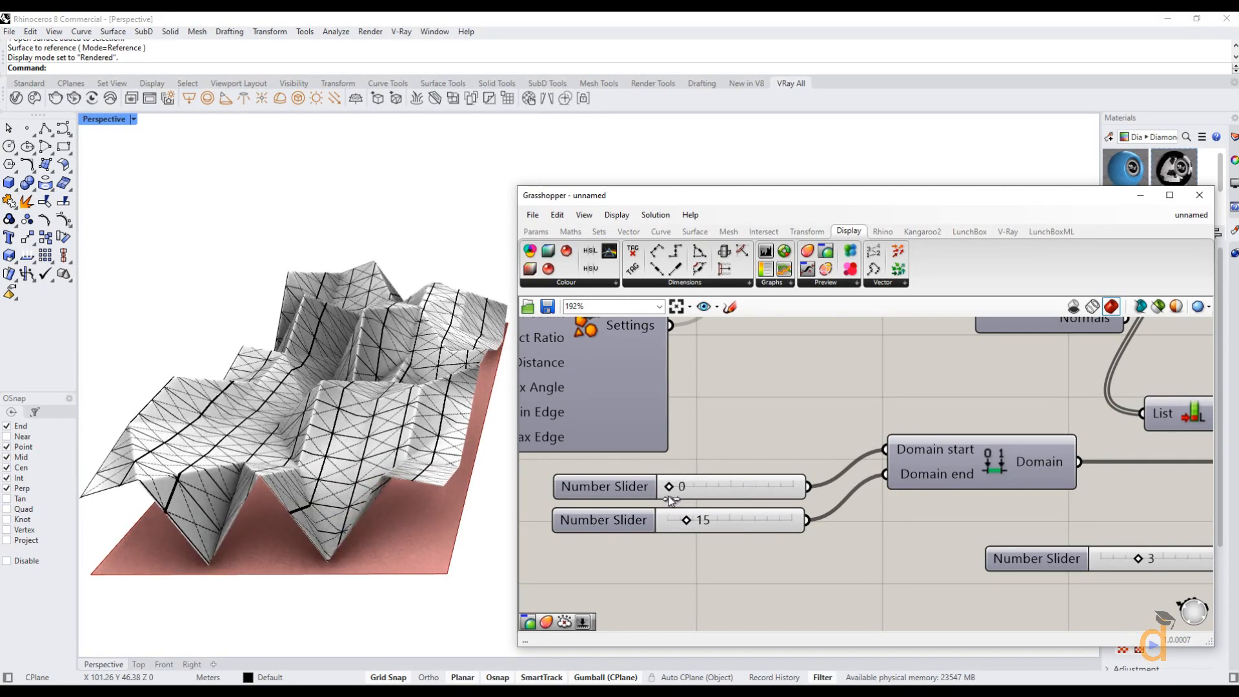
Set the number slider feeding the Seed input of Random to 4.
{"action": "scroll", "coordinate": [702, 528], "scroll_direction": "down", "scroll_amount": 3}
{"action": "scroll", "coordinate": [956, 540], "scroll_direction": "up", "scroll_amount": 4}
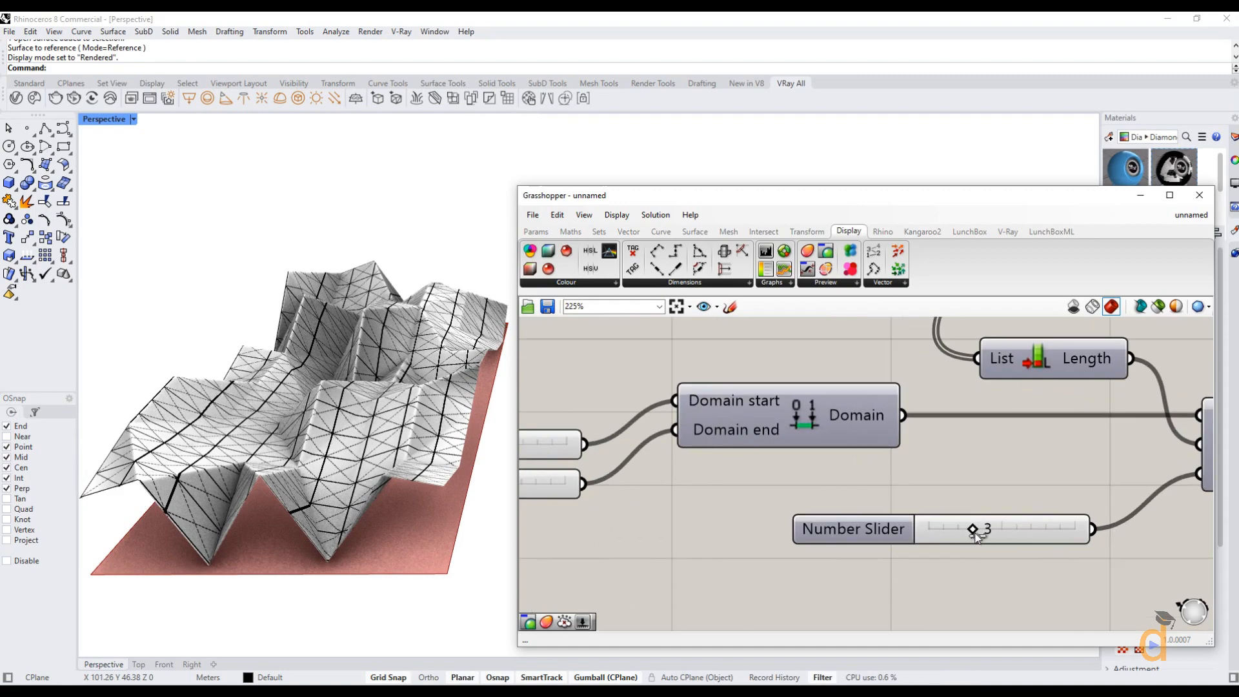
{"action": "mouse_move", "coordinate": [973, 534]}
{"action": "left_mouse_down"}
{"action": "mouse_move", "coordinate": [1002, 540]}
{"action": "mouse_move", "coordinate": [946, 535]}
{"action": "mouse_move", "coordinate": [1017, 540]}
{"action": "mouse_move", "coordinate": [963, 542]}
{"action": "mouse_move", "coordinate": [989, 542]}
{"action": "left_mouse_up"}
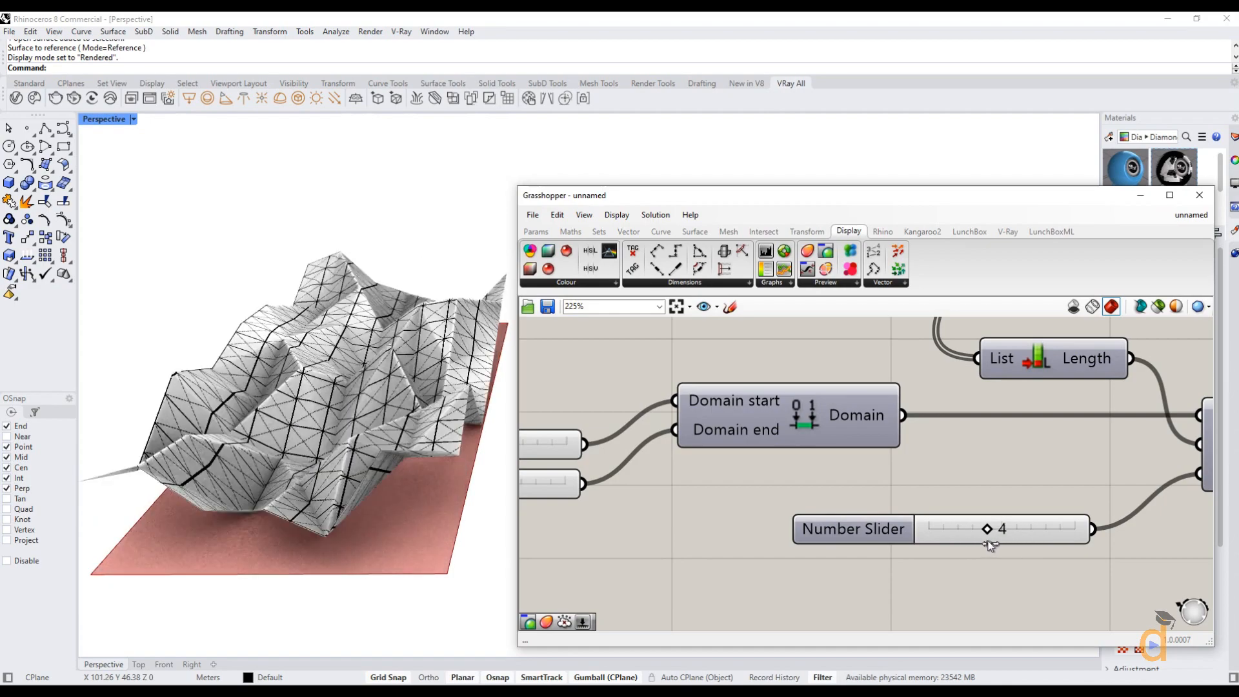